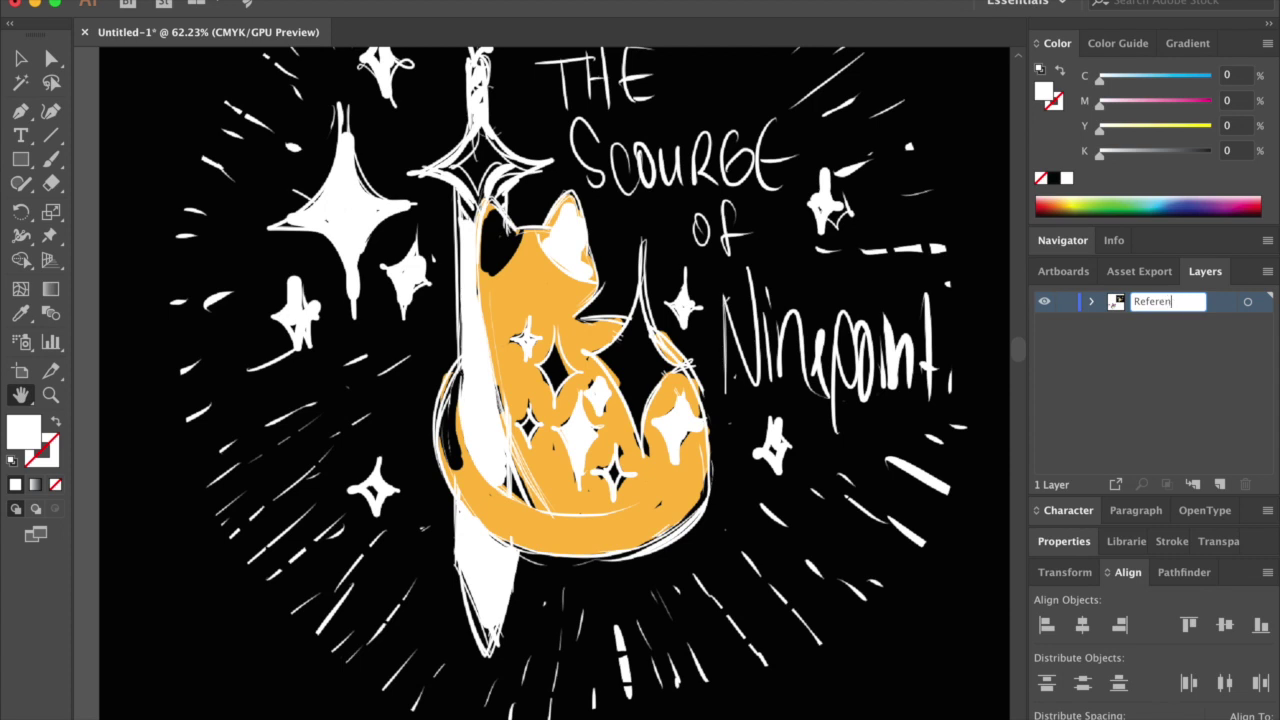
# - Name the sketch layer Reference and add a new layer named shirt above it
pyautogui.click(1217, 484)
pyautogui.doubleClick(1147, 303)
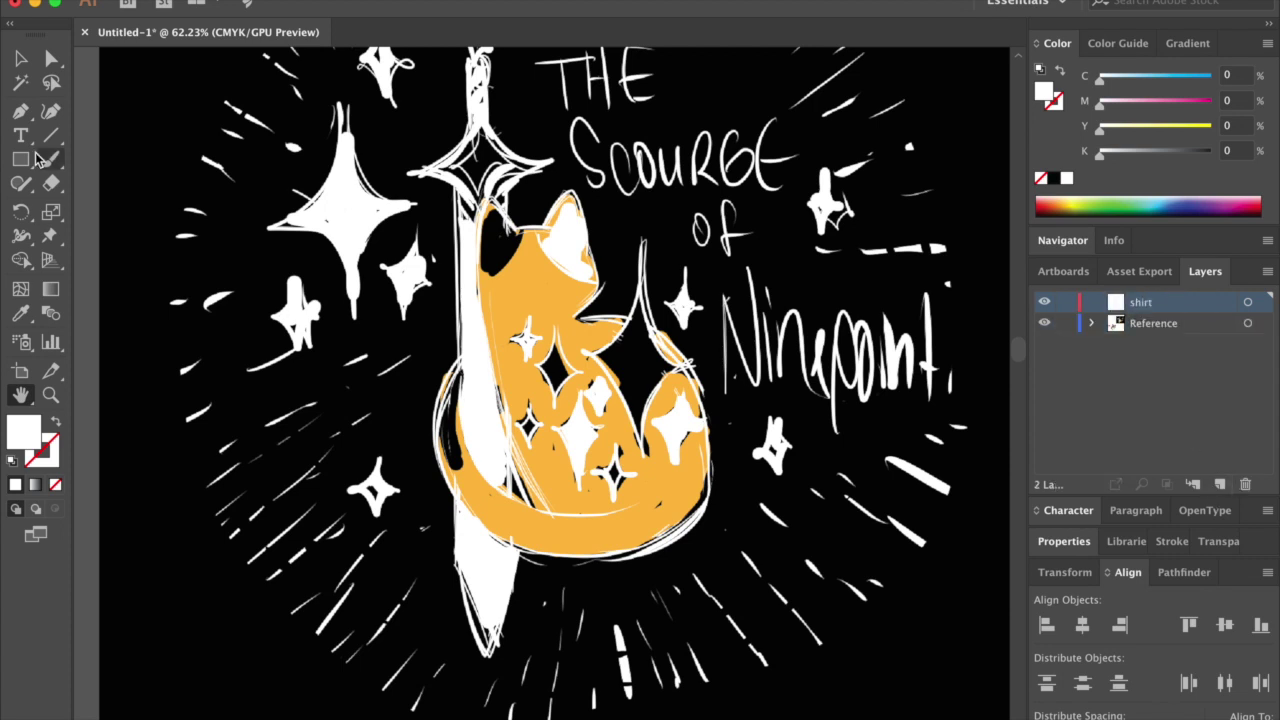
# - Draw a closed white polygon over the cat's head in the sketch with the Pen tool
pyautogui.press('p')
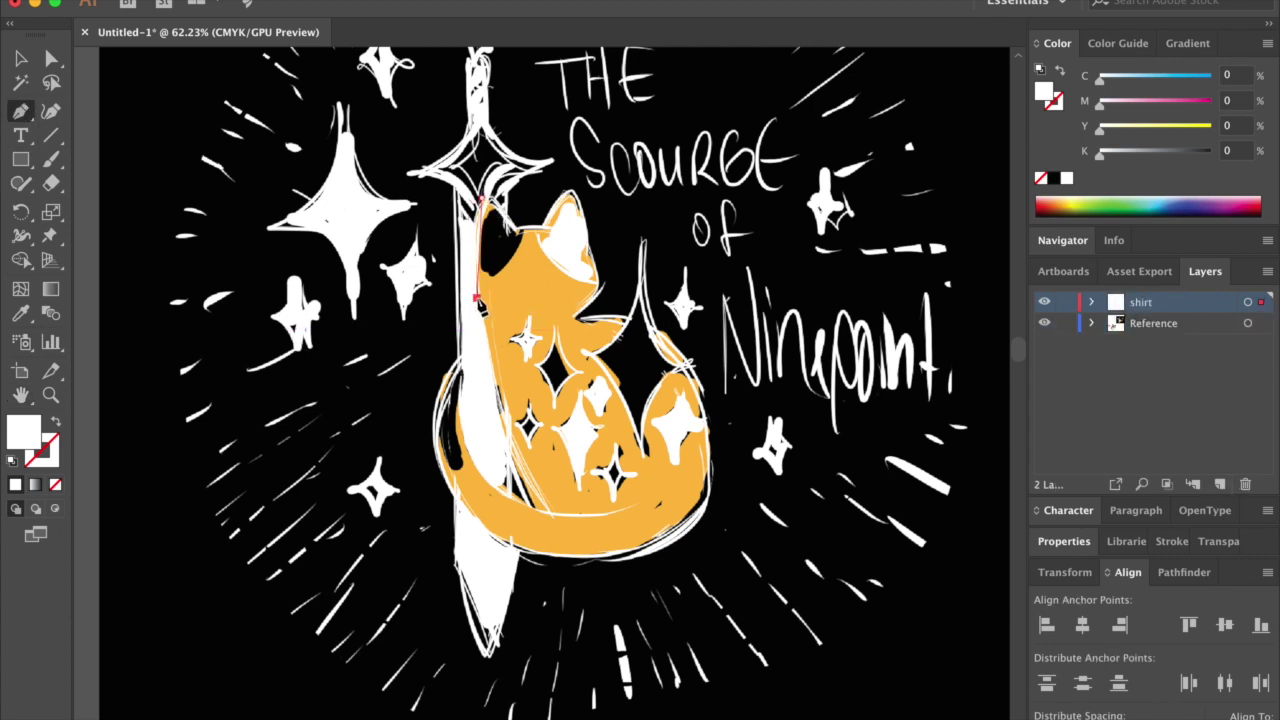
pyautogui.click(490, 322)
pyautogui.click(572, 317)
pyautogui.click(608, 289)
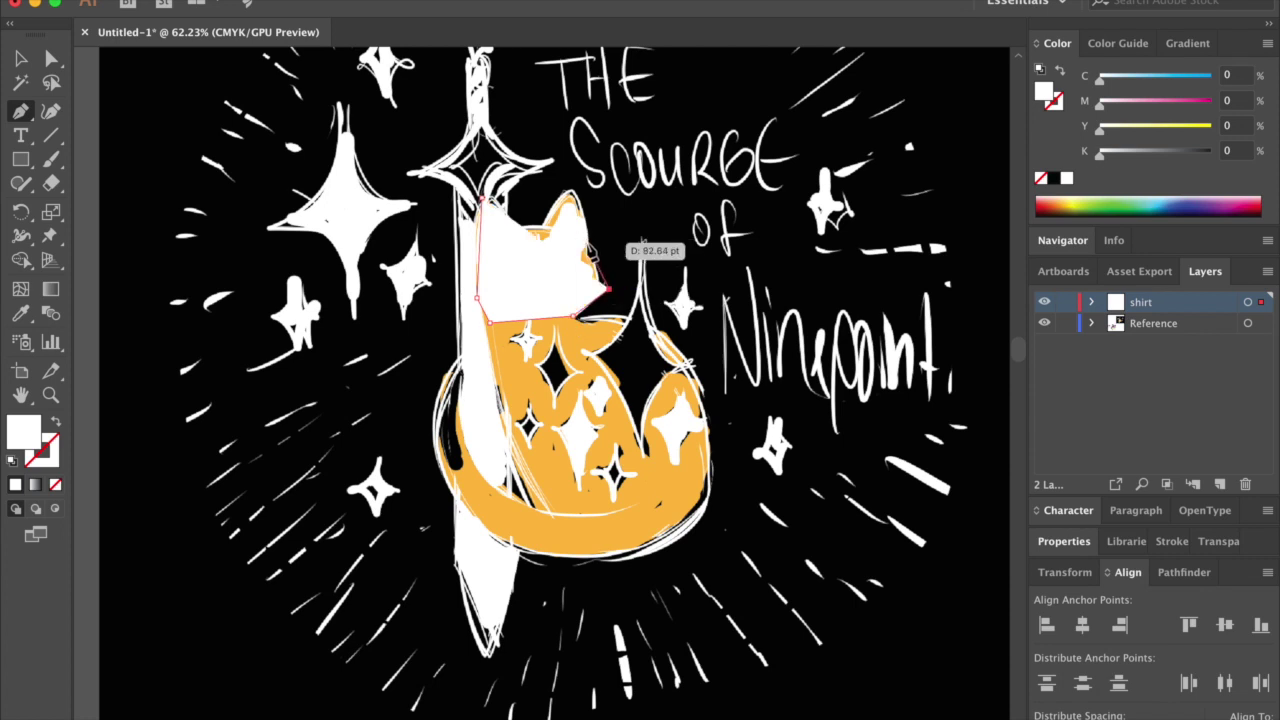
# - Lower the stray upper-left point of the head shape and round its corners to follow the sketched head
pyautogui.press('a')
pyautogui.moveTo(481, 198); pyautogui.dragTo(480, 238)
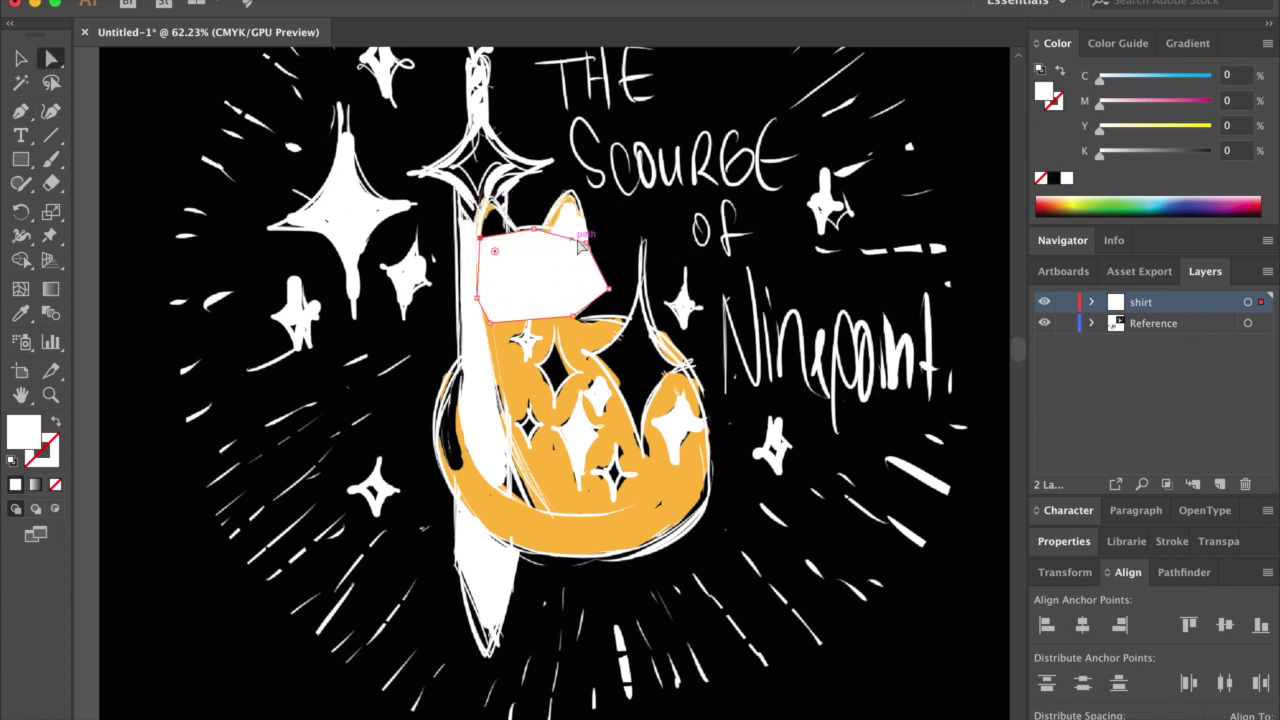
pyautogui.moveTo(477, 303); pyautogui.dragTo(477, 299)
pyautogui.moveTo(607, 289); pyautogui.dragTo(514, 249)
pyautogui.hotkey('ctrl', 'z')
pyautogui.moveTo(477, 298); pyautogui.dragTo(461, 316)
pyautogui.hotkey('ctrl', 'z')
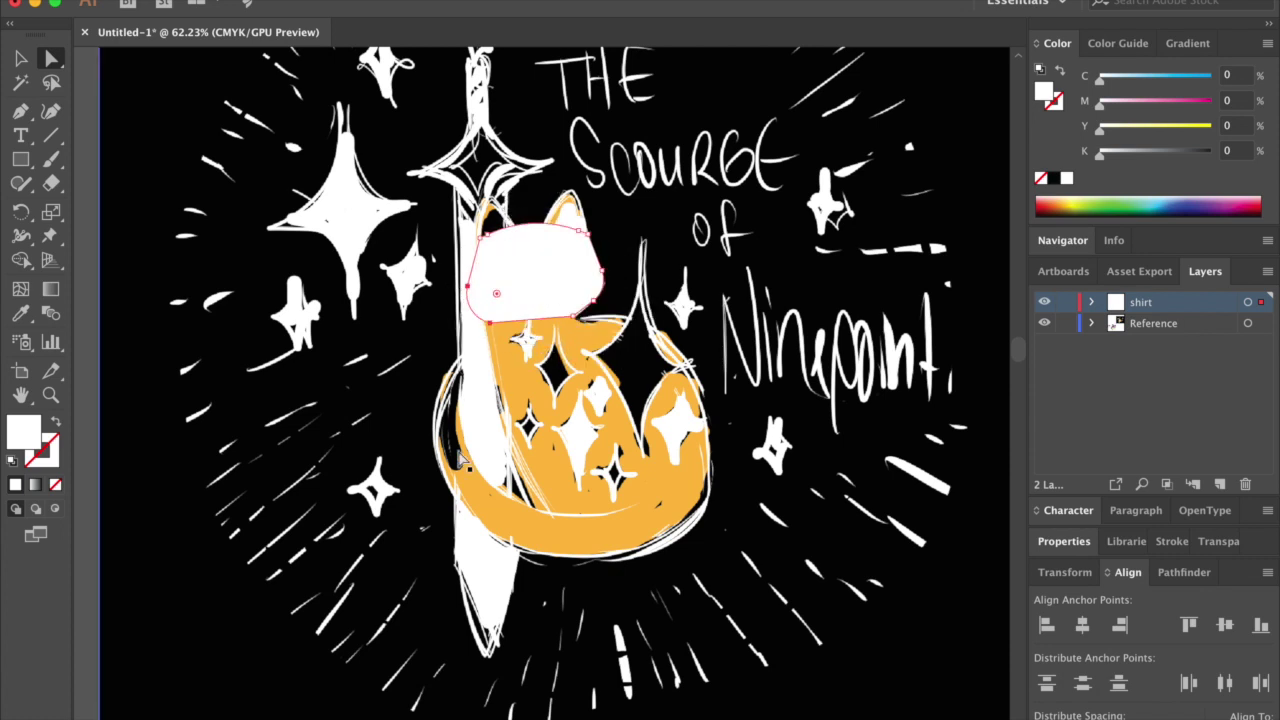
# - Draw the cat's right ear as a closed Pen shape over the sketched ear and round its tip
pyautogui.scroll(2, 563, 217)
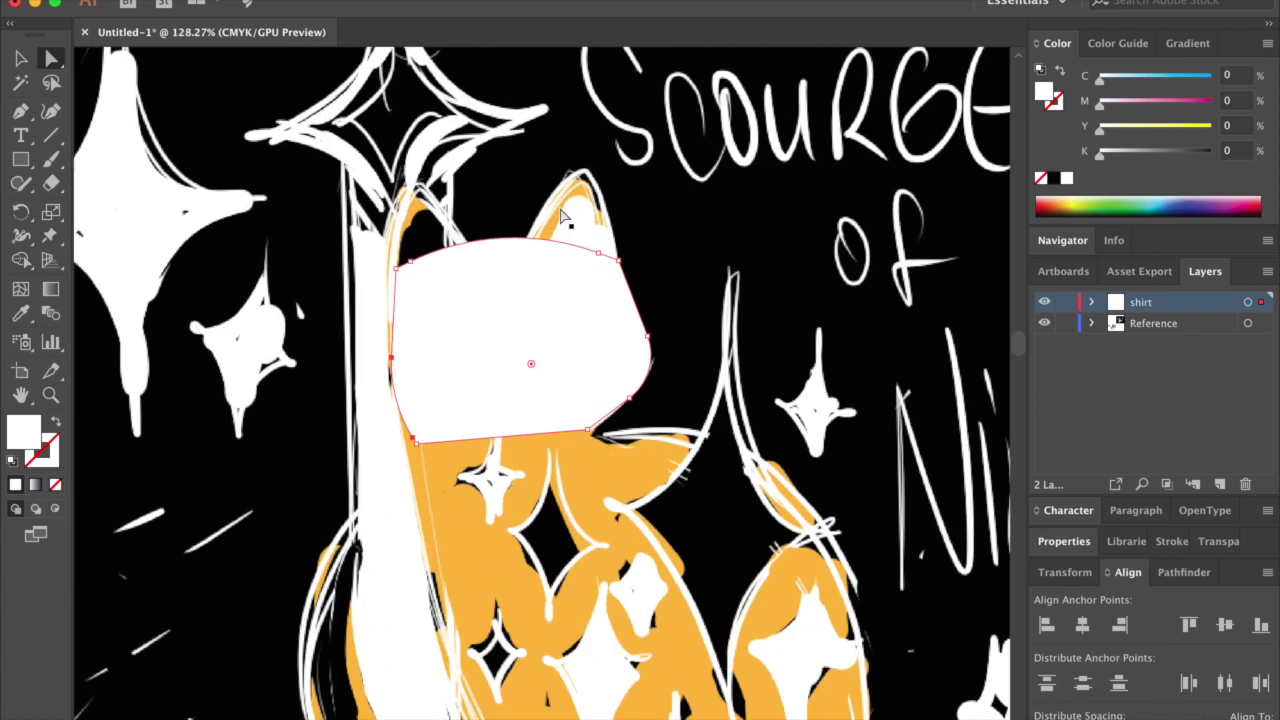
pyautogui.click(588, 152)
pyautogui.click(543, 205)
pyautogui.click(514, 265)
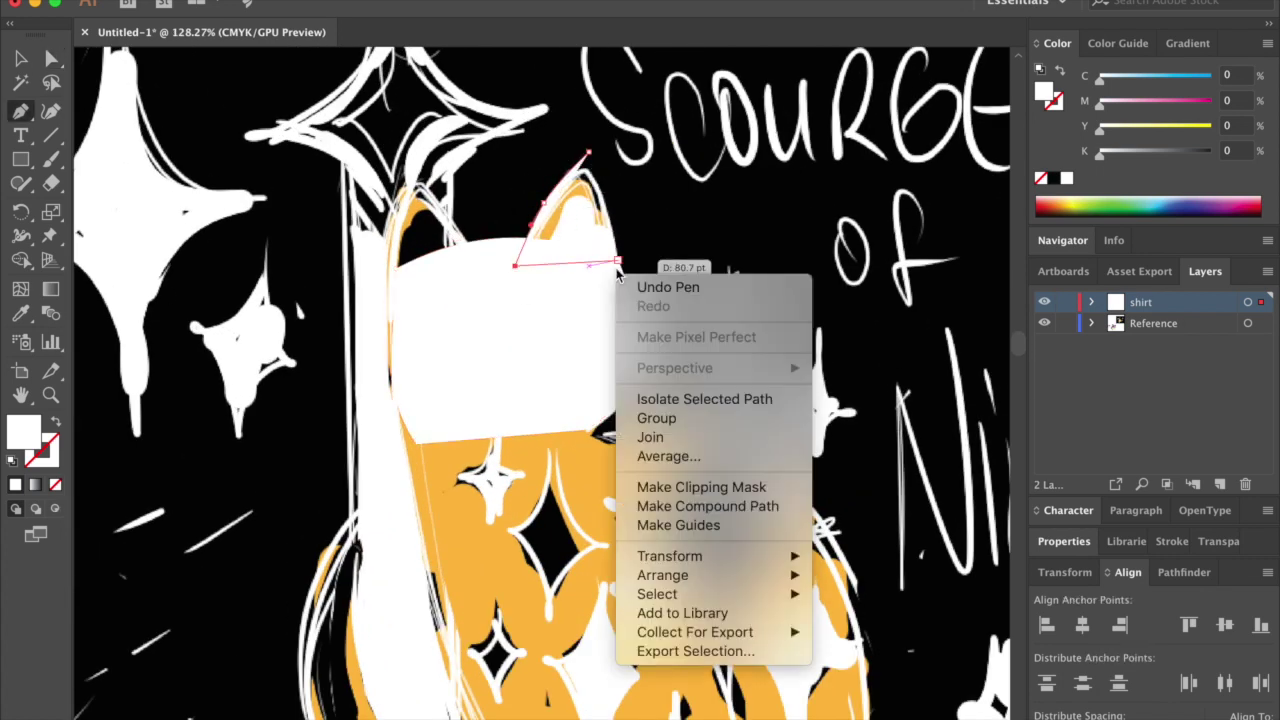
pyautogui.click(617, 262)
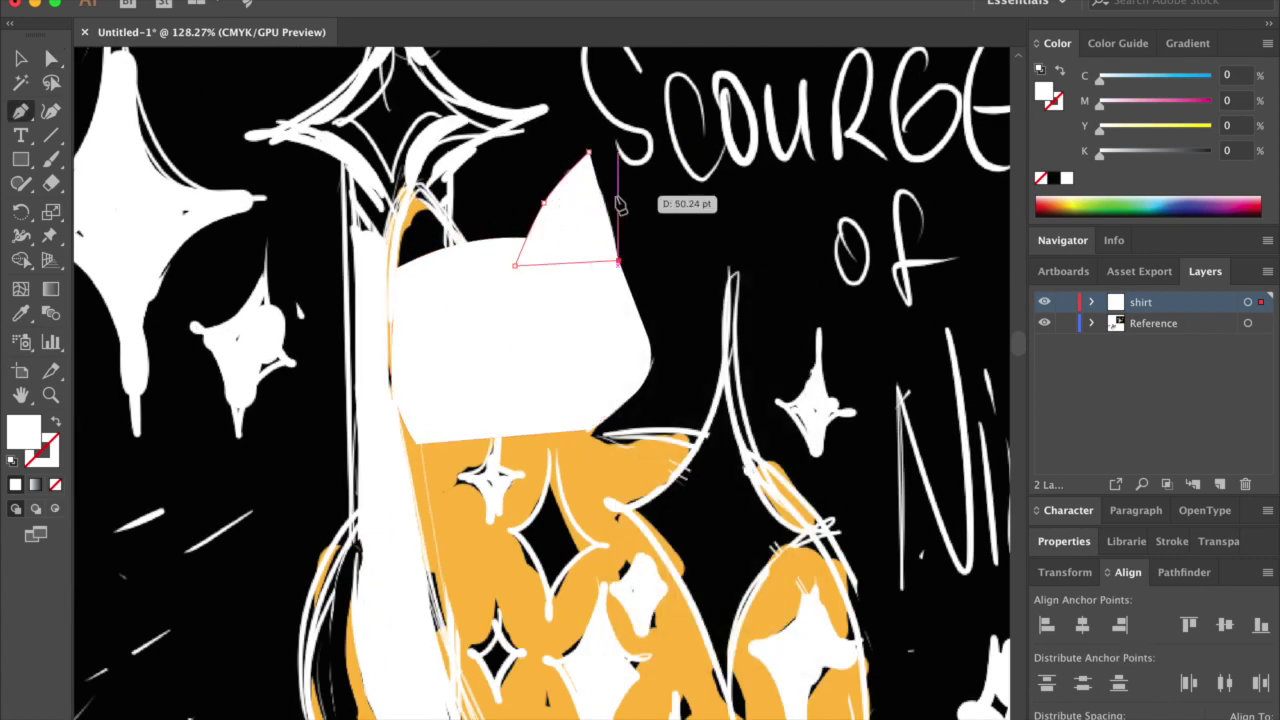
pyautogui.click(588, 152)
pyautogui.press('a')
# - Copy the ear to the left side of the head as a horizontally flipped ear rotated 7.99°
pyautogui.press('v')
pyautogui.moveTo(590, 229); pyautogui.dragTo(453, 255)
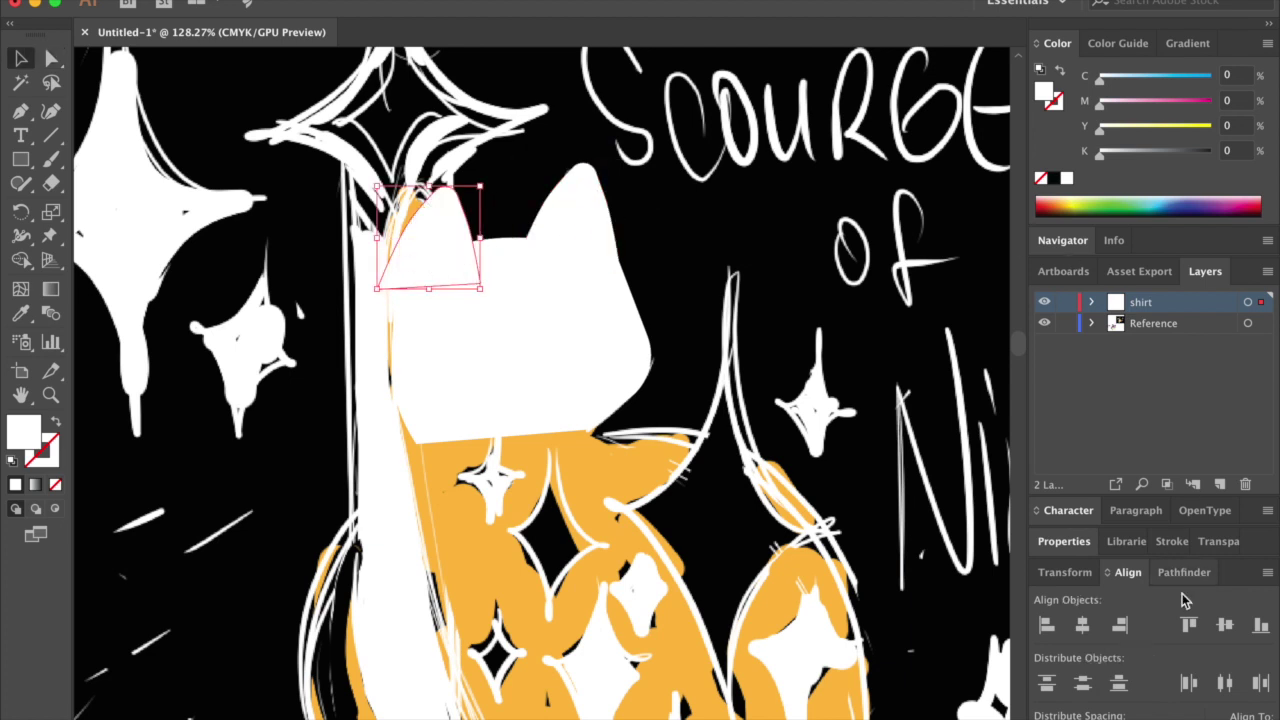
pyautogui.click(1175, 581)
pyautogui.click(1183, 308)
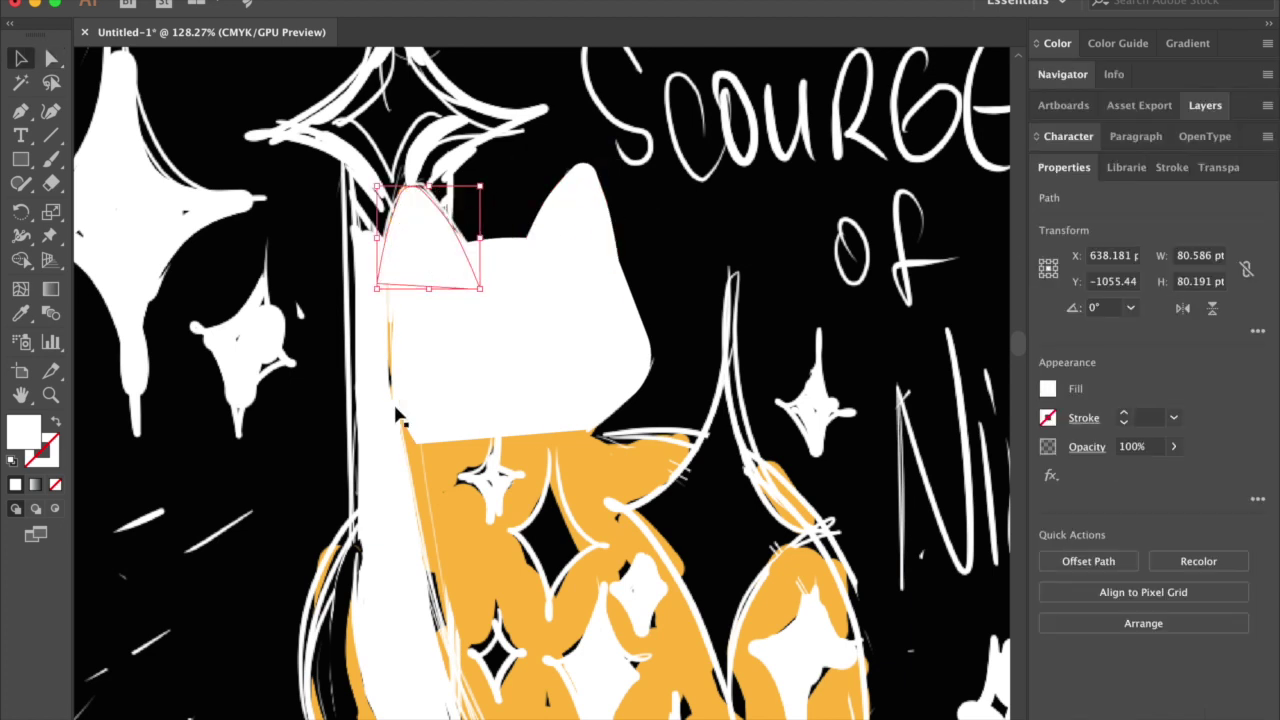
pyautogui.moveTo(489, 293); pyautogui.dragTo(454, 232)
# - Recolor the head and both ears with a light blue fill of 40% cyan
pyautogui.scroll(-1, 454, 232)
pyautogui.keyDown('shift'); pyautogui.click(546, 260); pyautogui.keyUp('shift')
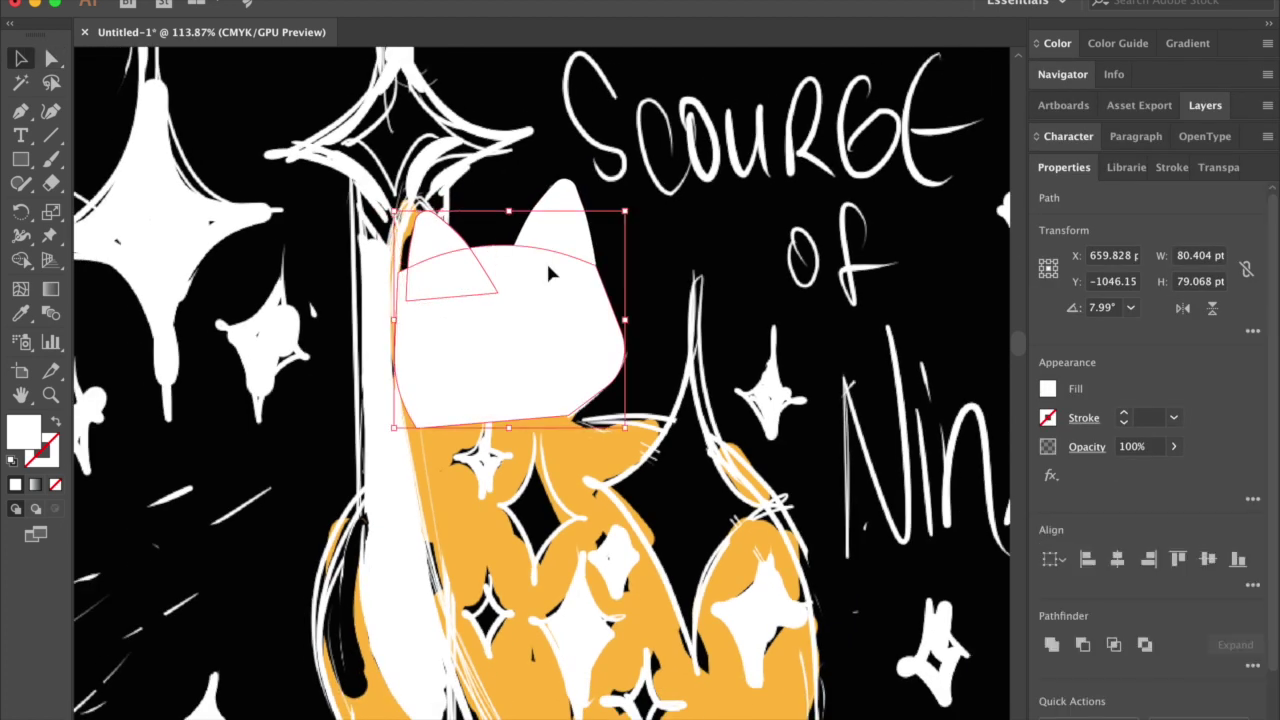
pyautogui.doubleClick(33, 422)
pyautogui.press('Escape')
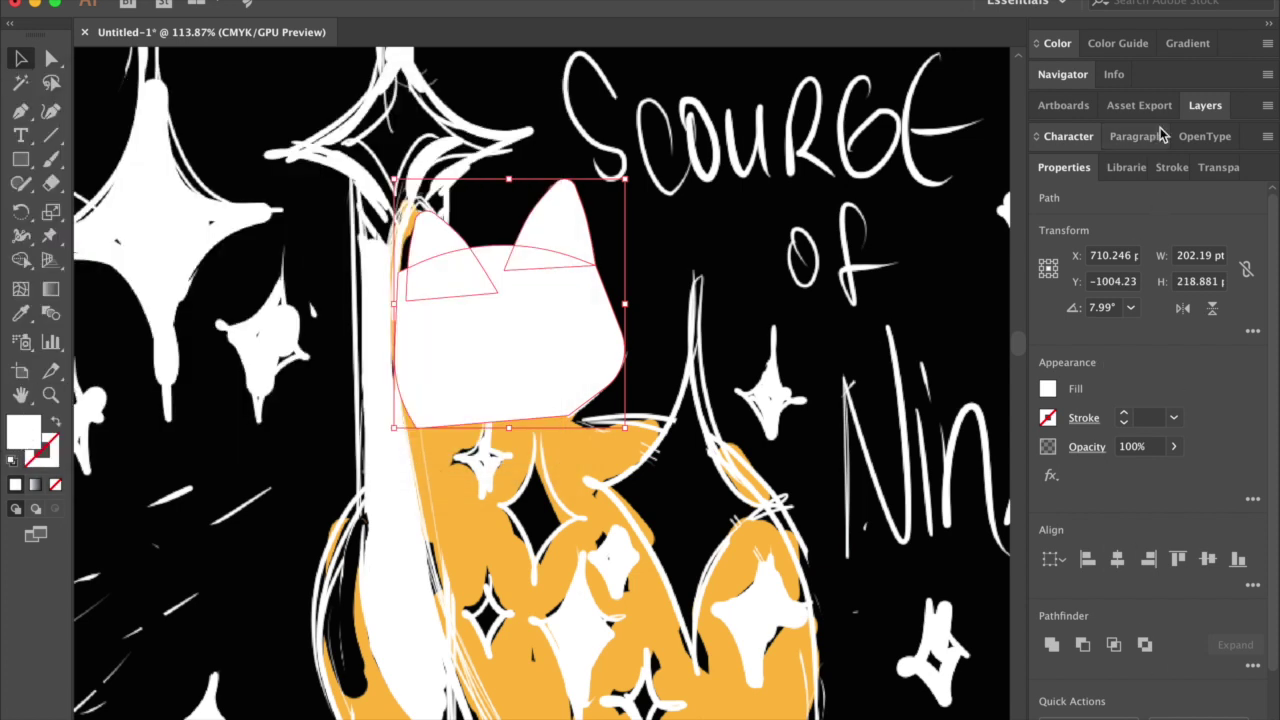
pyautogui.click(1057, 43)
pyautogui.click(1175, 225)
# - Delete both ear shapes from the head
pyautogui.click(651, 294)
pyautogui.moveTo(451, 236); pyautogui.dragTo(443, 206)
pyautogui.press('Delete')
# - Draw a light blue triangle for the cat's right ear with the Pen tool, overlapping the head
pyautogui.press('p')
pyautogui.click(509, 257)
pyautogui.click(566, 173)
pyautogui.click(599, 262)
pyautogui.keyDown('ctrl'); pyautogui.click(567, 175); pyautogui.keyUp('ctrl')
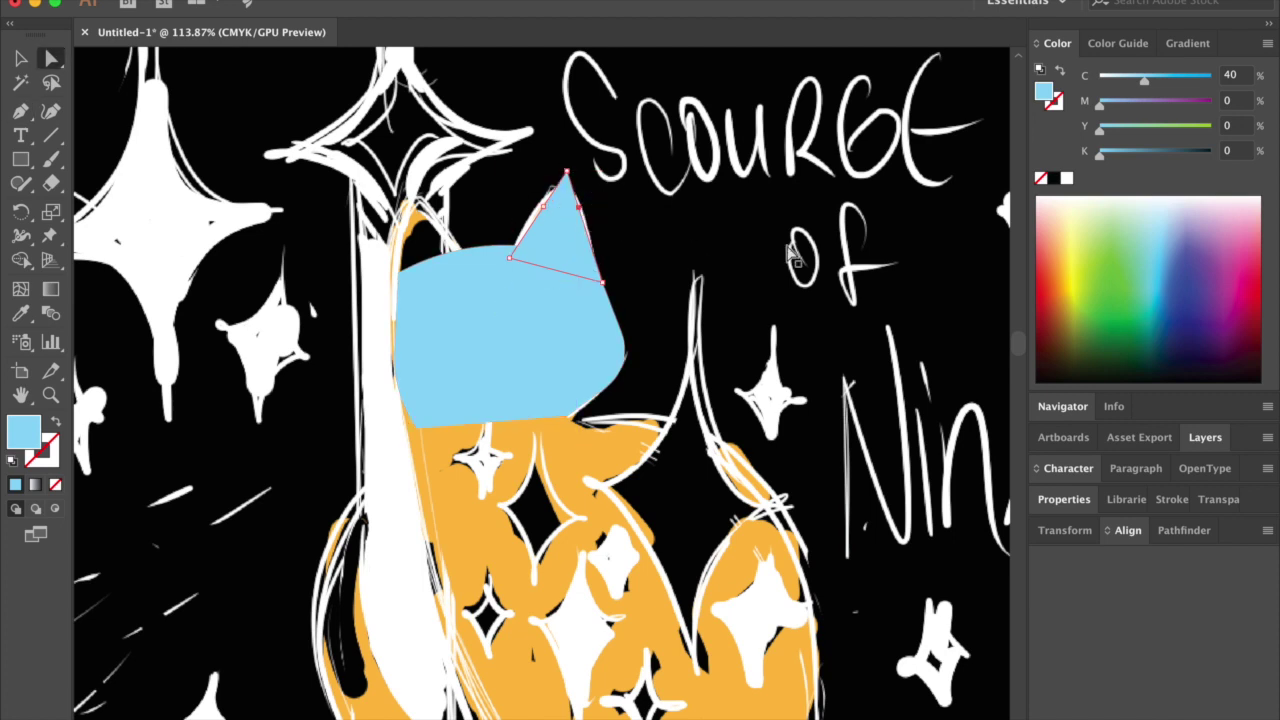
# - Curve the sides of the right ear and round its corners so it blends into the head
pyautogui.moveTo(578, 207); pyautogui.dragTo(537, 225)
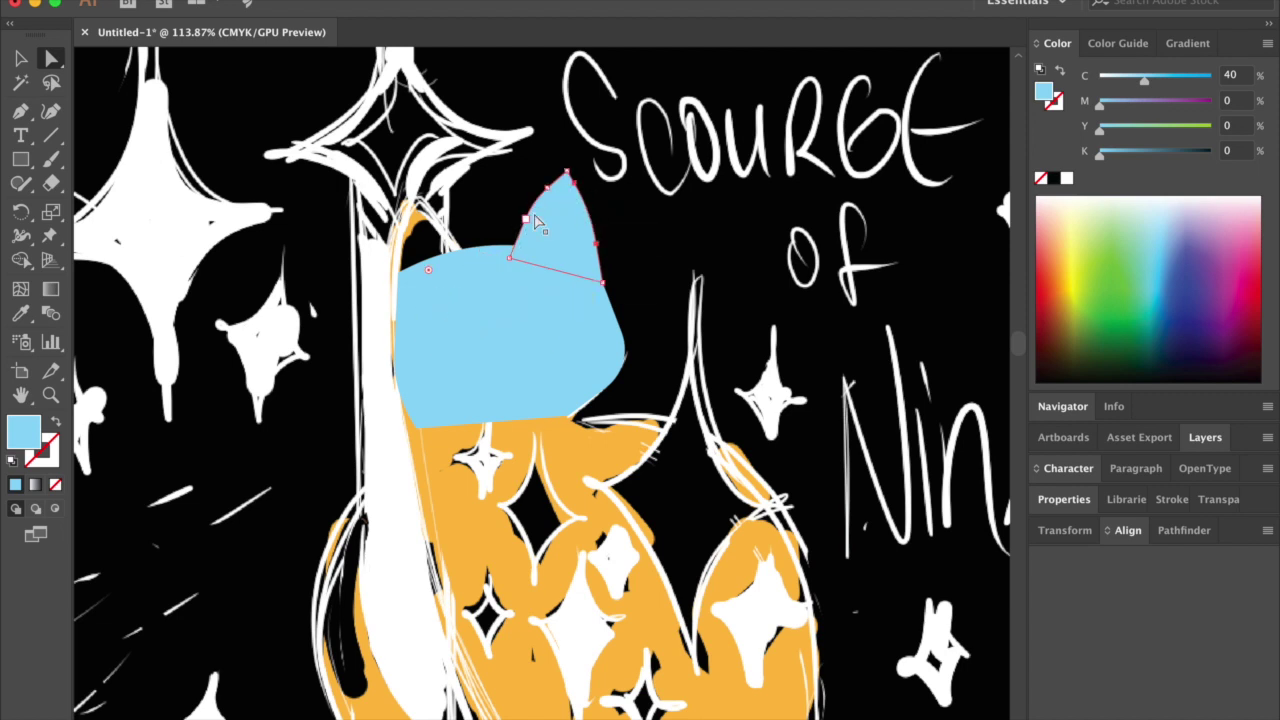
pyautogui.moveTo(603, 258); pyautogui.dragTo(700, 320)
pyautogui.hotkey('ctrl', 'z')
pyautogui.hotkey('ctrl', 'z')
pyautogui.hotkey('ctrl', 'z')
pyautogui.moveTo(602, 250); pyautogui.dragTo(600, 300)
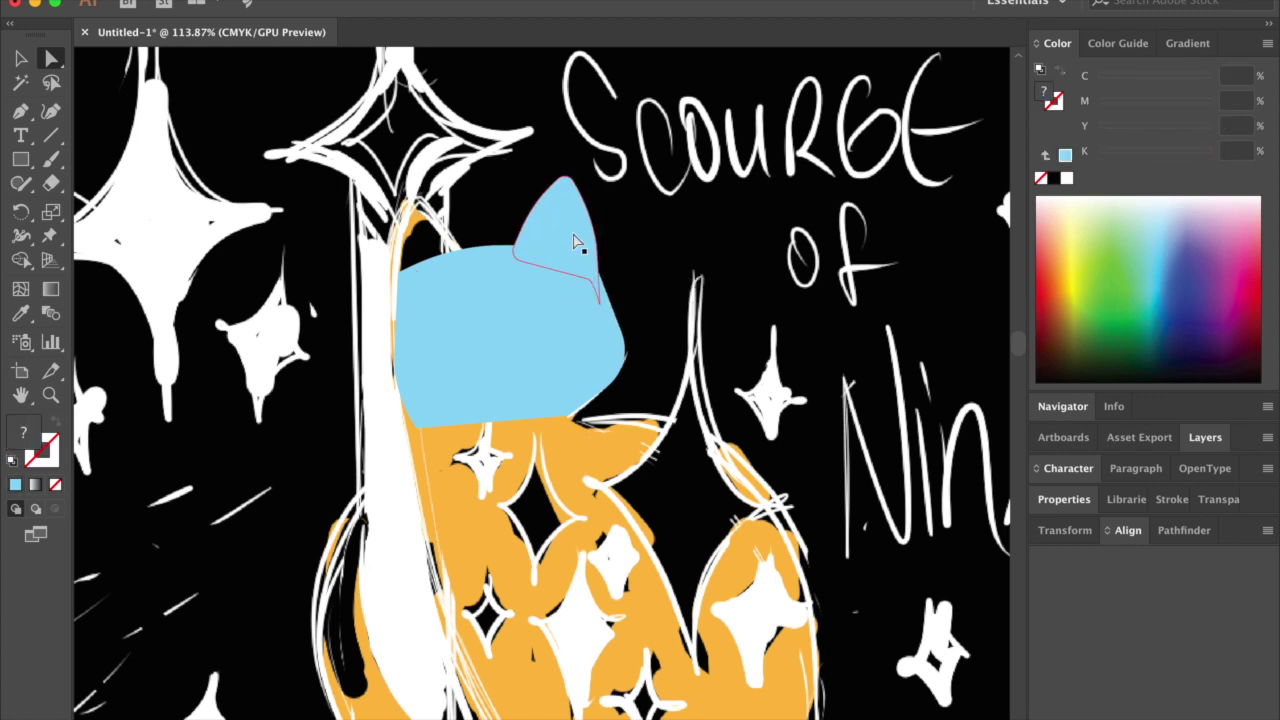
# - Draw the cat's left ear as a closed Pen shape with a curved outer side
pyautogui.moveTo(394, 370); pyautogui.dragTo(392, 258)
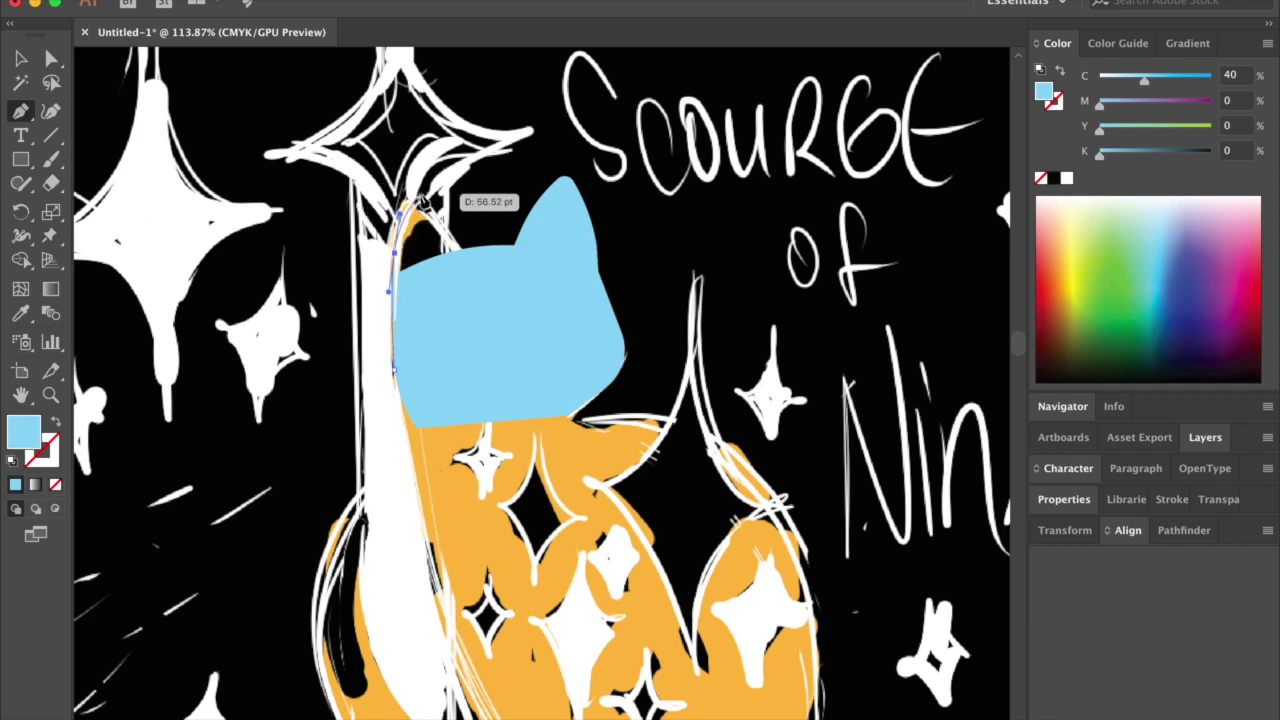
pyautogui.click(417, 290)
pyautogui.click(469, 256)
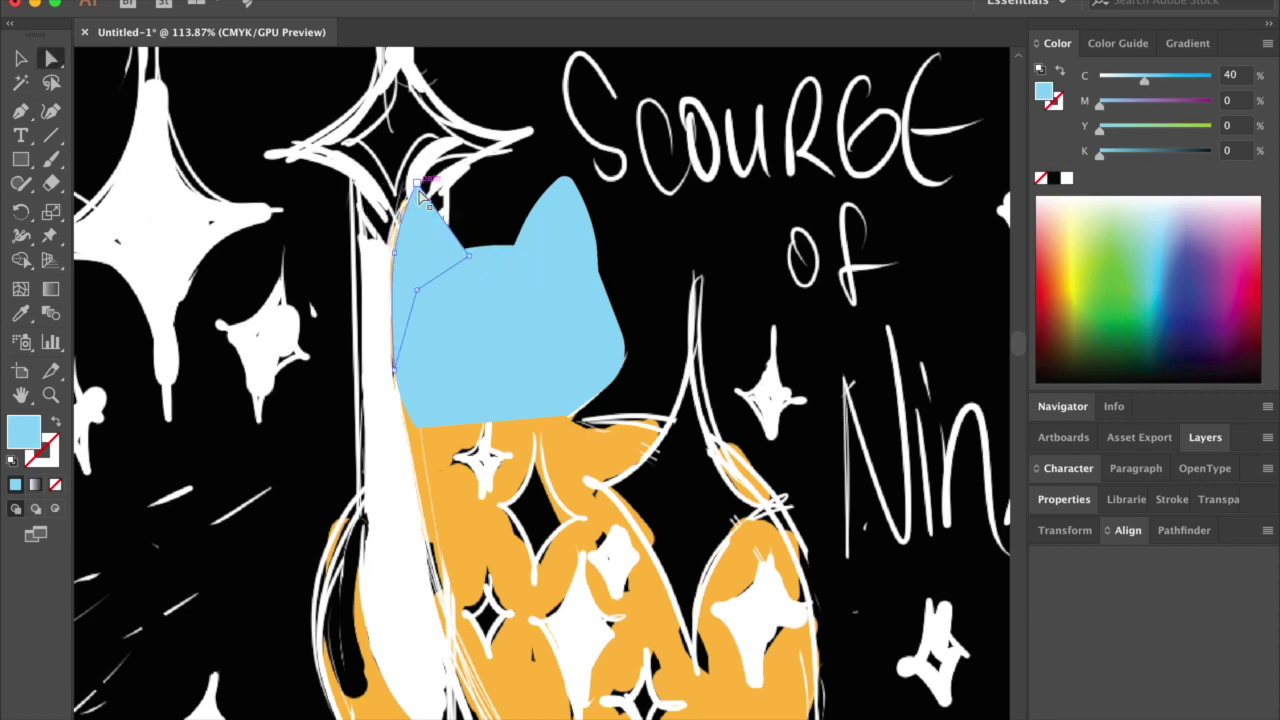
# - Reshape the left ear by adjusting its tip, outer curve and inner base corner to flow into the head
pyautogui.click(420, 175)
pyautogui.click(470, 257)
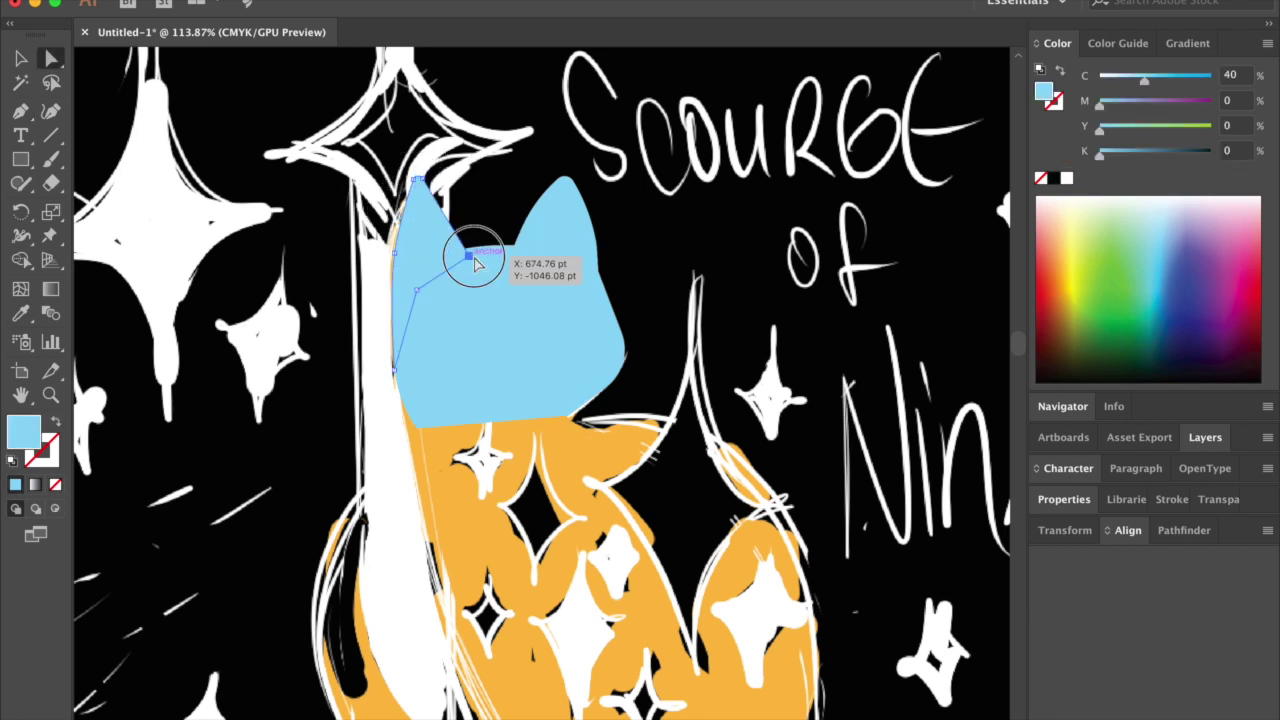
pyautogui.moveTo(397, 262); pyautogui.dragTo(466, 254)
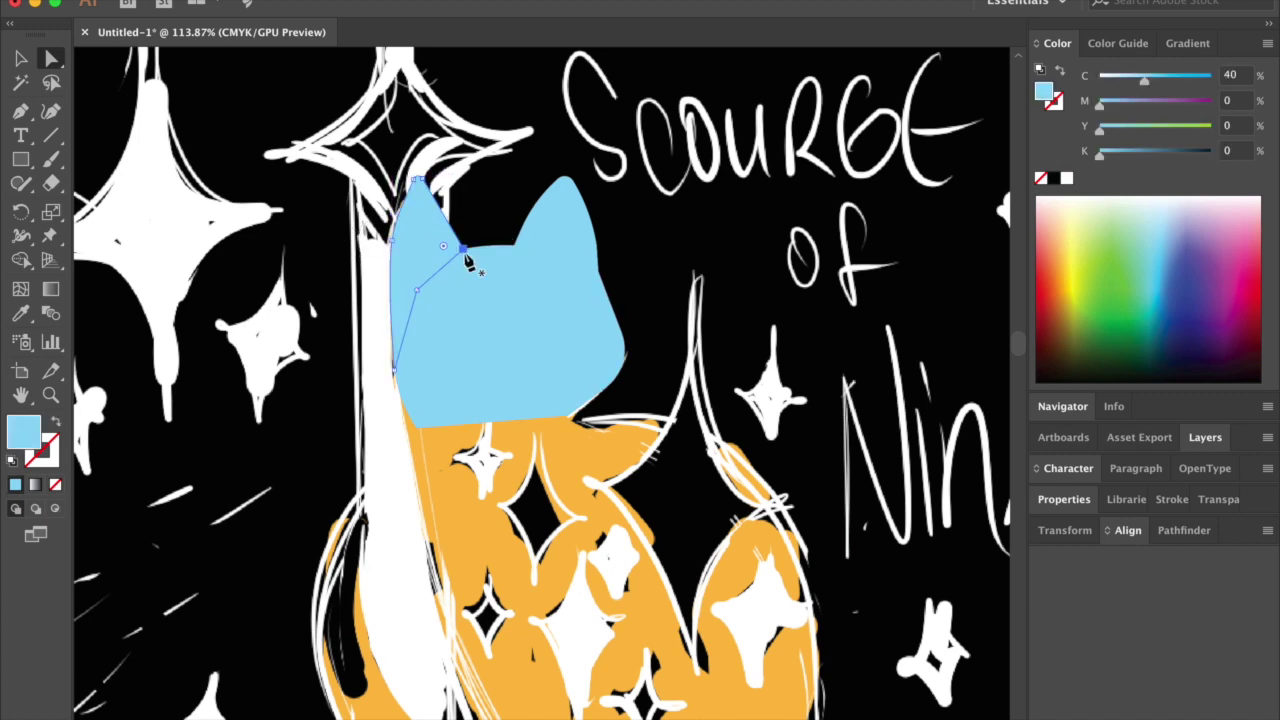
pyautogui.press('a')
pyautogui.moveTo(444, 210)
pyautogui.mouseDown()
pyautogui.moveTo(429, 194)
pyautogui.moveTo(440, 190)
pyautogui.mouseUp()
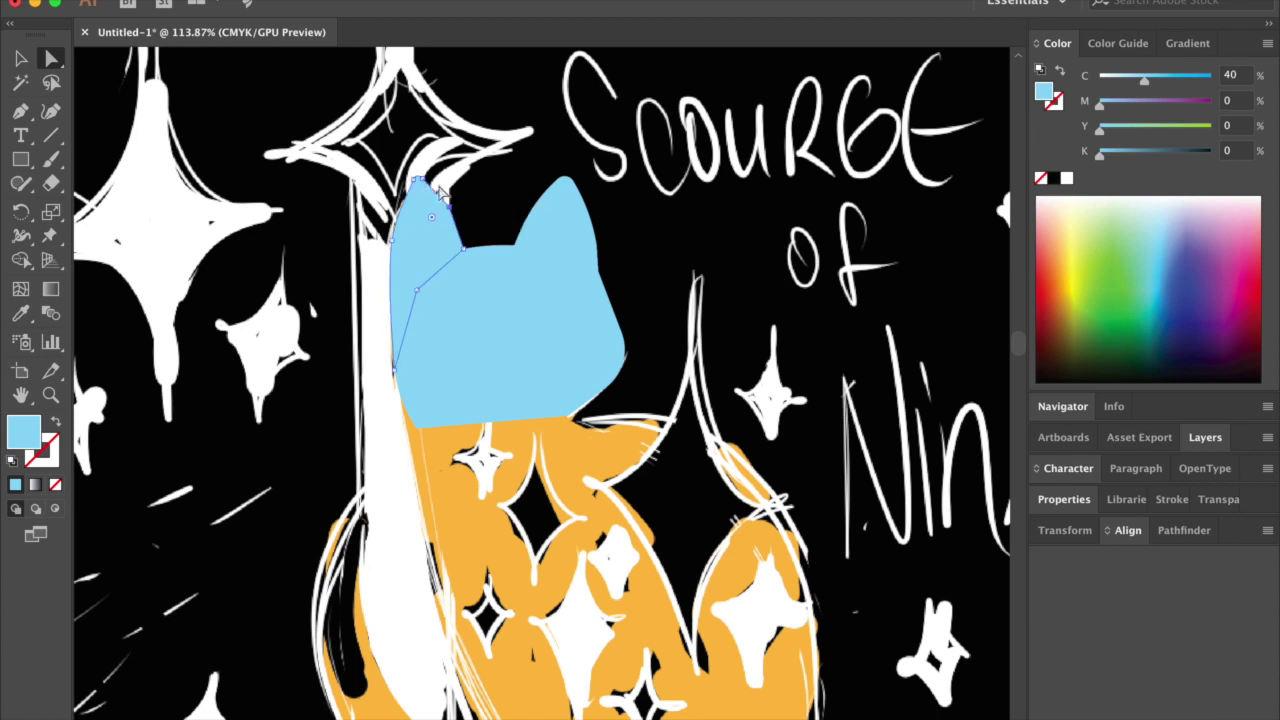
pyautogui.hotkey('ctrl', 'z')
pyautogui.click(517, 193)
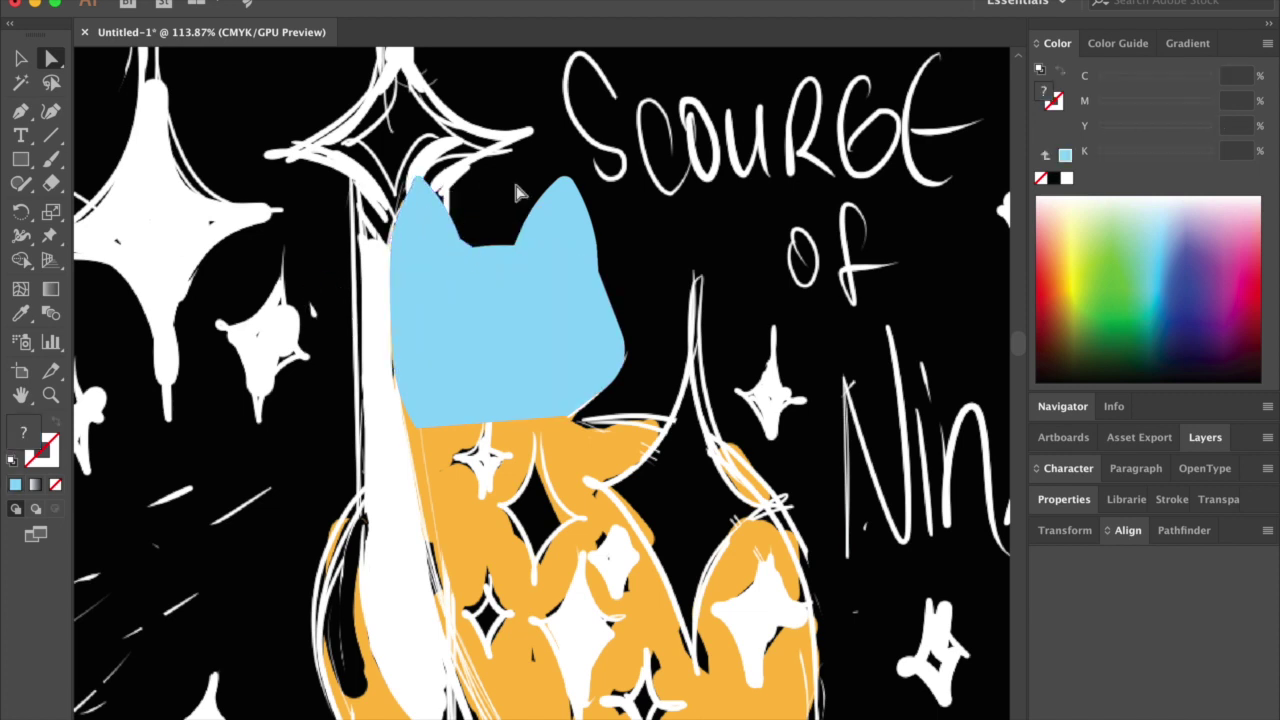
pyautogui.click(463, 239)
# - Draw the cat's body as a closed light blue Pen shape from the chest over the back to the tail base
pyautogui.press('p')
pyautogui.keyDown('ctrl'); pyautogui.click(582, 342); pyautogui.keyUp('ctrl')
pyautogui.scroll(-3, 582, 342)
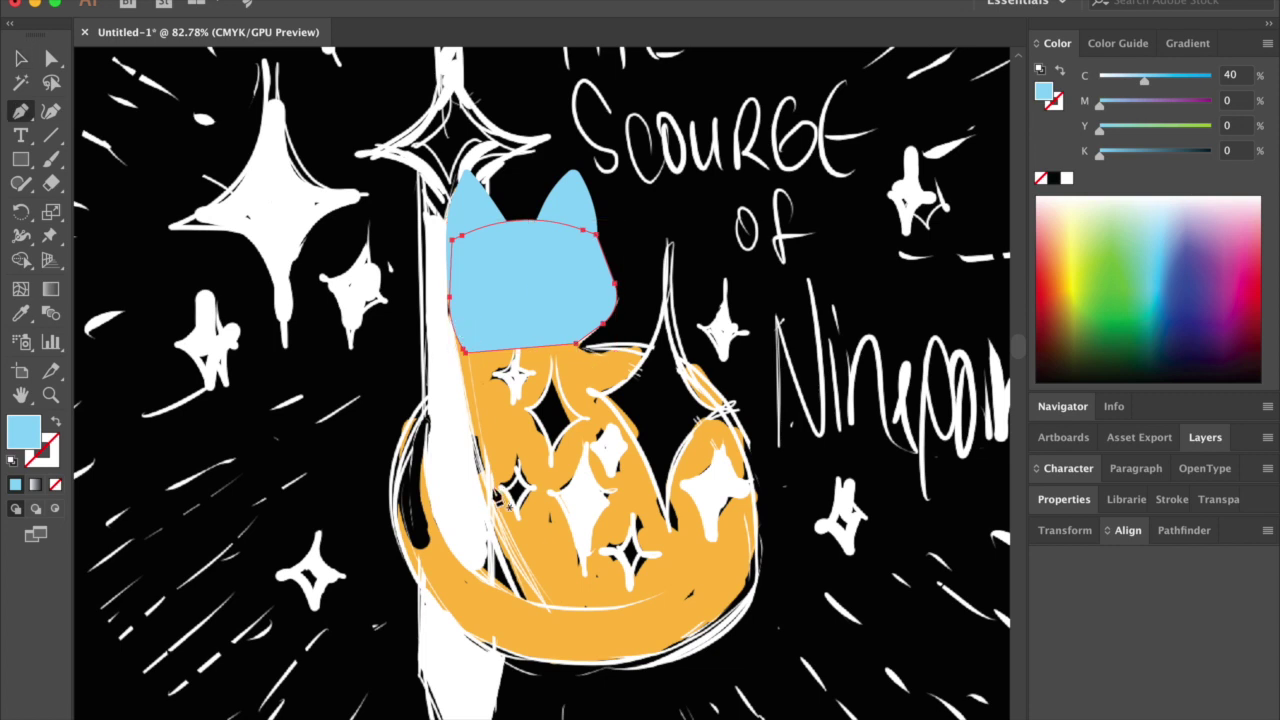
pyautogui.click(520, 596)
pyautogui.click(463, 318)
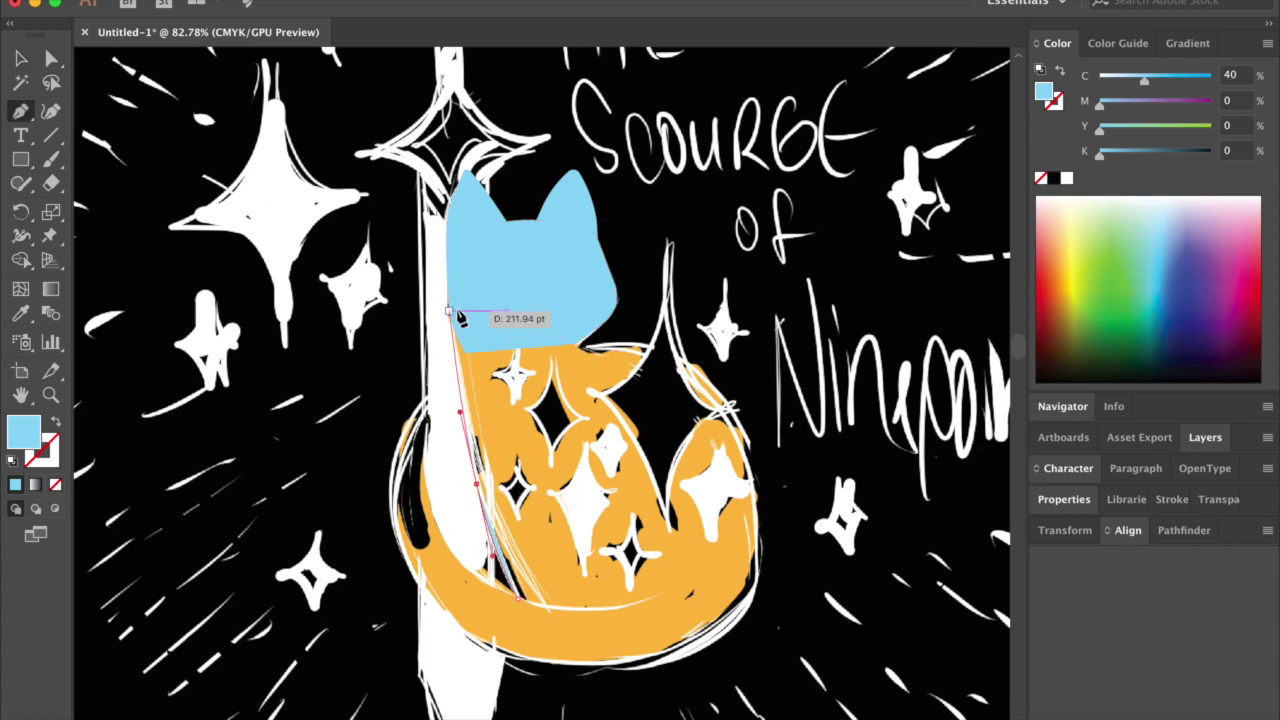
pyautogui.click(575, 345)
pyautogui.click(667, 352)
pyautogui.moveTo(763, 585); pyautogui.dragTo(733, 698)
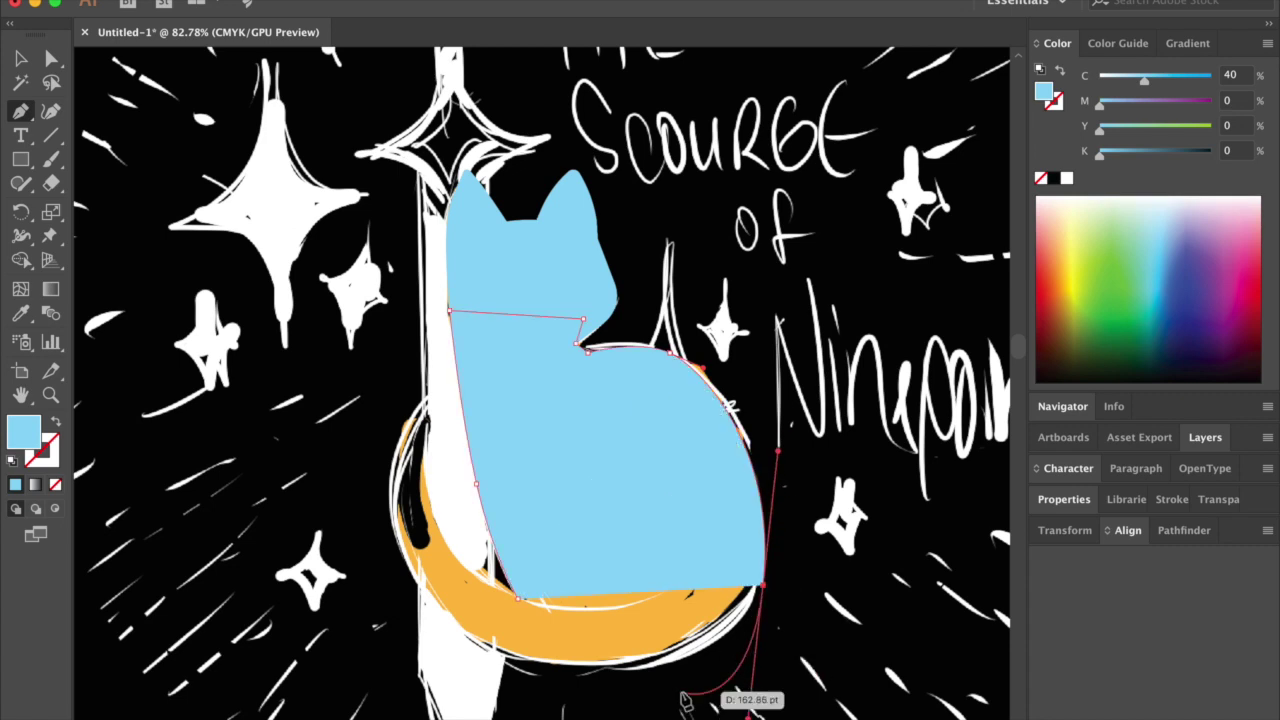
pyautogui.click(466, 627)
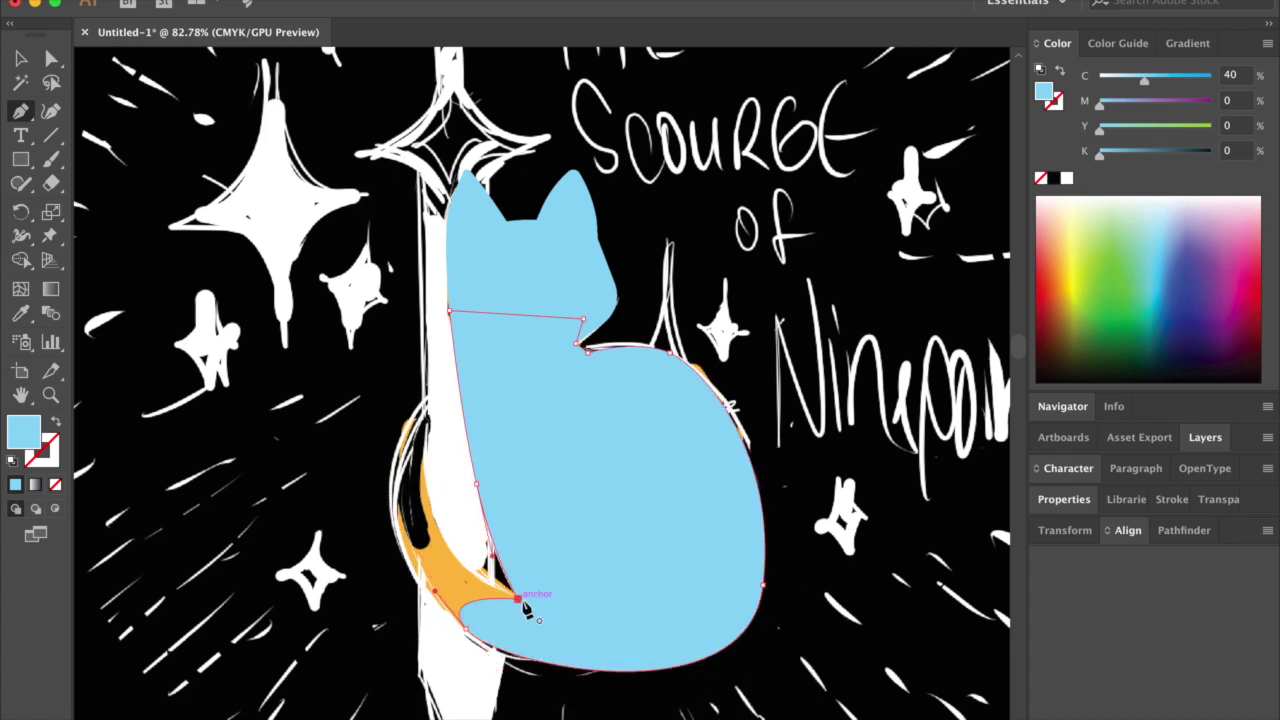
# - Adjust the curve at the body's lower right to follow the sketched rump
pyautogui.press('a')
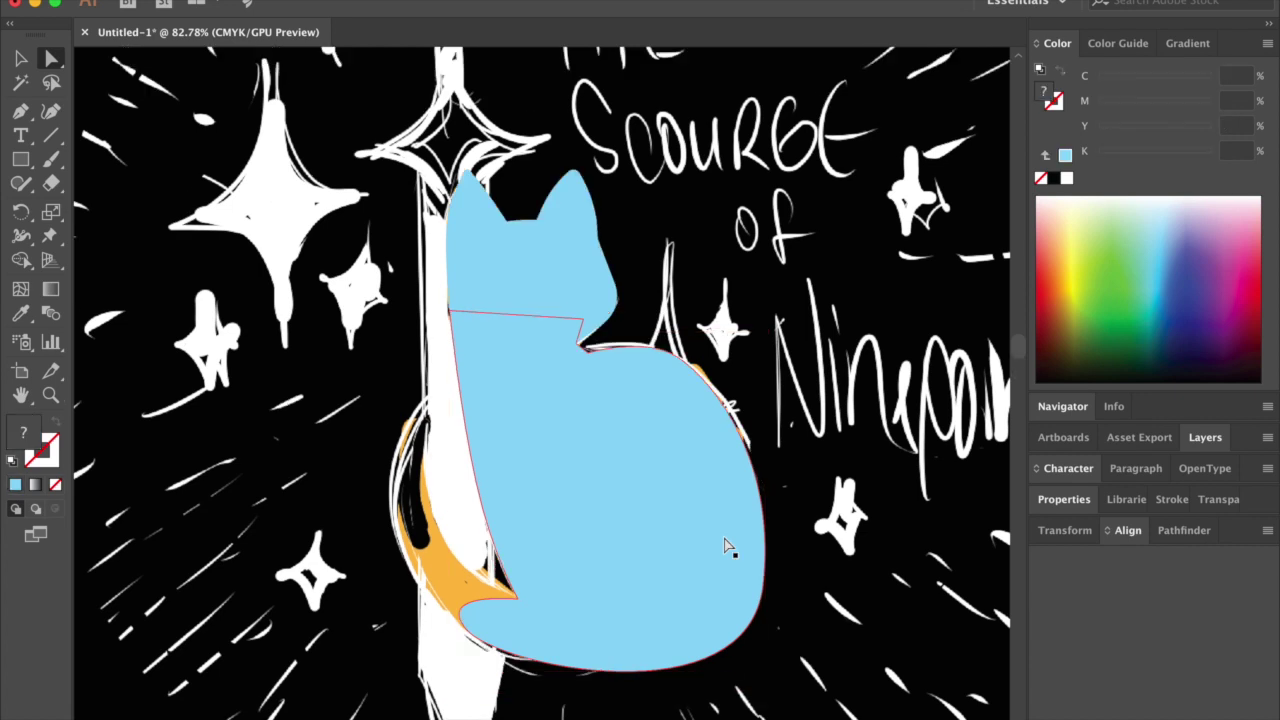
pyautogui.click(763, 585)
pyautogui.moveTo(748, 716)
pyautogui.mouseDown()
pyautogui.moveTo(751, 598)
pyautogui.moveTo(735, 703)
pyautogui.mouseUp()
# - Draw the cat's curved tail around the sword as a closed Pen shape joined to the body's base
pyautogui.click(433, 388)
pyautogui.moveTo(388, 502); pyautogui.dragTo(390, 540)
pyautogui.moveTo(476, 637); pyautogui.dragTo(517, 598)
pyautogui.moveTo(423, 503); pyautogui.dragTo(418, 435)
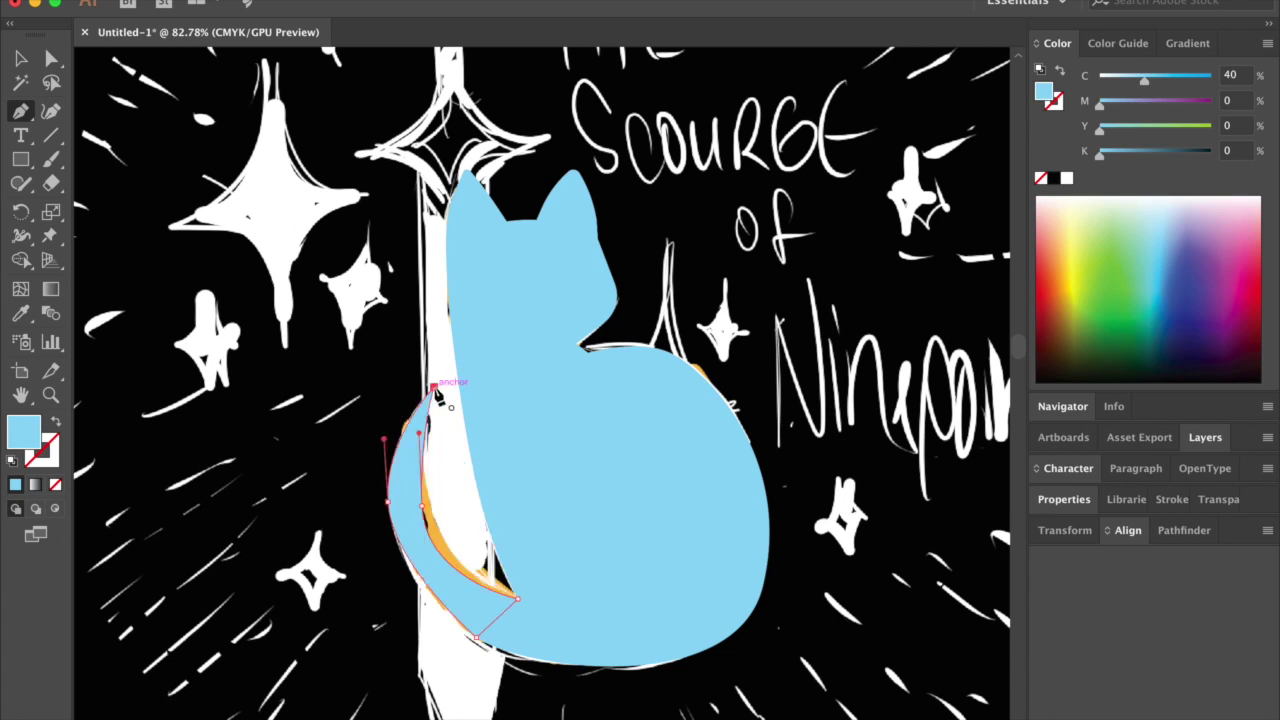
# - Refine the tail's inner curve and tip and the body corner behind the neck
pyautogui.moveTo(422, 510); pyautogui.dragTo(452, 560)
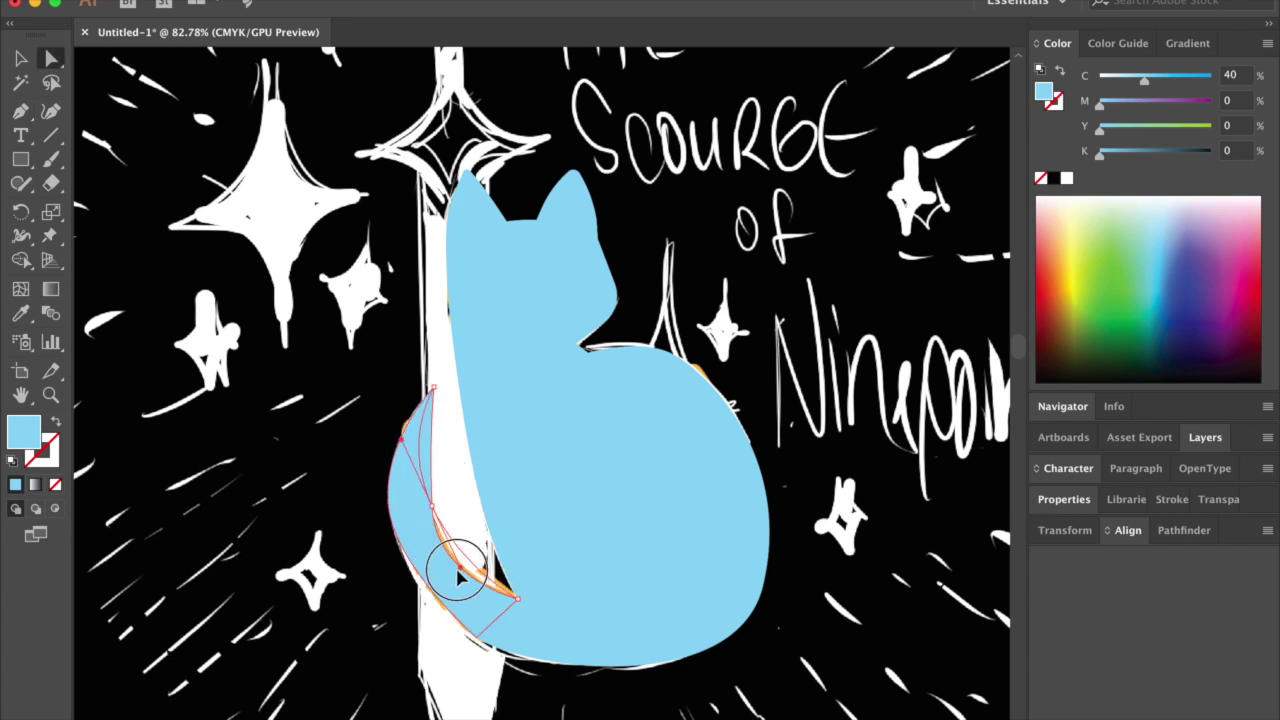
pyautogui.click(425, 405)
pyautogui.click(560, 390)
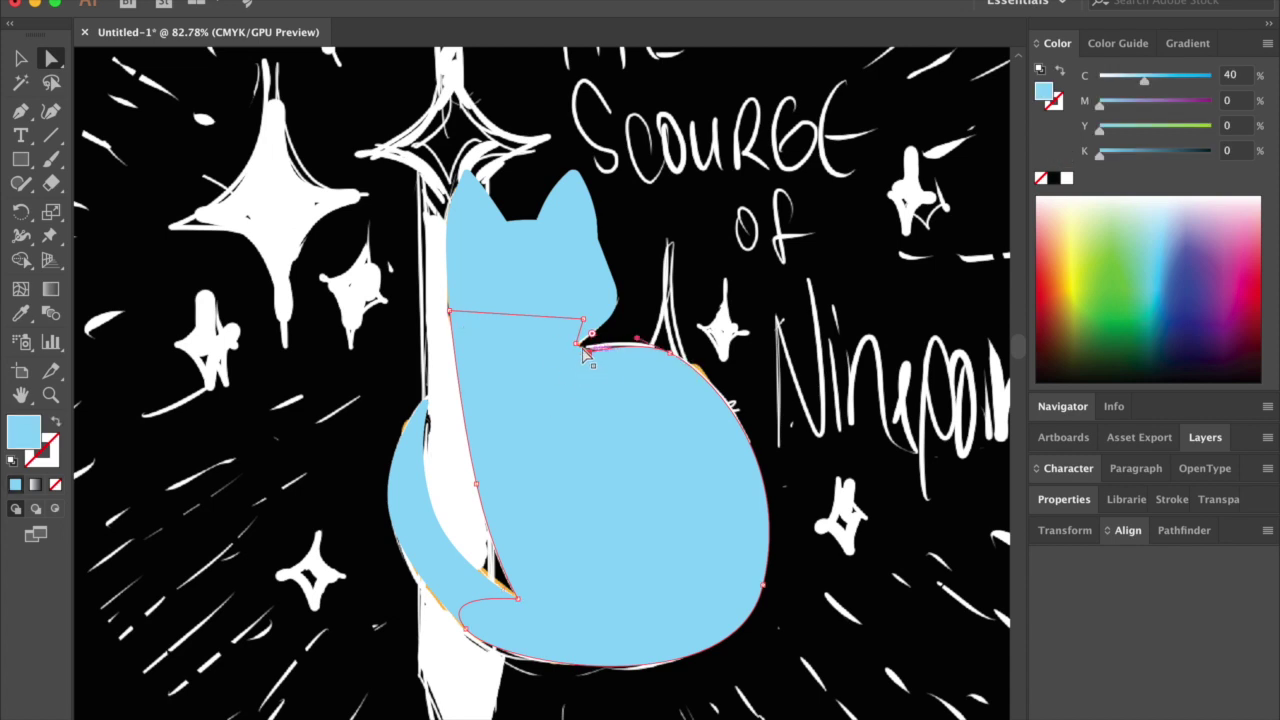
pyautogui.hotkey('ctrl', 'shift', 'a')
# - Unite the head, ears, body and tail into one silhouette with Pathfinder
pyautogui.scroll(-3, 600, 350)
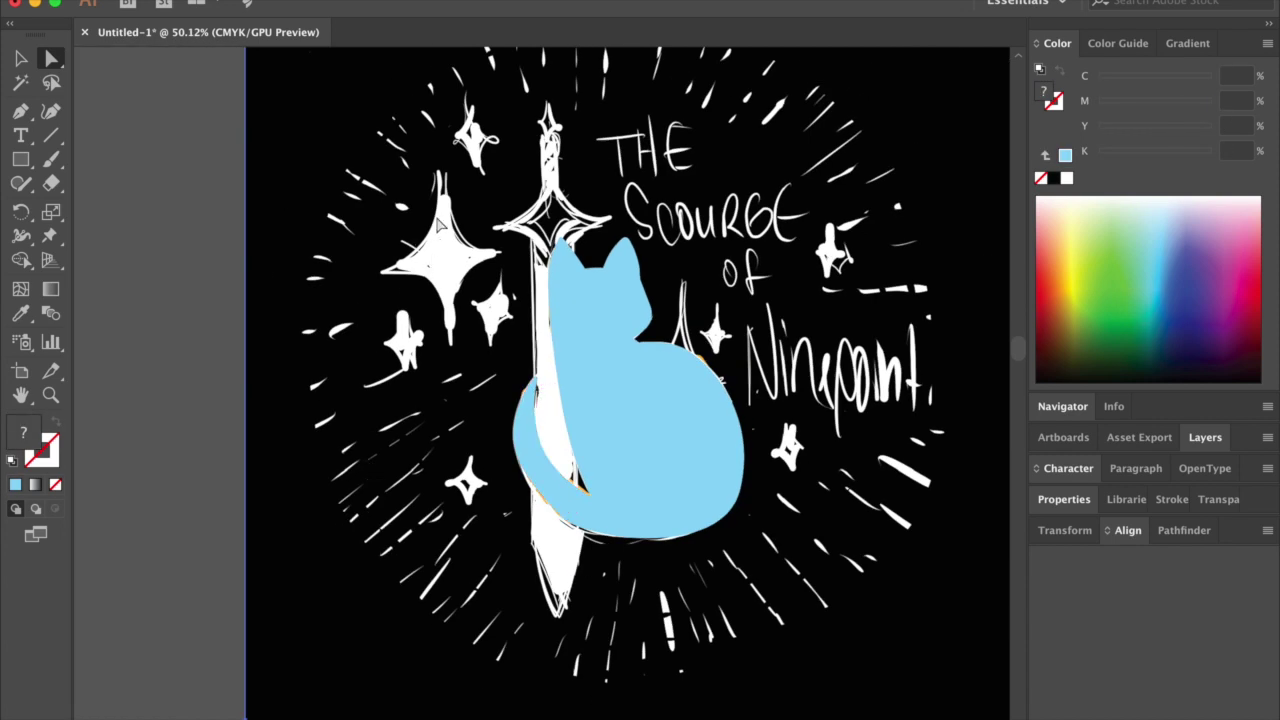
pyautogui.hotkey('ctrl', 'a')
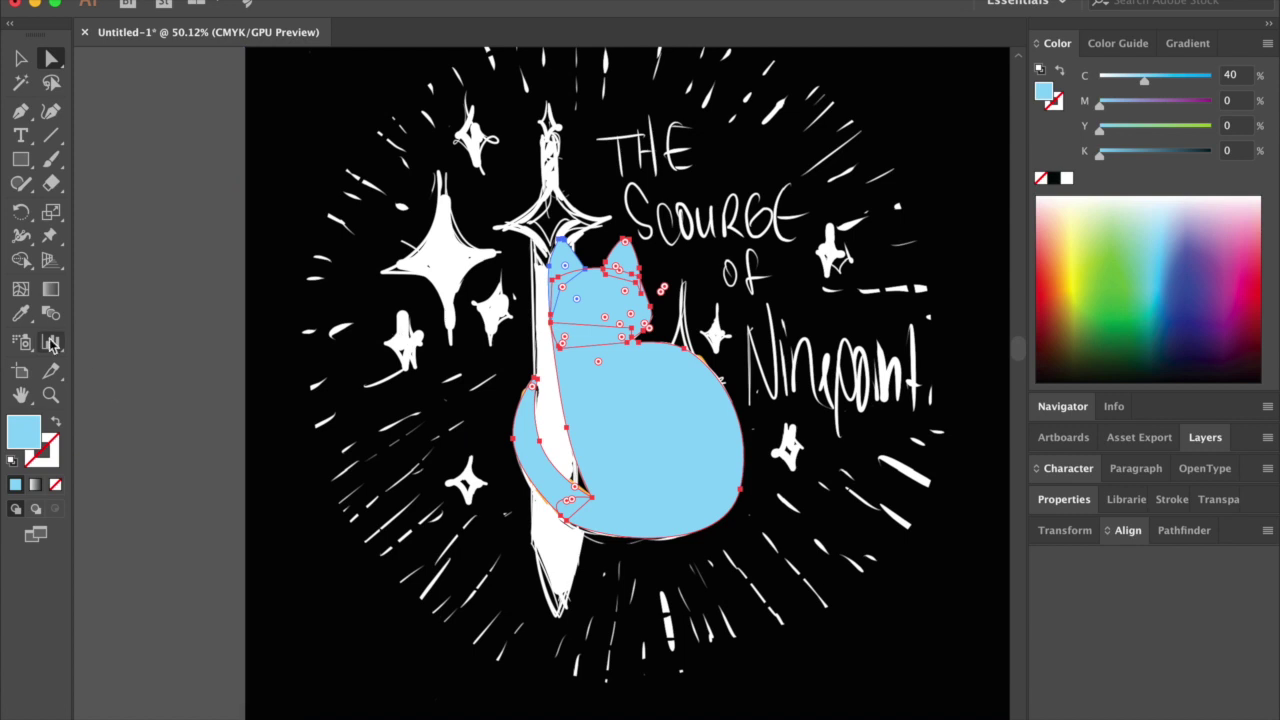
pyautogui.press('F7')
pyautogui.hotkey('shift', 'ctrl', 'F9')
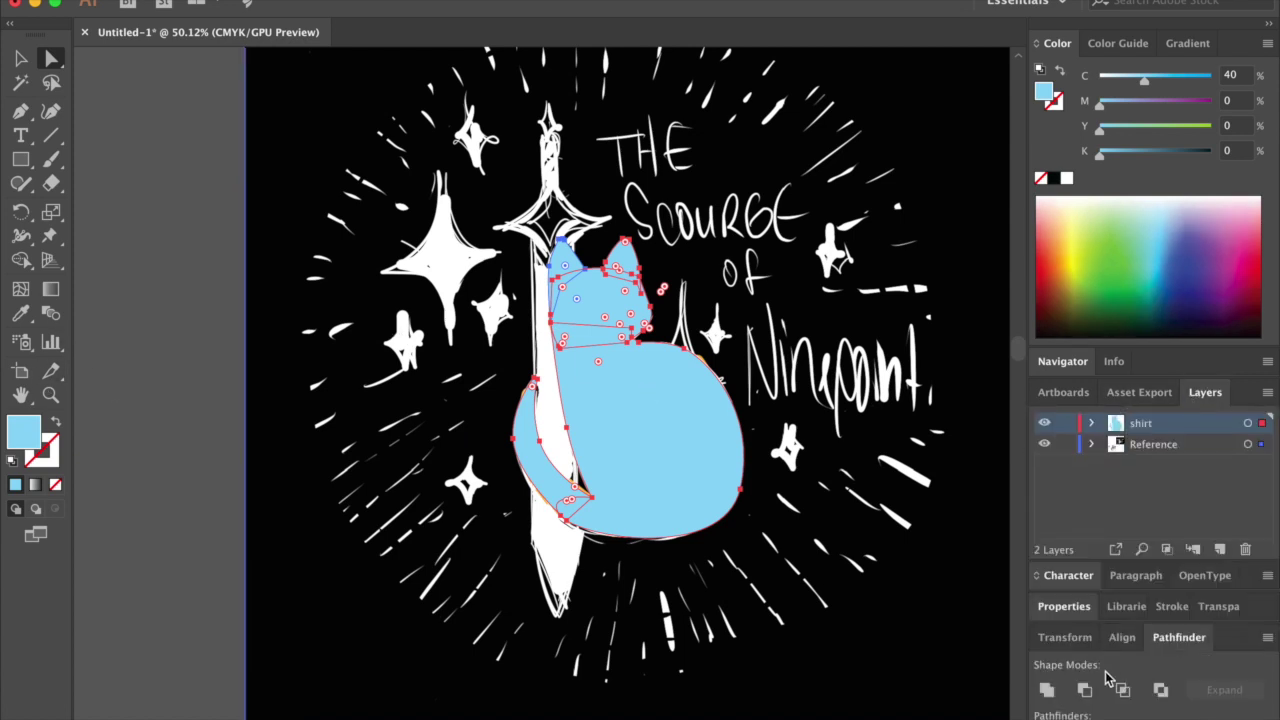
pyautogui.click(175, 440)
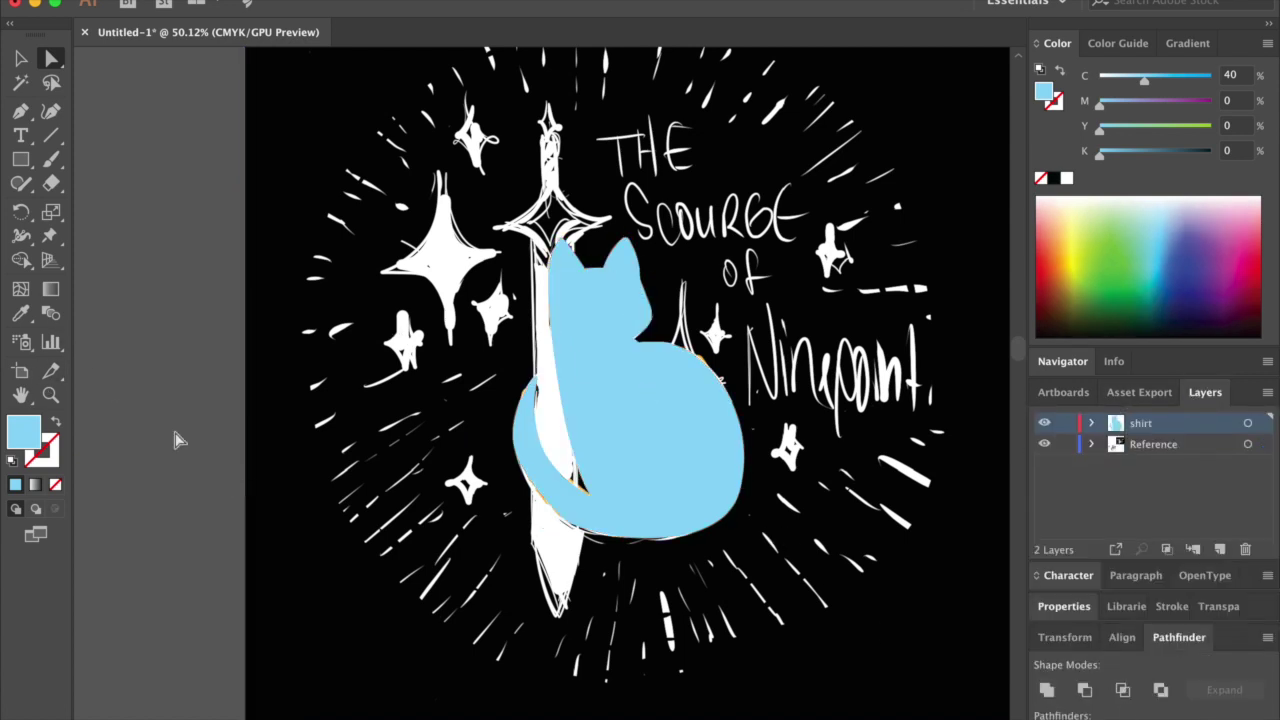
# - Set the cat silhouette's opacity to 45% so the sketch shows through
pyautogui.click(677, 443)
pyautogui.click(1064, 606)
pyautogui.click(1173, 446)
pyautogui.moveTo(1180, 471); pyautogui.dragTo(1130, 471)
pyautogui.scroll(1, 770, 428)
pyautogui.scroll(2, 770, 428)
pyautogui.click(808, 440)
pyautogui.hotkey('ctrl', 'z')
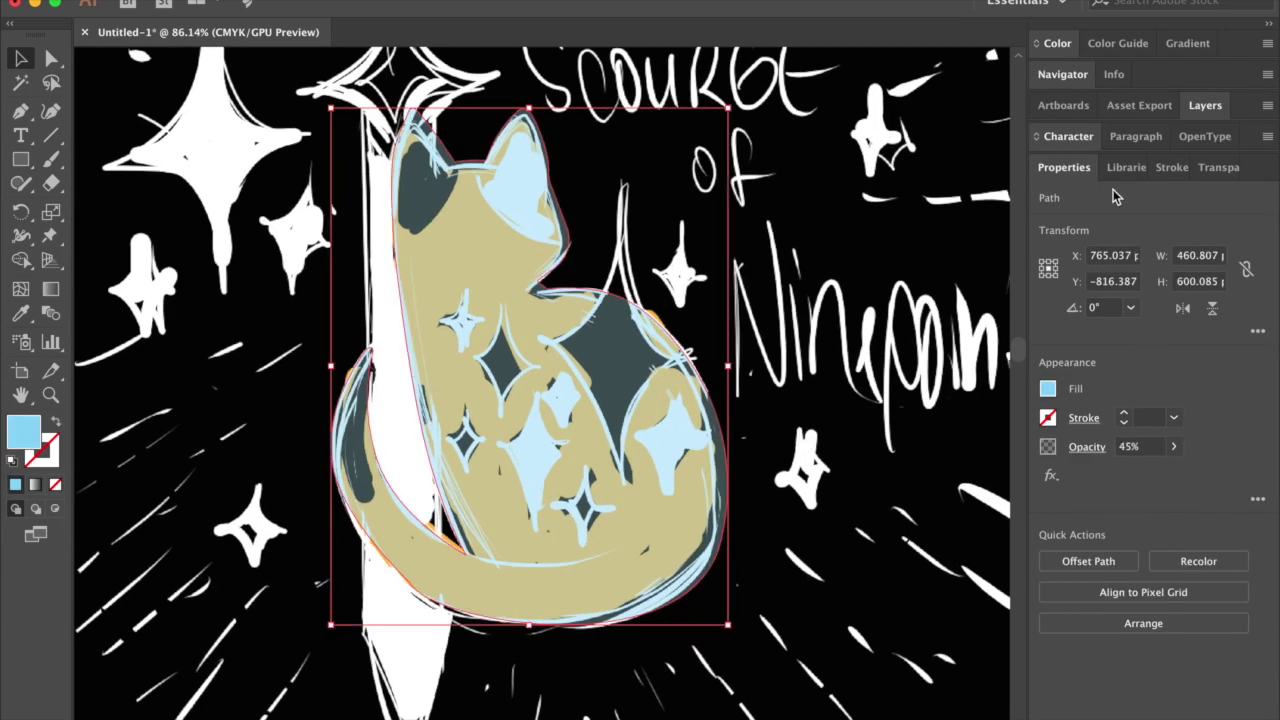
# - Lock the Reference layer
pyautogui.click(1203, 105)
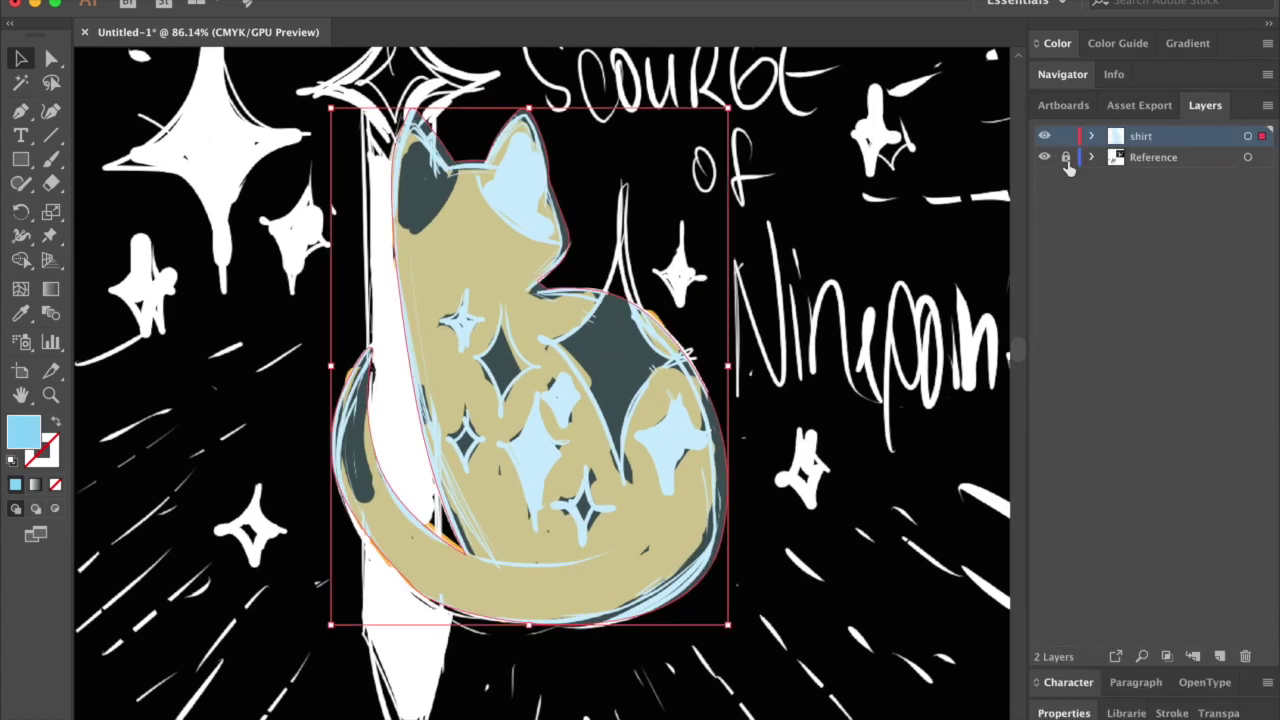
# - Trace the large four-pointed star on the cat's back with the Pen tool and refine its upper curve and lower point
pyautogui.press('p')
pyautogui.click(624, 182)
pyautogui.moveTo(543, 340); pyautogui.dragTo(586, 386)
pyautogui.moveTo(618, 479); pyautogui.dragTo(626, 505)
pyautogui.moveTo(635, 393); pyautogui.dragTo(695, 358)
pyautogui.click(624, 183)
pyautogui.press('a')
pyautogui.moveTo(638, 268); pyautogui.dragTo(646, 294)
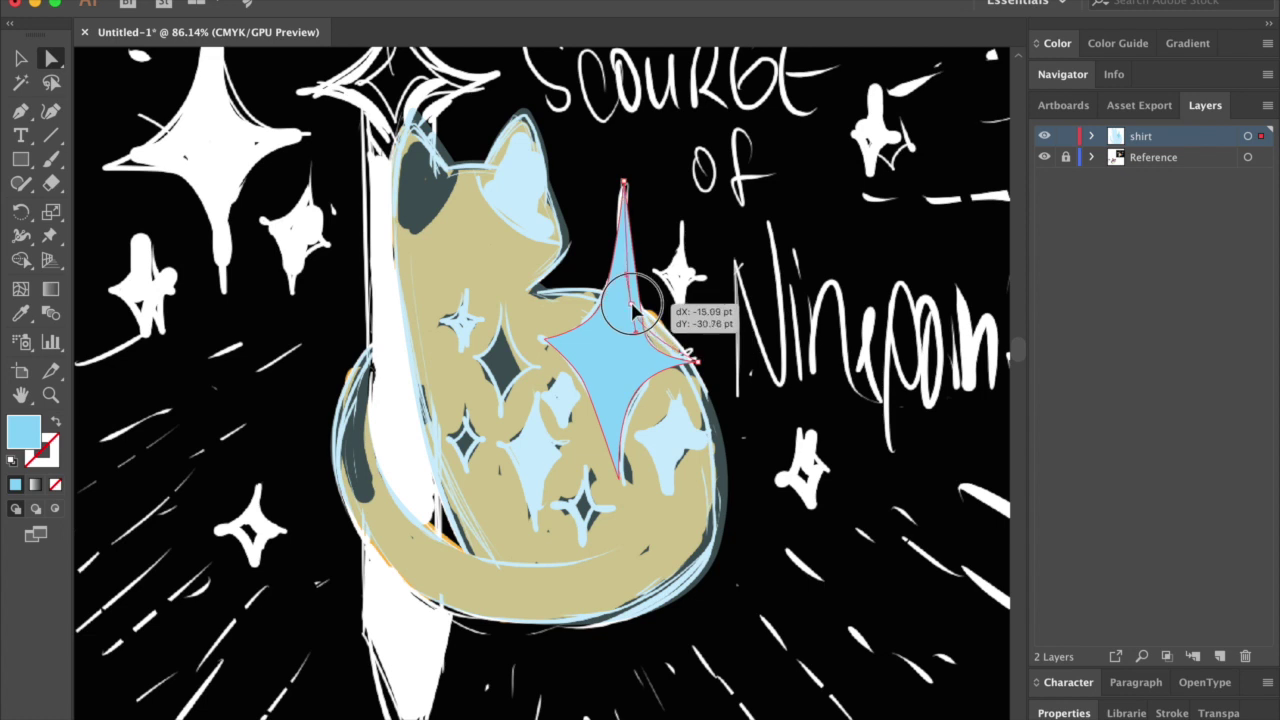
pyautogui.moveTo(618, 479); pyautogui.dragTo(608, 483)
# - Recolor the large star dark red
pyautogui.press('i')
pyautogui.click(212, 266)
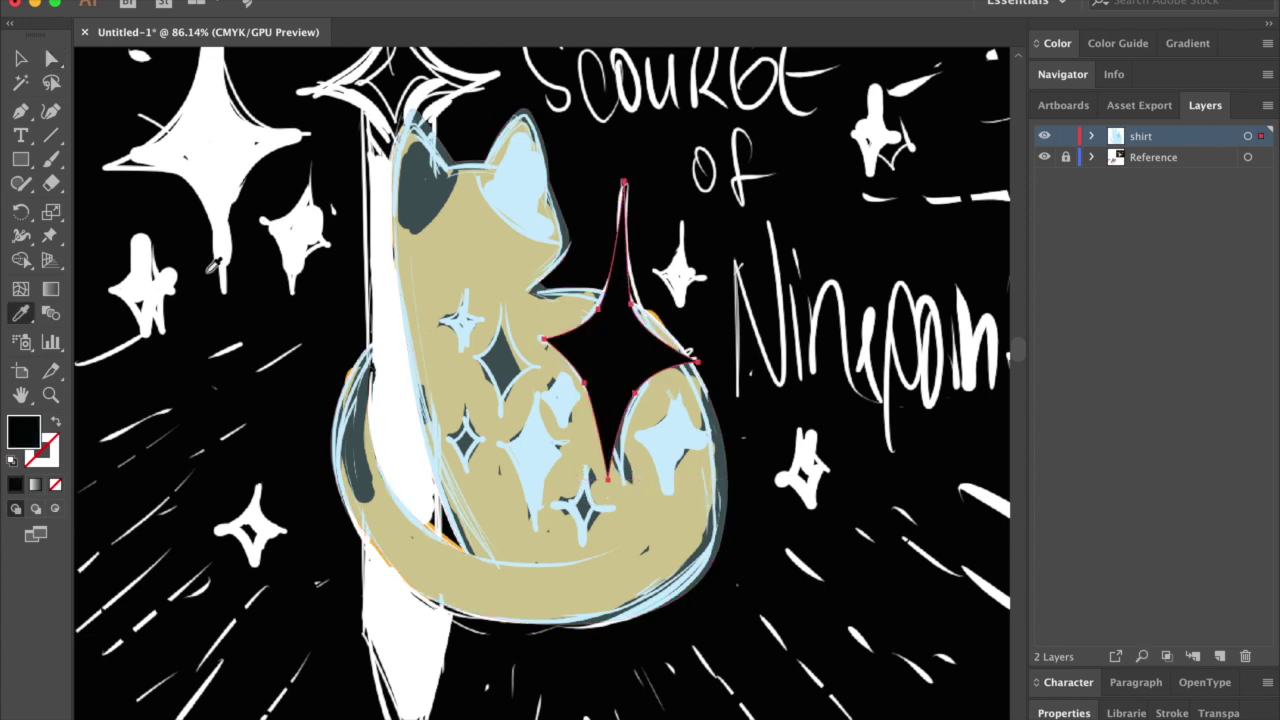
pyautogui.doubleClick(22, 432)
pyautogui.click(243, 220)
pyautogui.click(491, 143)
# - Lengthen the large star's upper point, adjust its side and lower points, and round its tips
pyautogui.press('a')
pyautogui.moveTo(624, 184); pyautogui.dragTo(630, 125)
pyautogui.moveTo(545, 347); pyautogui.dragTo(550, 341)
pyautogui.moveTo(680, 357)
pyautogui.mouseDown()
pyautogui.moveTo(705, 351)
pyautogui.moveTo(665, 356)
pyautogui.moveTo(684, 357)
pyautogui.mouseUp()
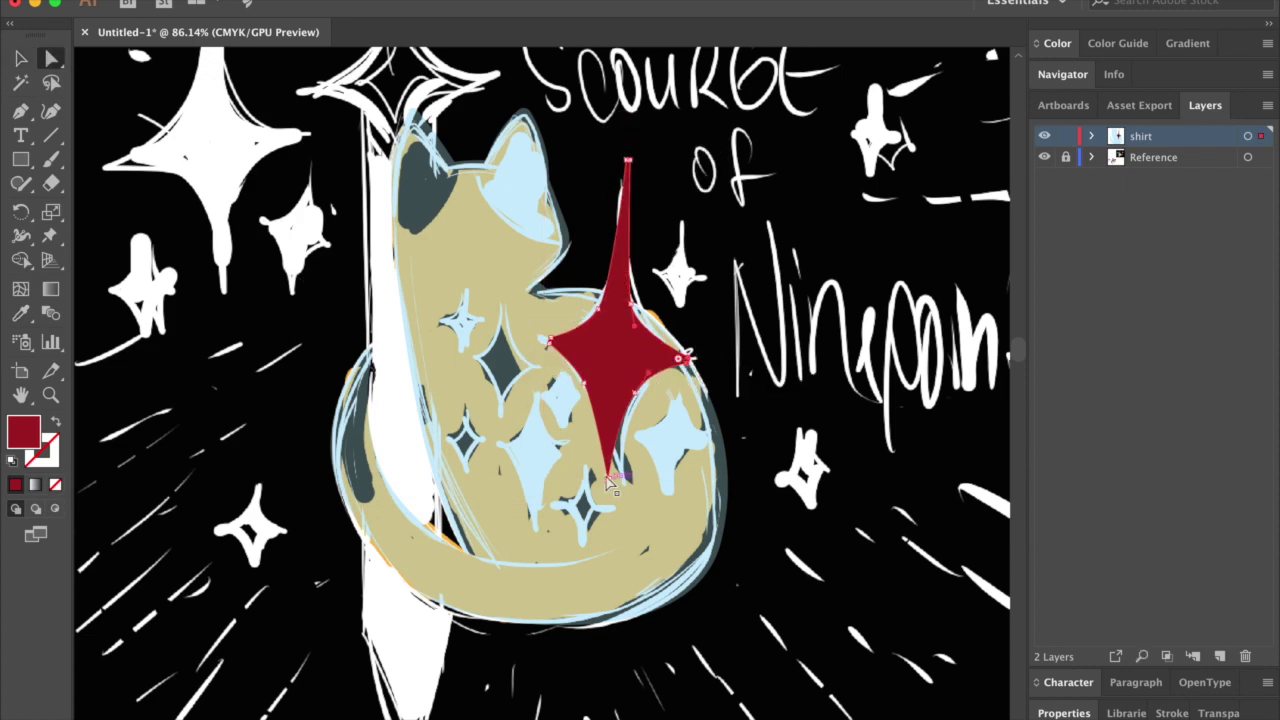
pyautogui.moveTo(607, 486); pyautogui.dragTo(606, 480)
pyautogui.press('super+0')
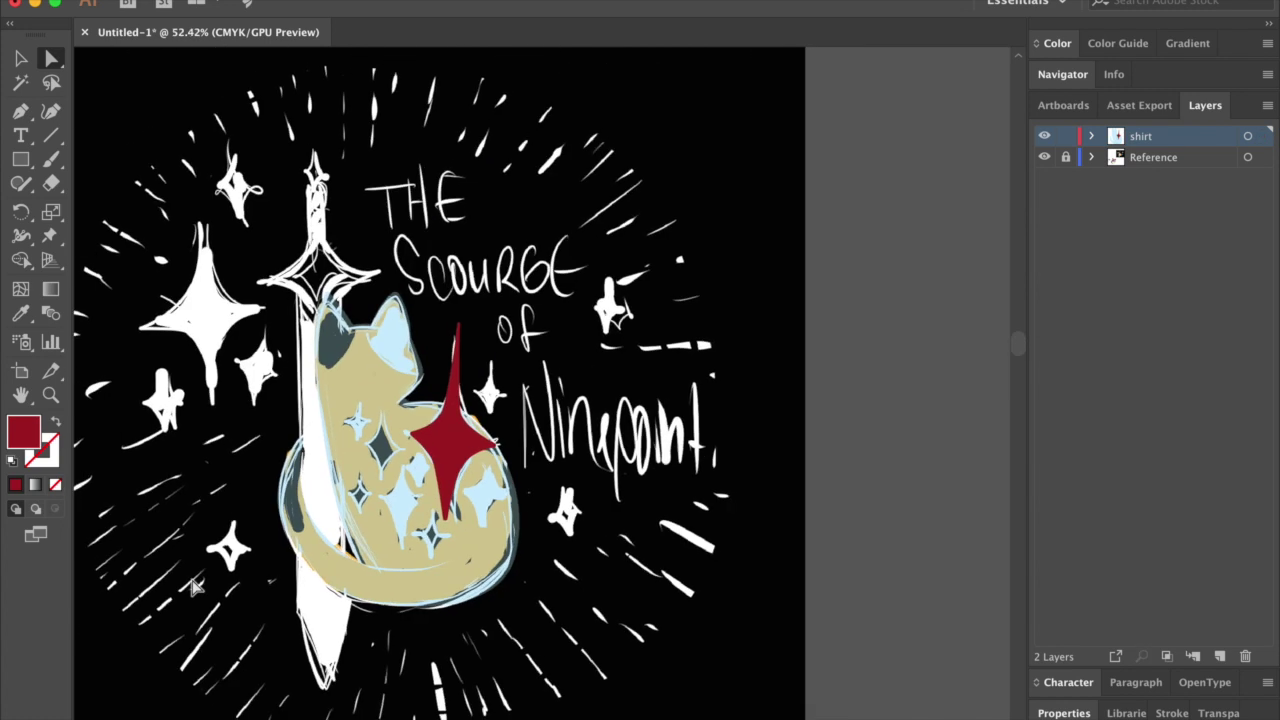
# - Trace the small four-pointed star on the cat's flank below the large star with the Pen tool in dark red
pyautogui.scroll(5, 315, 510)
pyautogui.scroll(-5, 315, 510)
pyautogui.scroll(1, 556, 395)
pyautogui.click(556, 395)
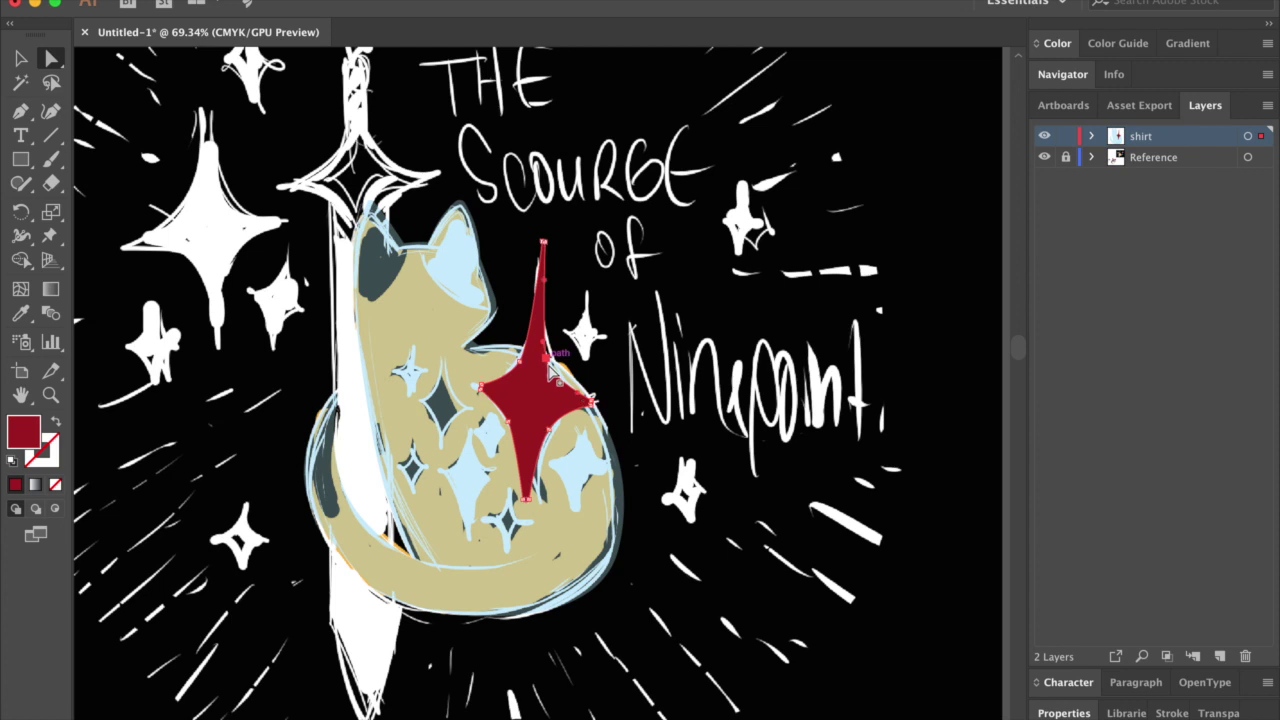
pyautogui.scroll(3, 660, 322)
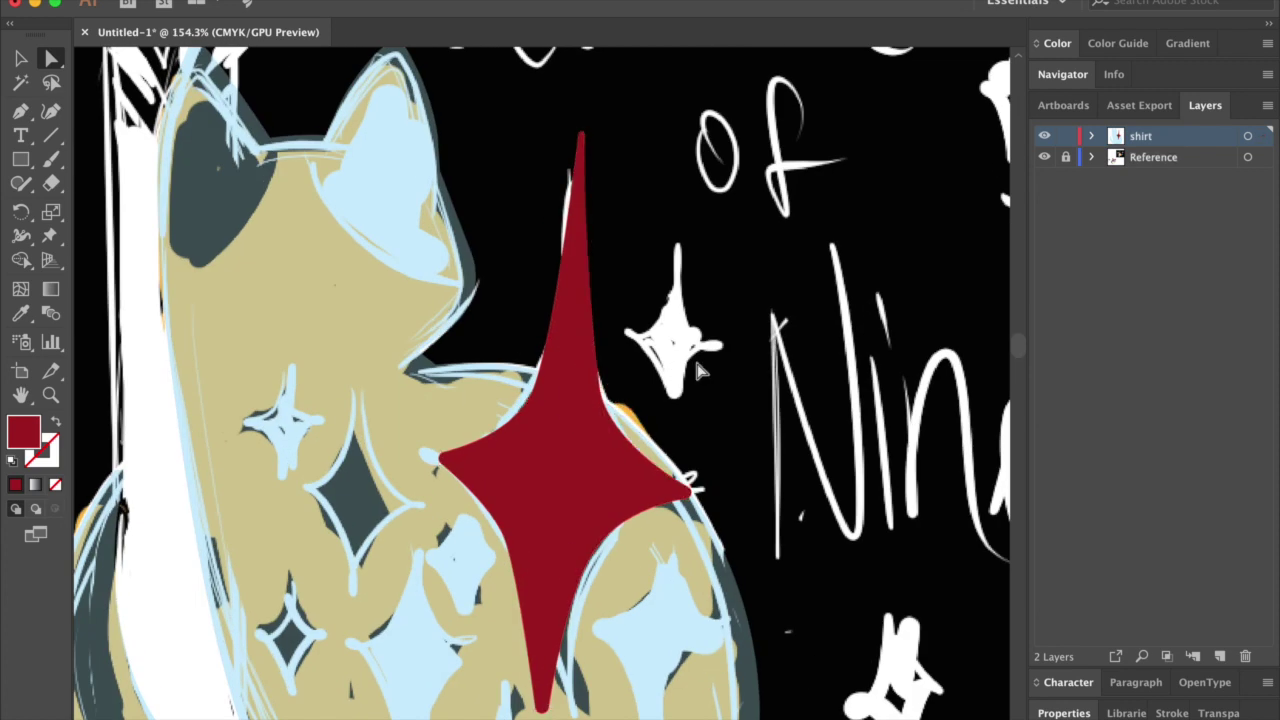
pyautogui.click(694, 366)
pyautogui.scroll(-2, 700, 370)
pyautogui.scroll(3, 700, 372)
pyautogui.press('p')
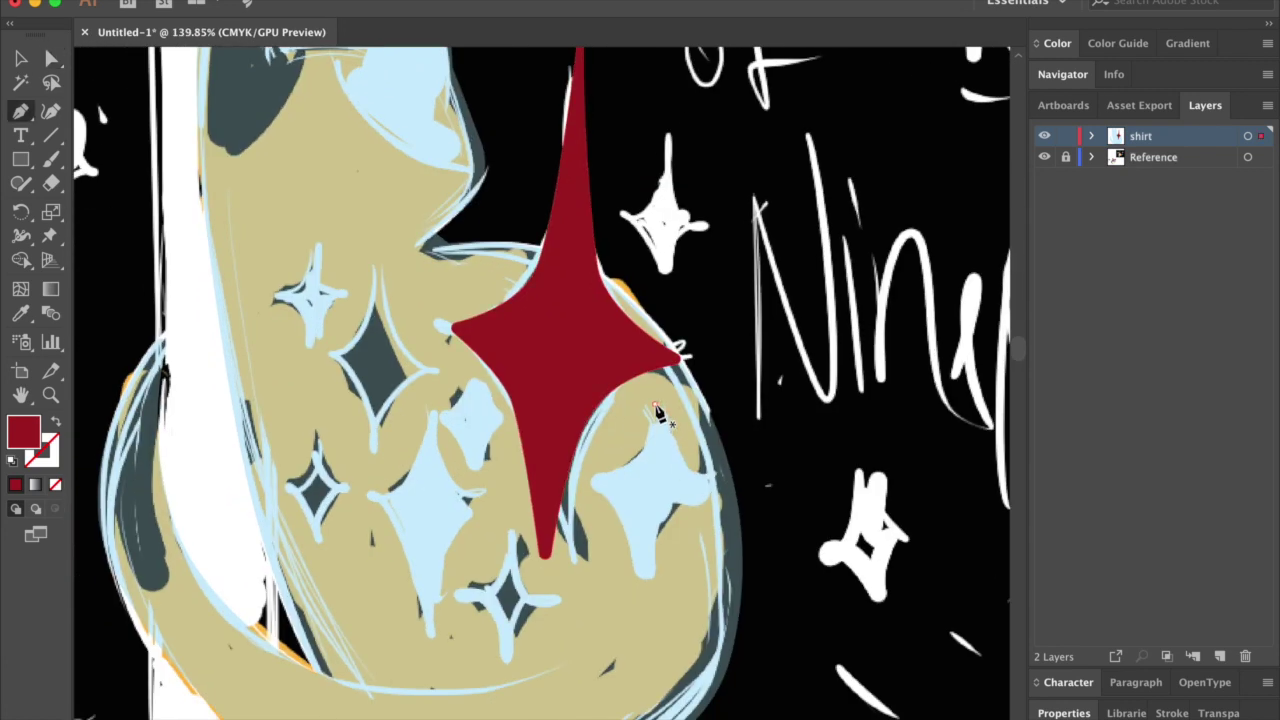
pyautogui.click(645, 574)
pyautogui.moveTo(718, 490); pyautogui.dragTo(670, 452)
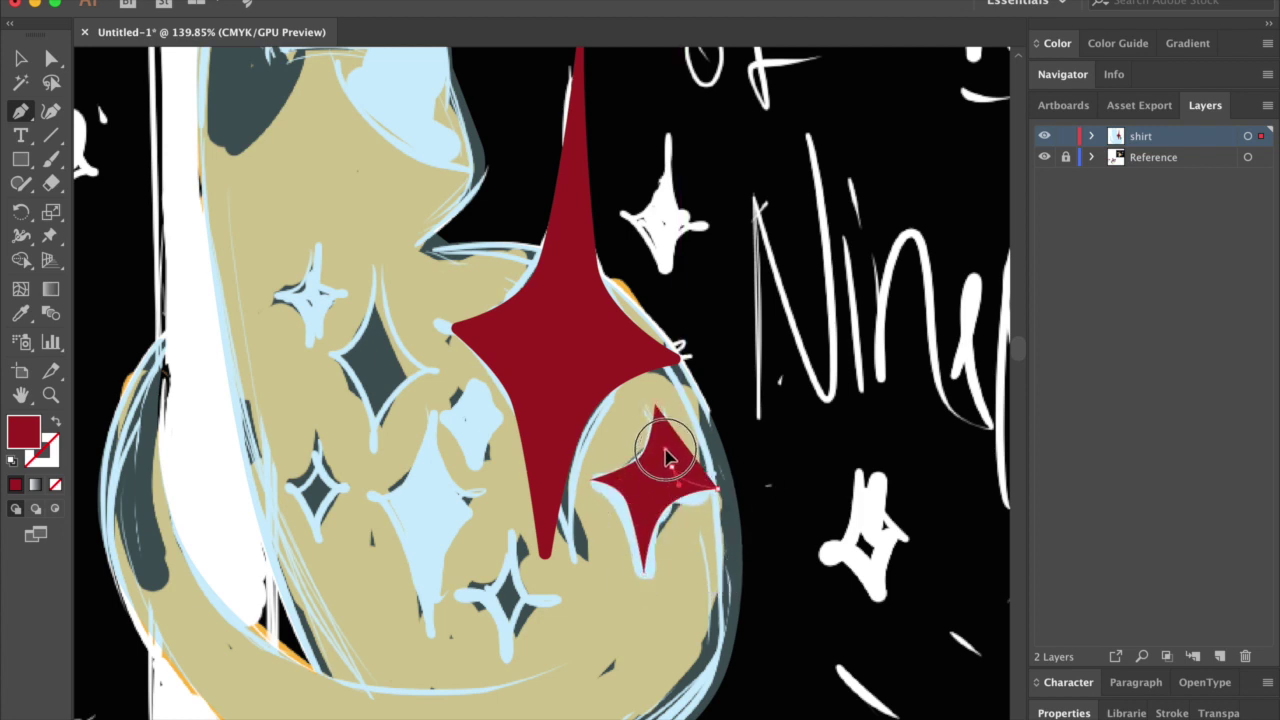
pyautogui.click(655, 393)
# - Adjust the small flank star's lower point and its lower inner curve
pyautogui.press('a')
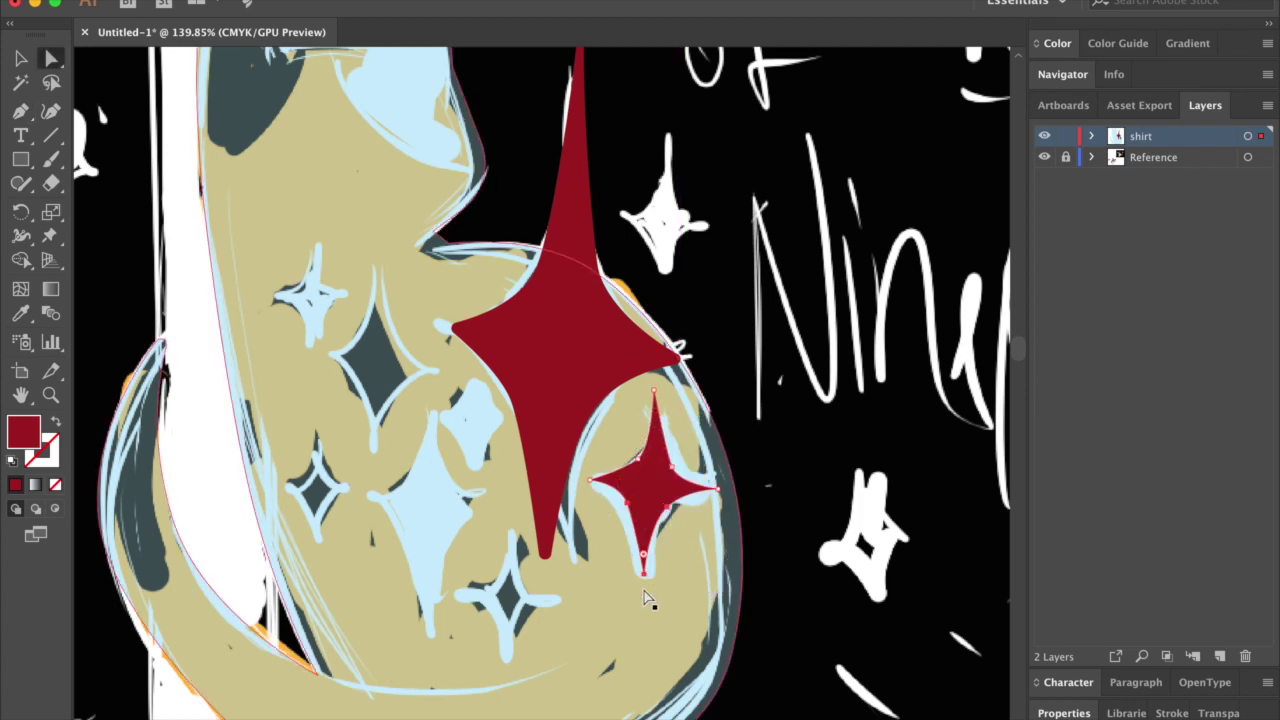
pyautogui.moveTo(646, 576); pyautogui.dragTo(650, 574)
pyautogui.moveTo(674, 475)
pyautogui.mouseDown()
pyautogui.moveTo(677, 462)
pyautogui.moveTo(712, 468)
pyautogui.moveTo(675, 500)
pyautogui.mouseUp()
pyautogui.click(700, 540)
pyautogui.scroll(-3, 834, 413)
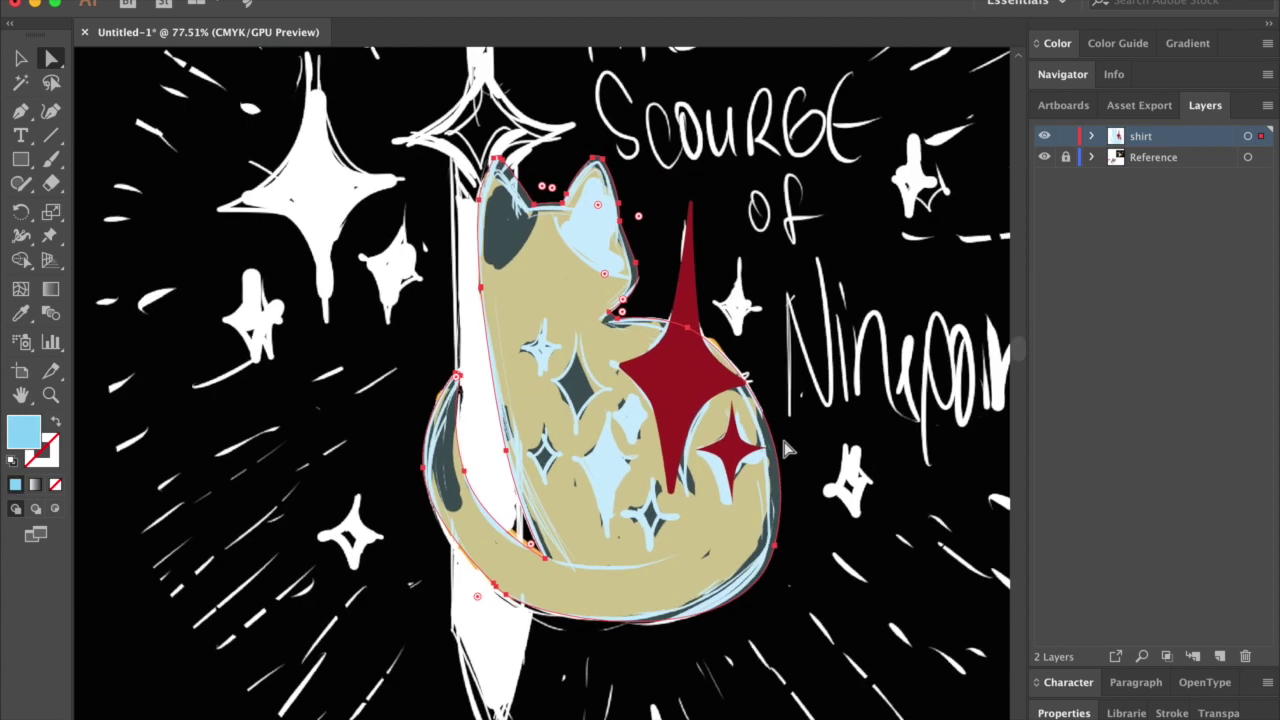
pyautogui.scroll(-3, 783, 450)
pyautogui.scroll(4, 770, 448)
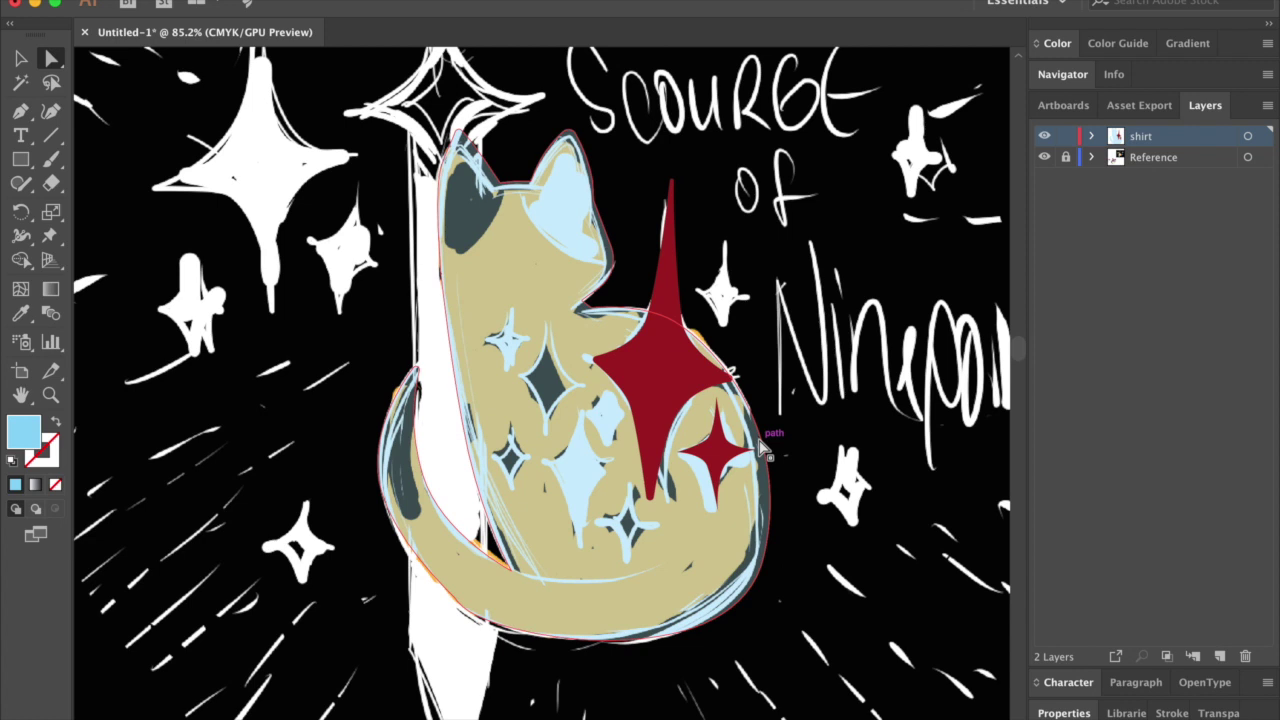
# - Draw a closed patch over the dark tip of the cat's tail, extending past its outline, in dark red
pyautogui.press('super+z')
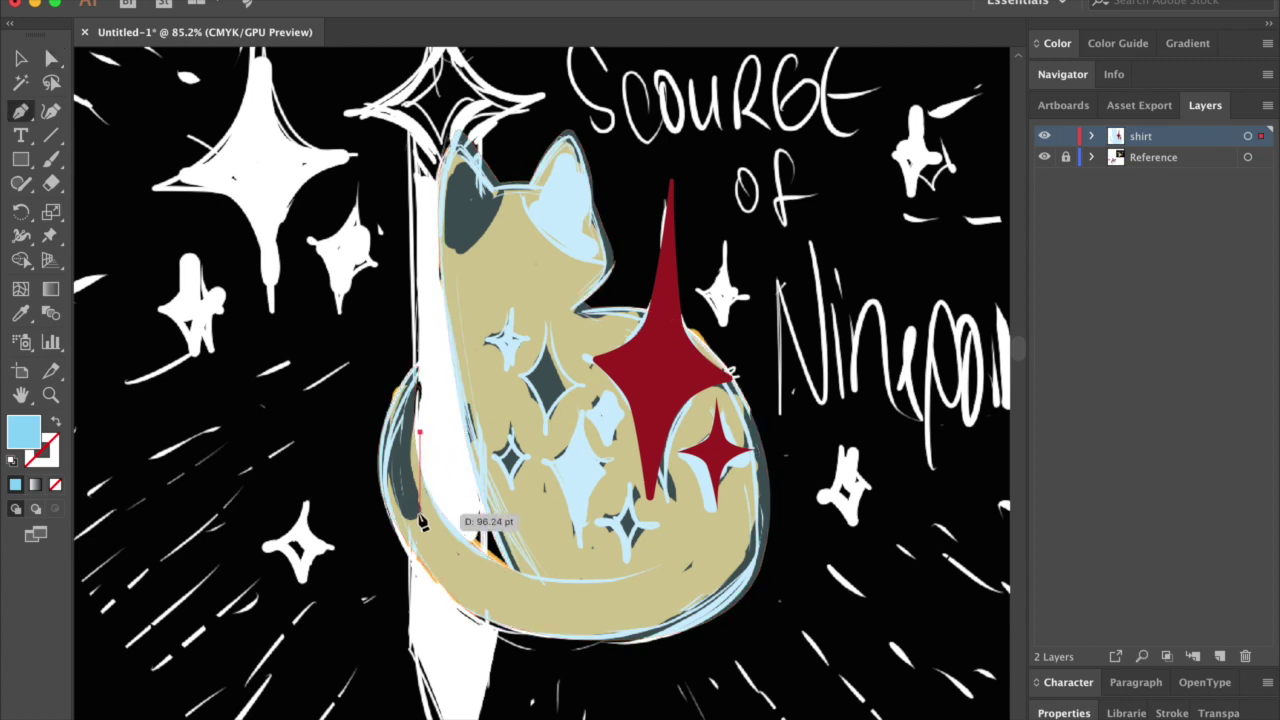
pyautogui.click(375, 520)
pyautogui.click(418, 342)
pyautogui.click(419, 432)
pyautogui.press('v')
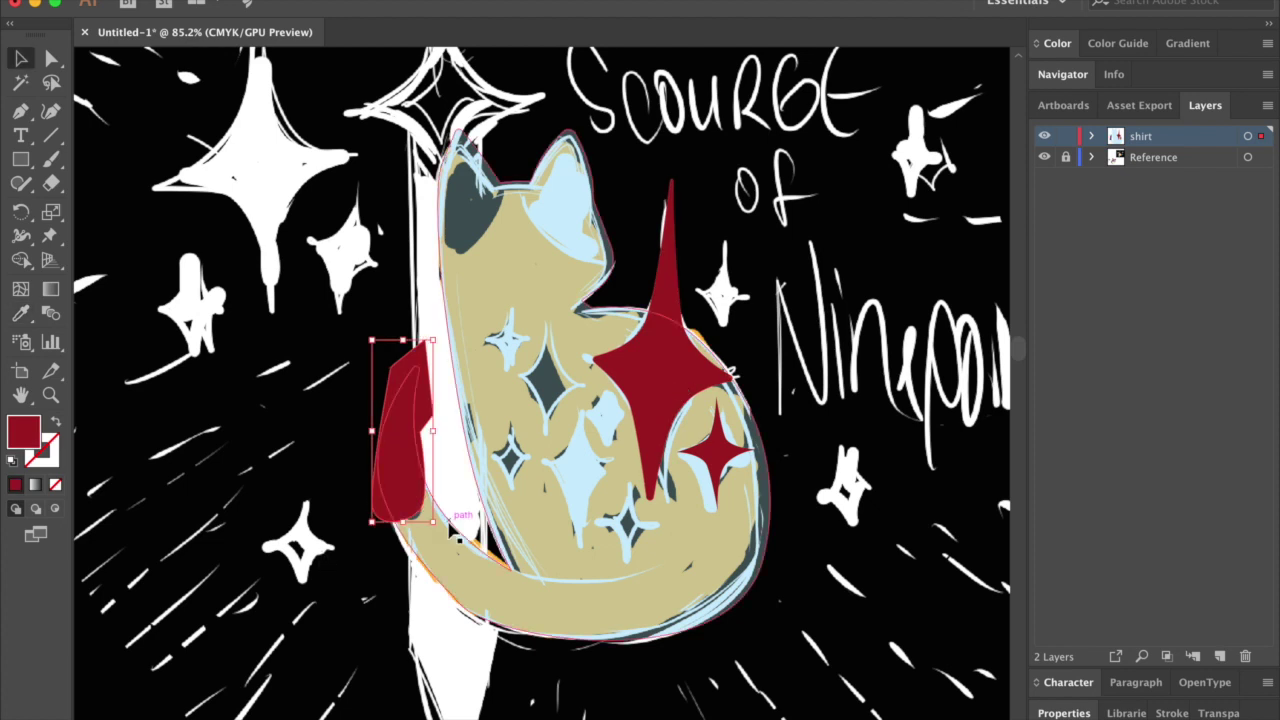
# - Bring a copy of the cat silhouette to the front and delete its head and body anchor points, leaving only the tail
pyautogui.click(452, 572)
pyautogui.press('shift+super+]')
pyautogui.press('p')
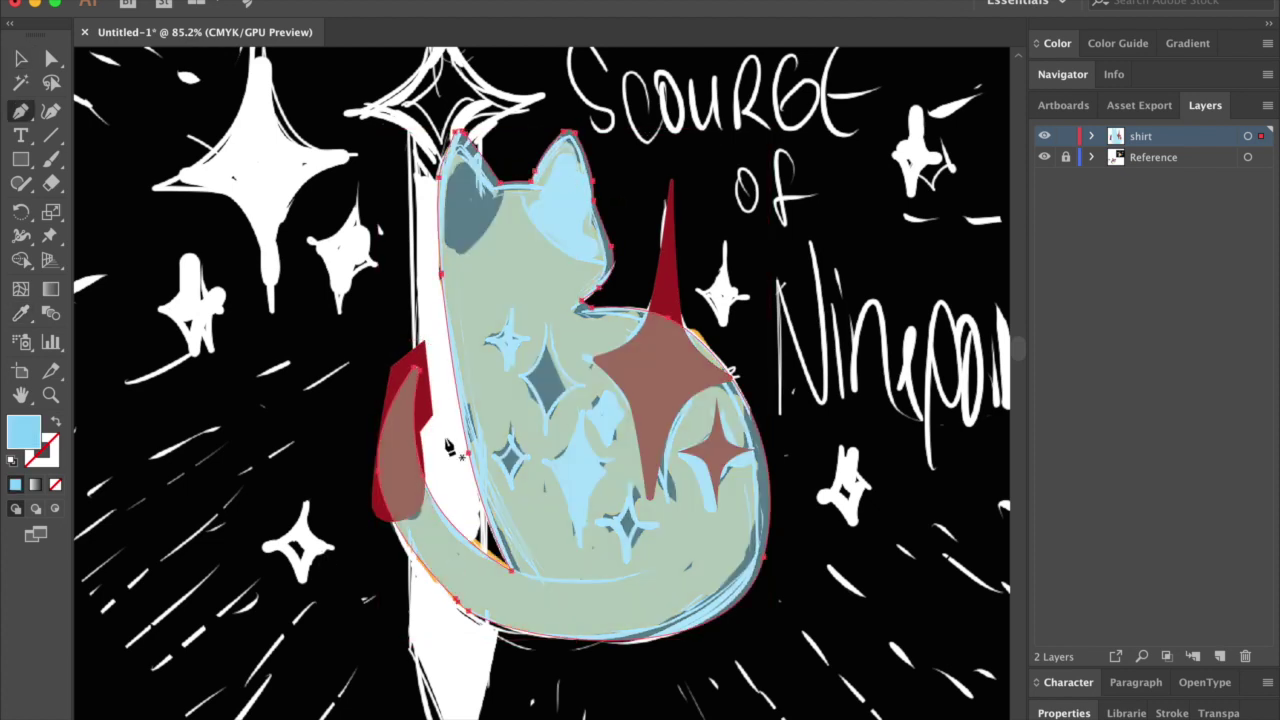
pyautogui.click(466, 130)
pyautogui.click(441, 270)
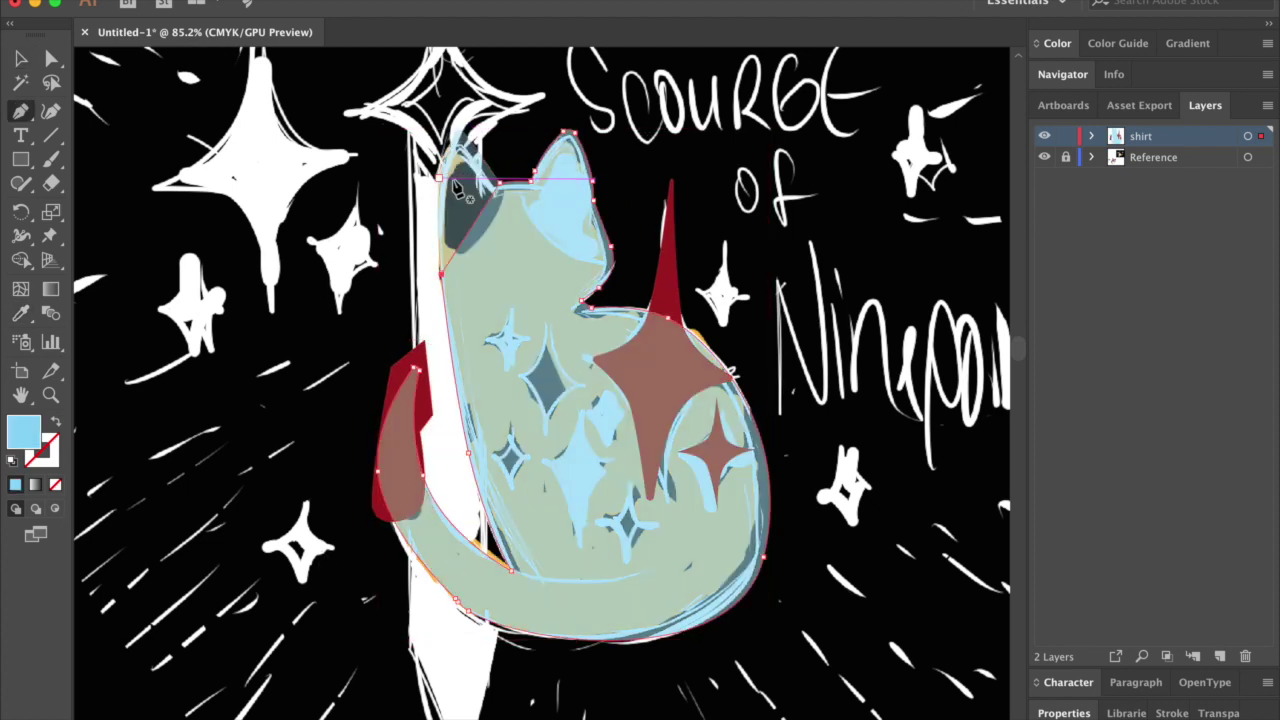
pyautogui.click(576, 133)
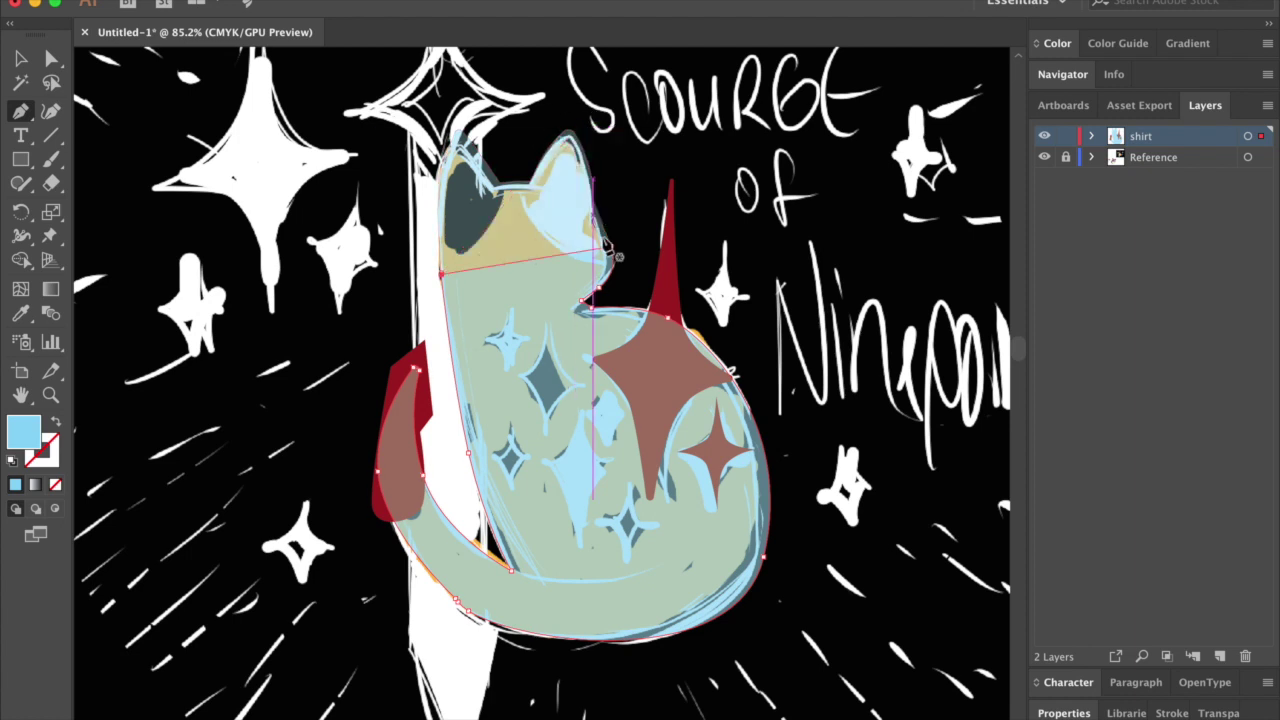
pyautogui.click(592, 307)
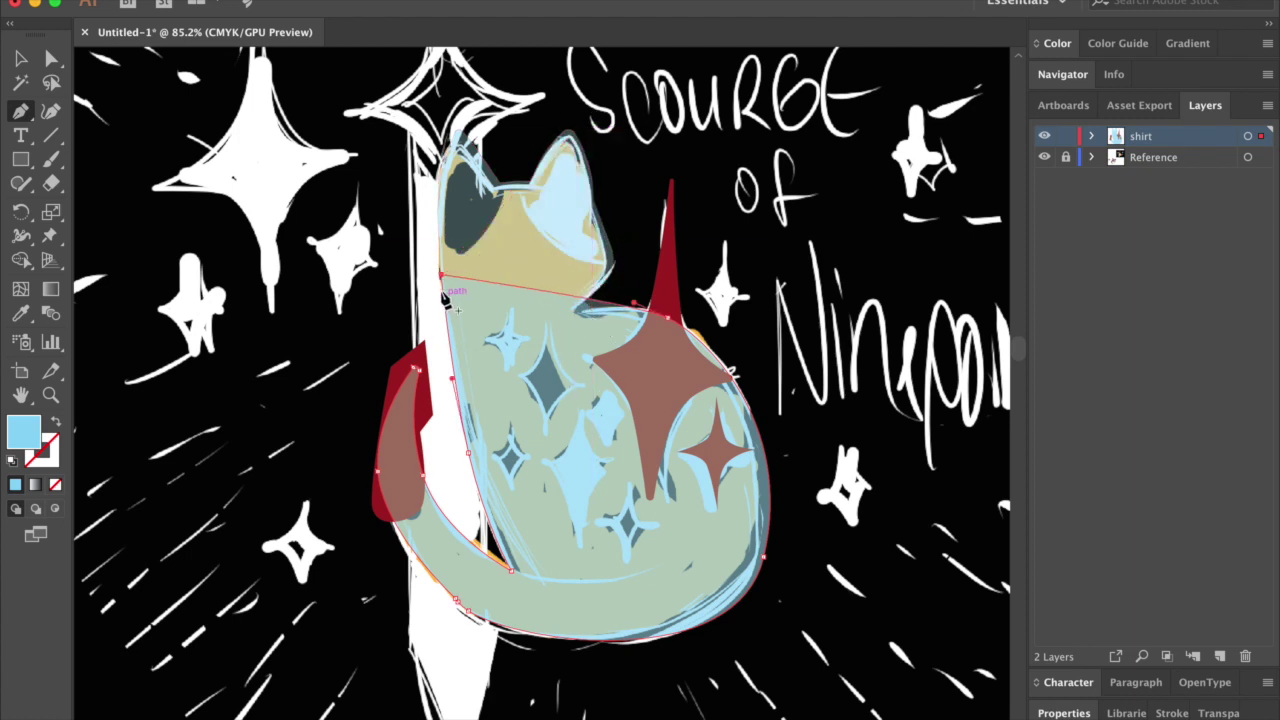
pyautogui.click(455, 572)
pyautogui.click(771, 557)
pyautogui.click(525, 645)
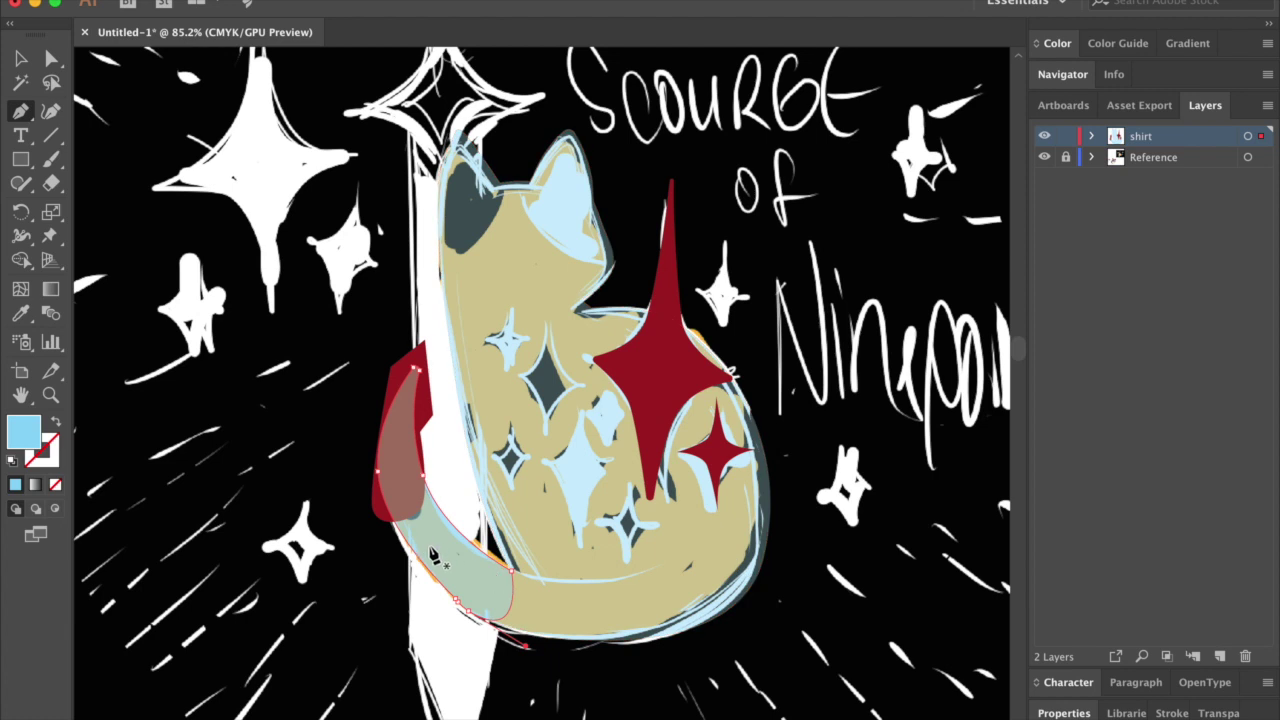
# - Clip the tail patch with the tail outline using a clipping mask and trim the mask's surplus anchor points
pyautogui.press('v')
pyautogui.keyDown('shift'); pyautogui.click(405, 470); pyautogui.keyUp('shift')
pyautogui.rightClick(417, 470)
pyautogui.click(457, 574)
pyautogui.click(357, 557)
pyautogui.press('p')
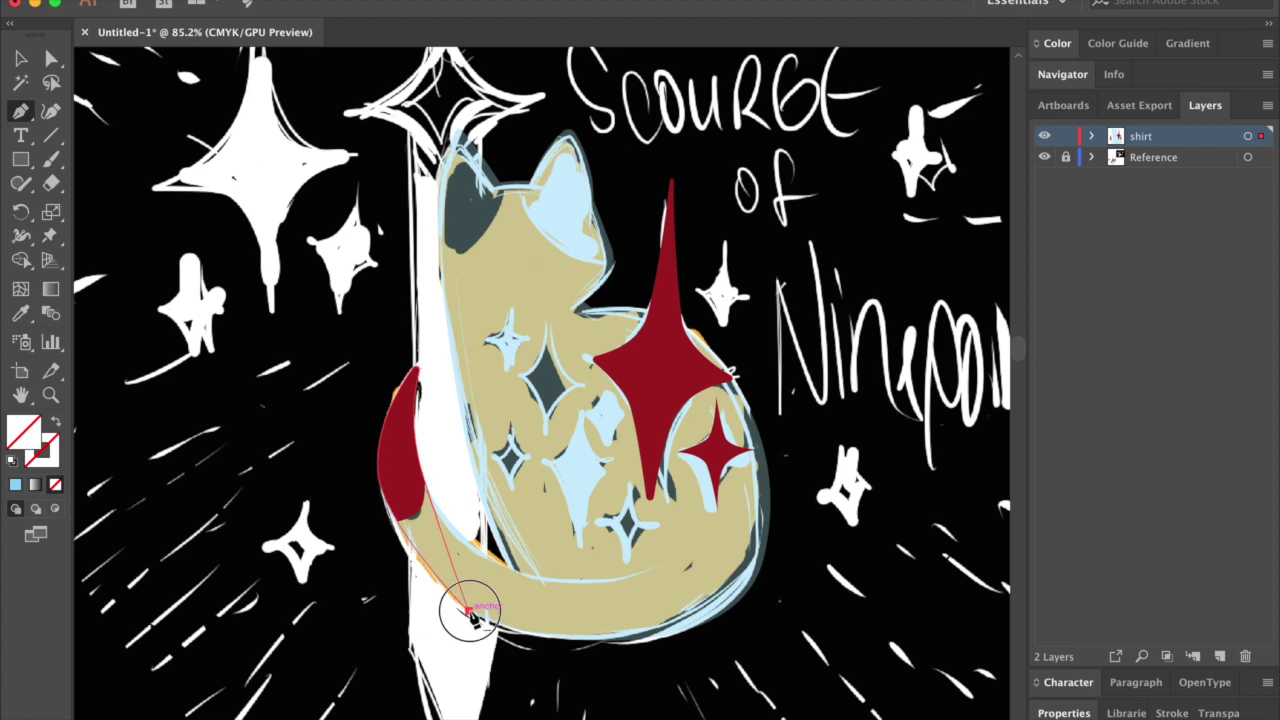
pyautogui.press('a')
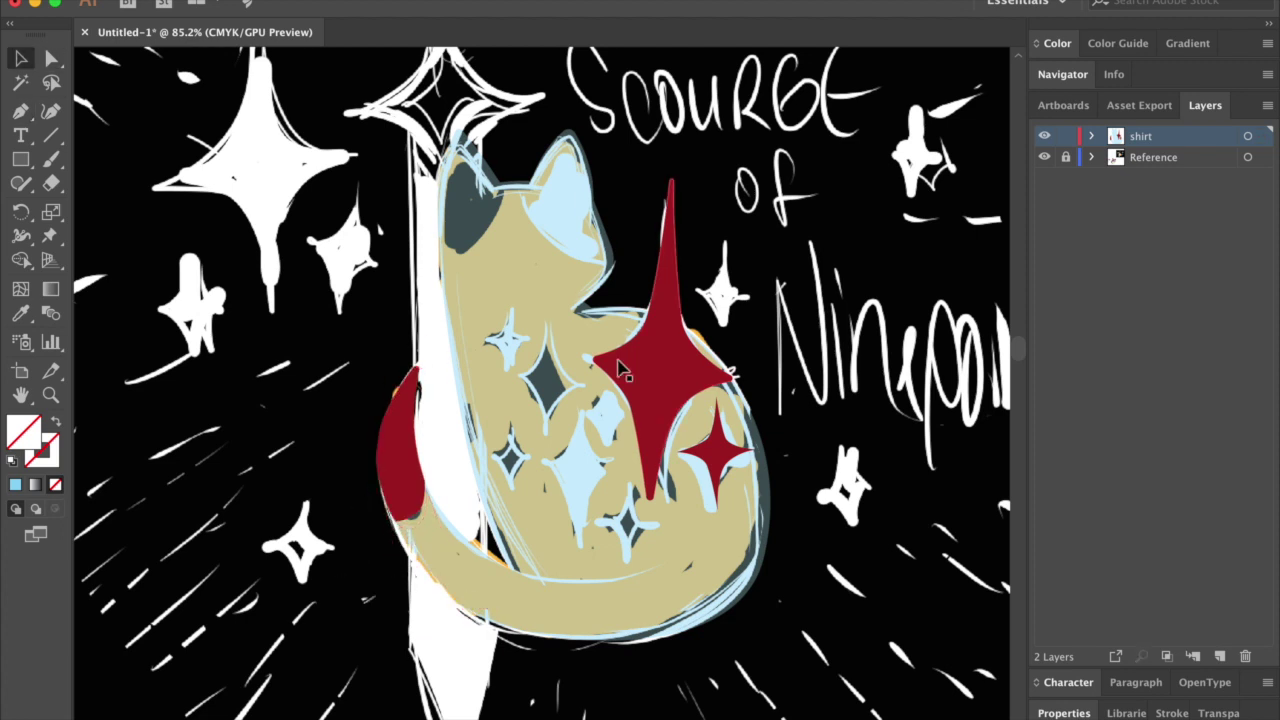
# - Recolor the tail-tip patch very dark brown
pyautogui.scroll(5, 620, 370)
pyautogui.scroll(-5, 580, 206)
pyautogui.click(400, 470)
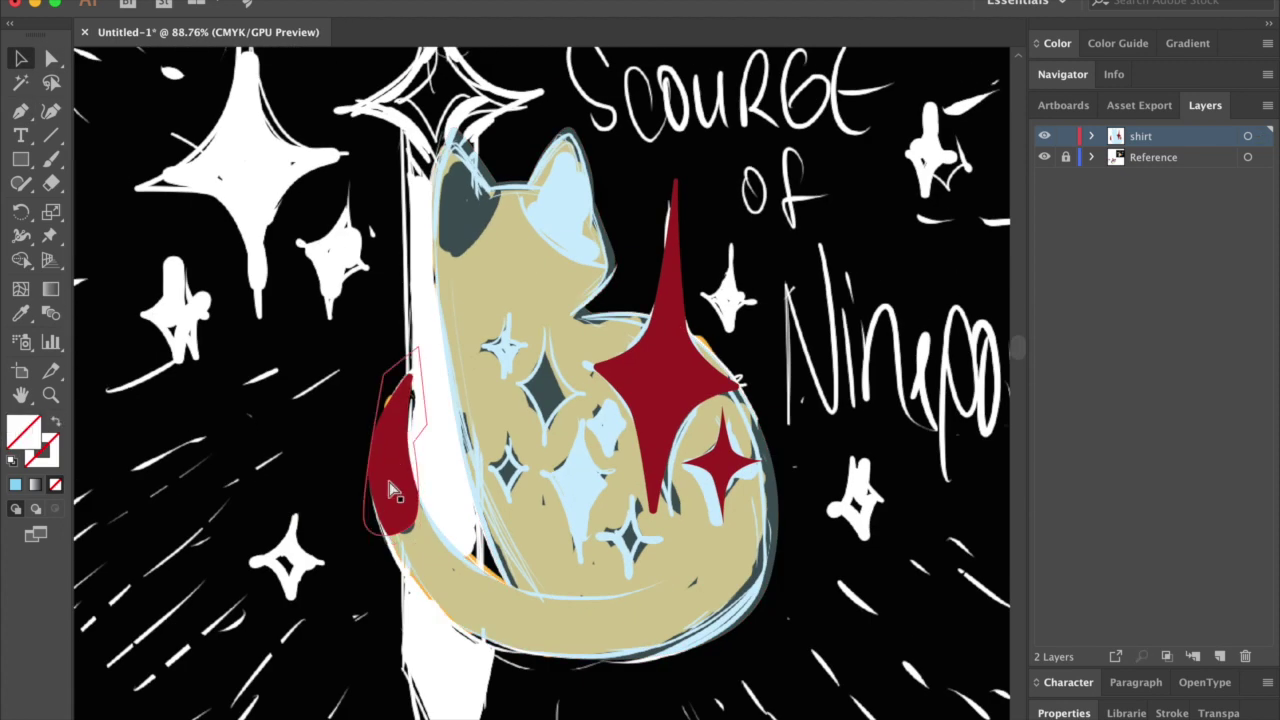
pyautogui.doubleClick(24, 432)
pyautogui.click(100, 368)
pyautogui.press('Return')
# - Recolor the cat silhouette orange
pyautogui.press('super+a')
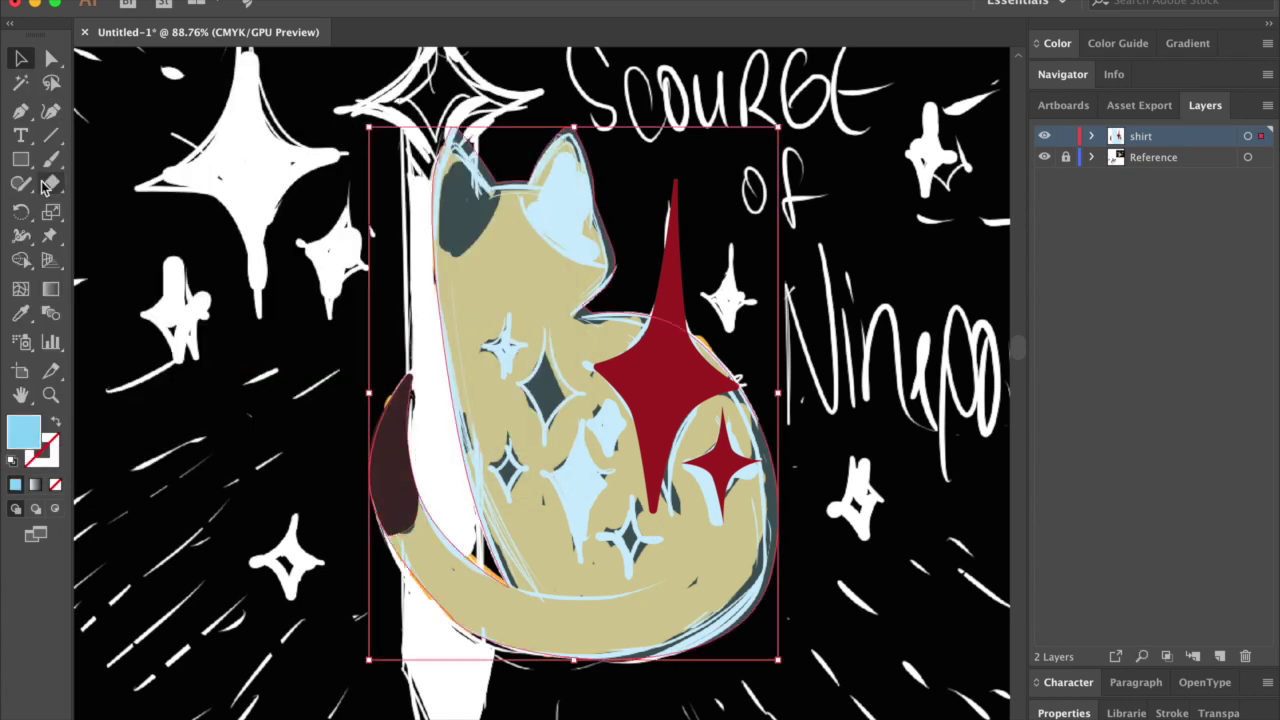
pyautogui.doubleClick(24, 432)
pyautogui.moveTo(297, 331); pyautogui.dragTo(297, 367)
pyautogui.click(205, 130)
pyautogui.click(490, 143)
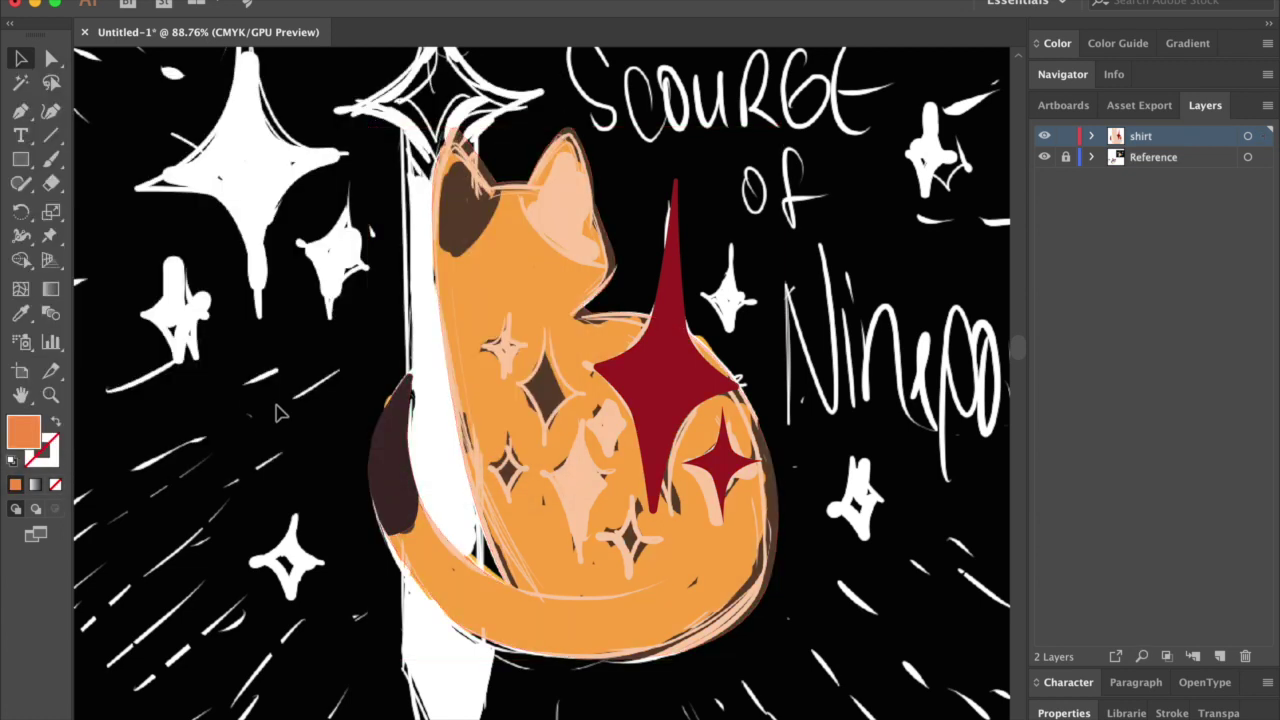
# - Refine the inner curve on the upper side of the small flank star
pyautogui.scroll(-5, 280, 410)
pyautogui.scroll(-1, 490, 362)
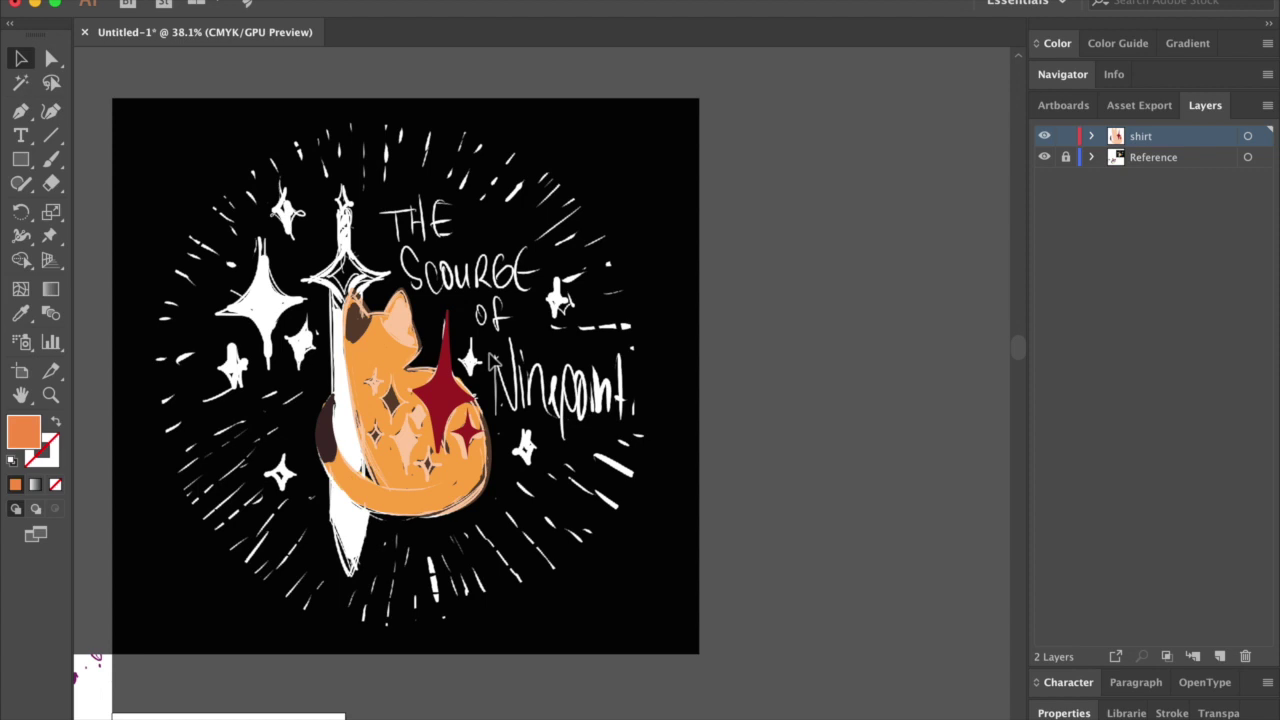
pyautogui.scroll(8, 440, 420)
pyautogui.press('a')
pyautogui.click(712, 333)
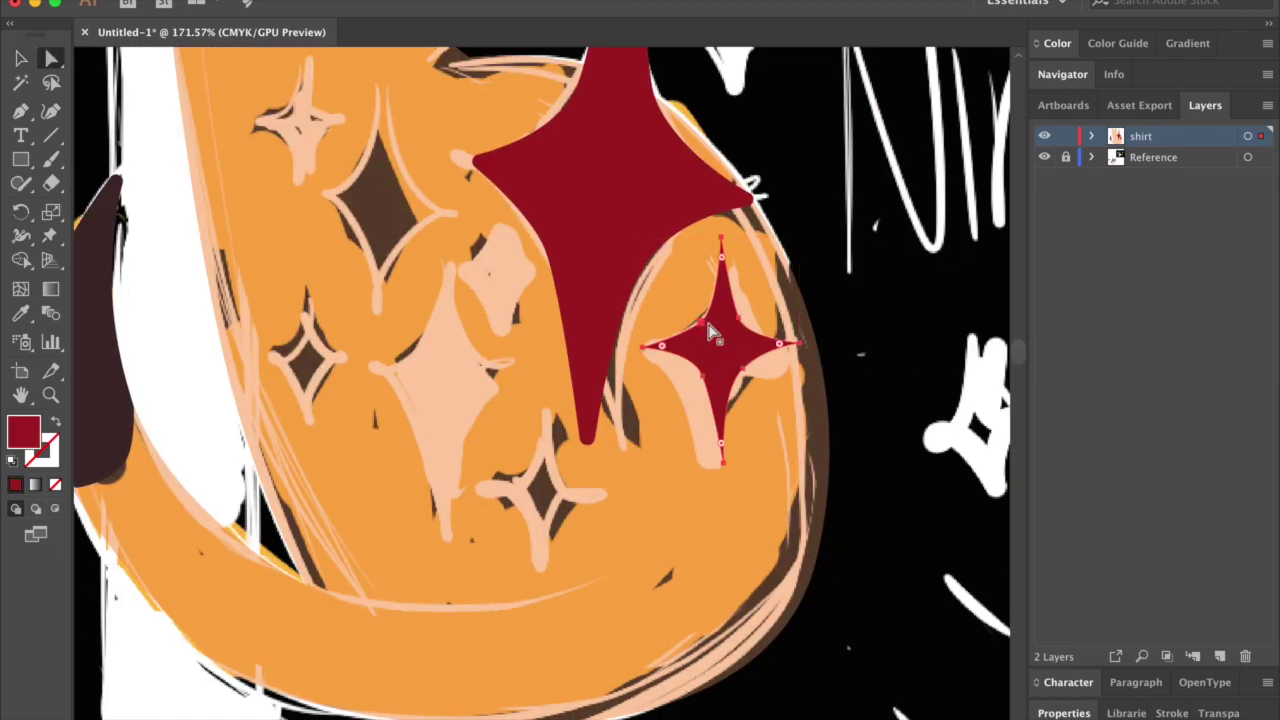
pyautogui.click(690, 332)
pyautogui.moveTo(690, 332); pyautogui.dragTo(736, 318)
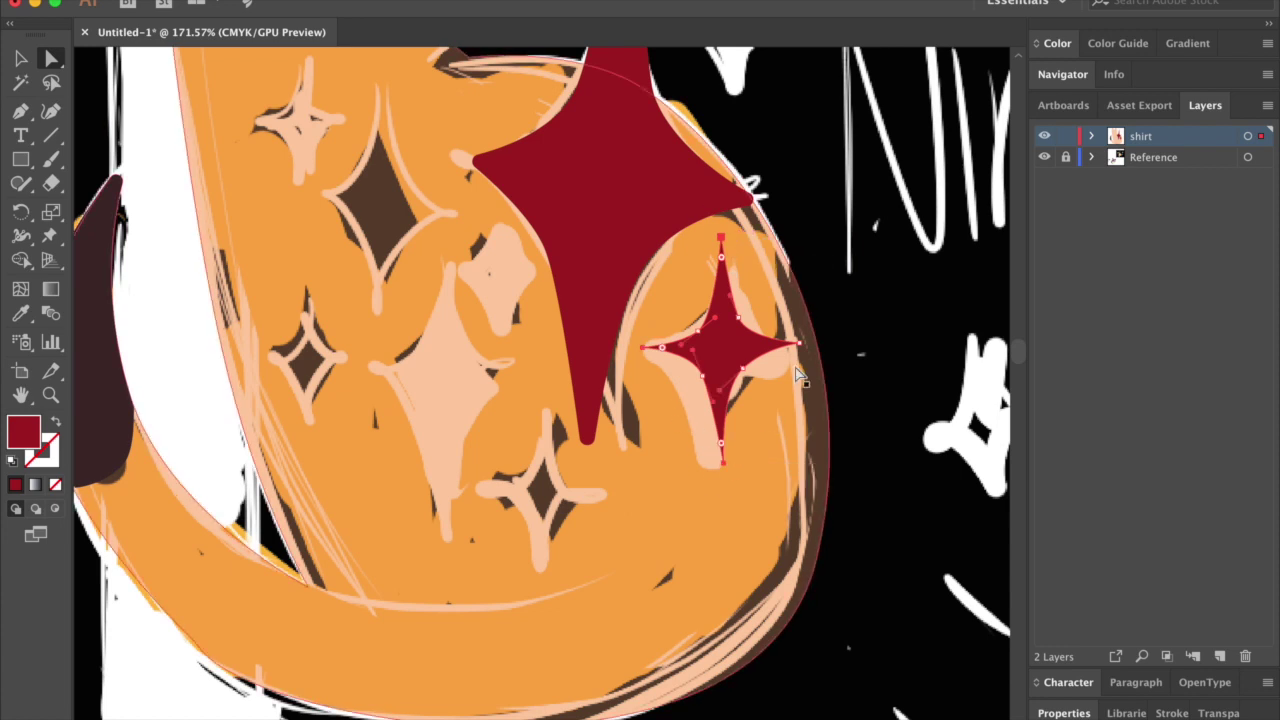
pyautogui.press('v')
pyautogui.click(757, 460)
# - Duplicate the small star over the remaining sketched stars on the cat's body, sizing and aligning each copy
pyautogui.scroll(-3, 757, 460)
pyautogui.scroll(-3, 757, 460)
pyautogui.moveTo(735, 395); pyautogui.dragTo(571, 520)
pyautogui.moveTo(600, 427)
pyautogui.mouseDown()
pyautogui.moveTo(615, 425)
pyautogui.moveTo(594, 423)
pyautogui.mouseUp()
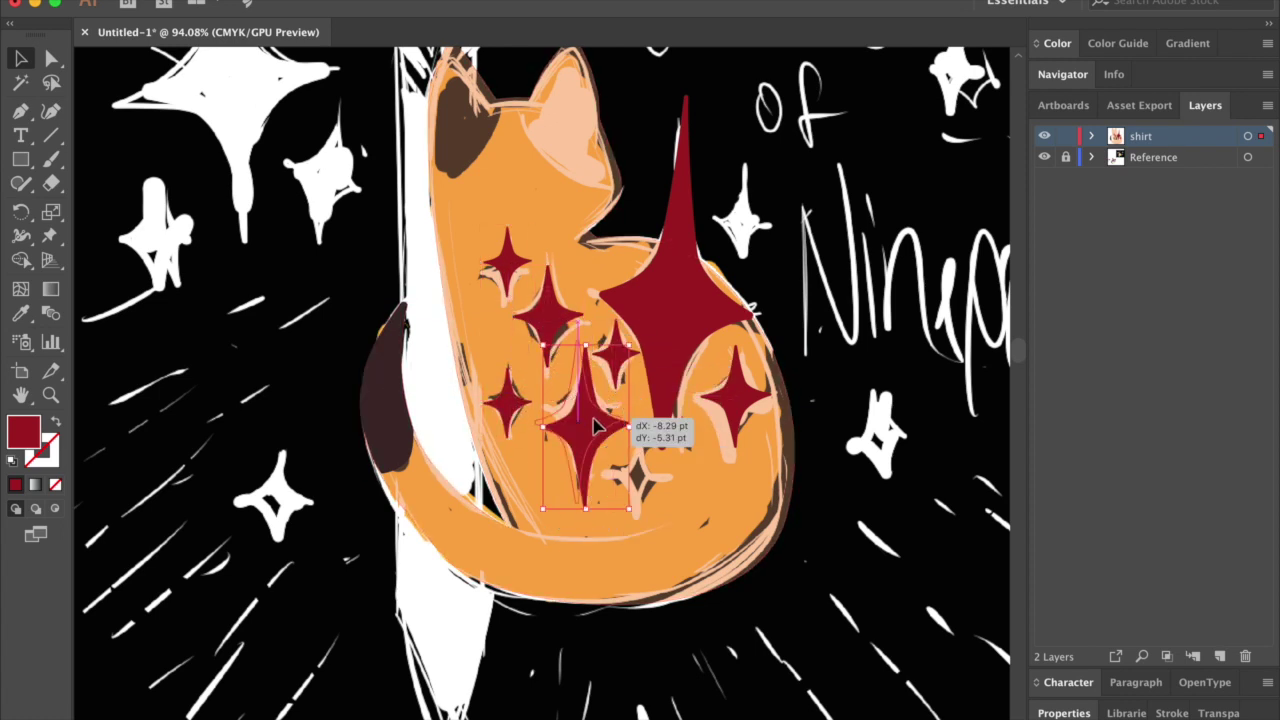
pyautogui.moveTo(610, 360); pyautogui.dragTo(618, 444)
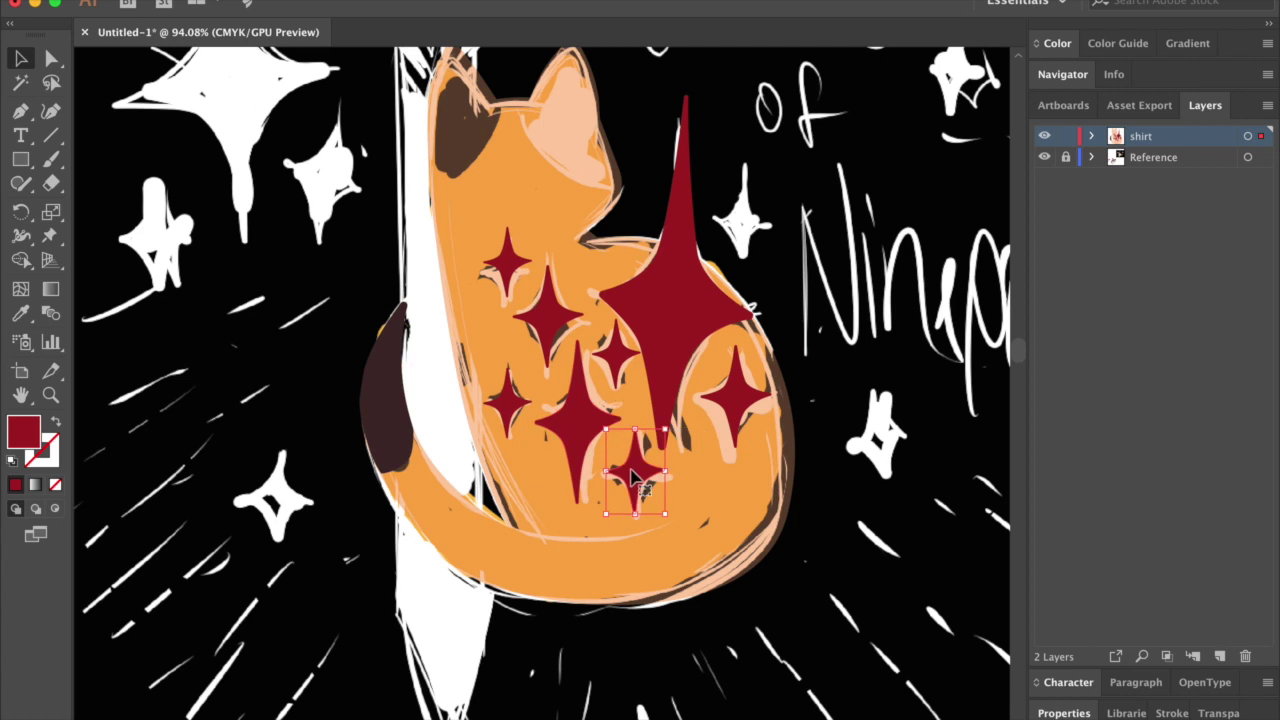
pyautogui.press('super+0')
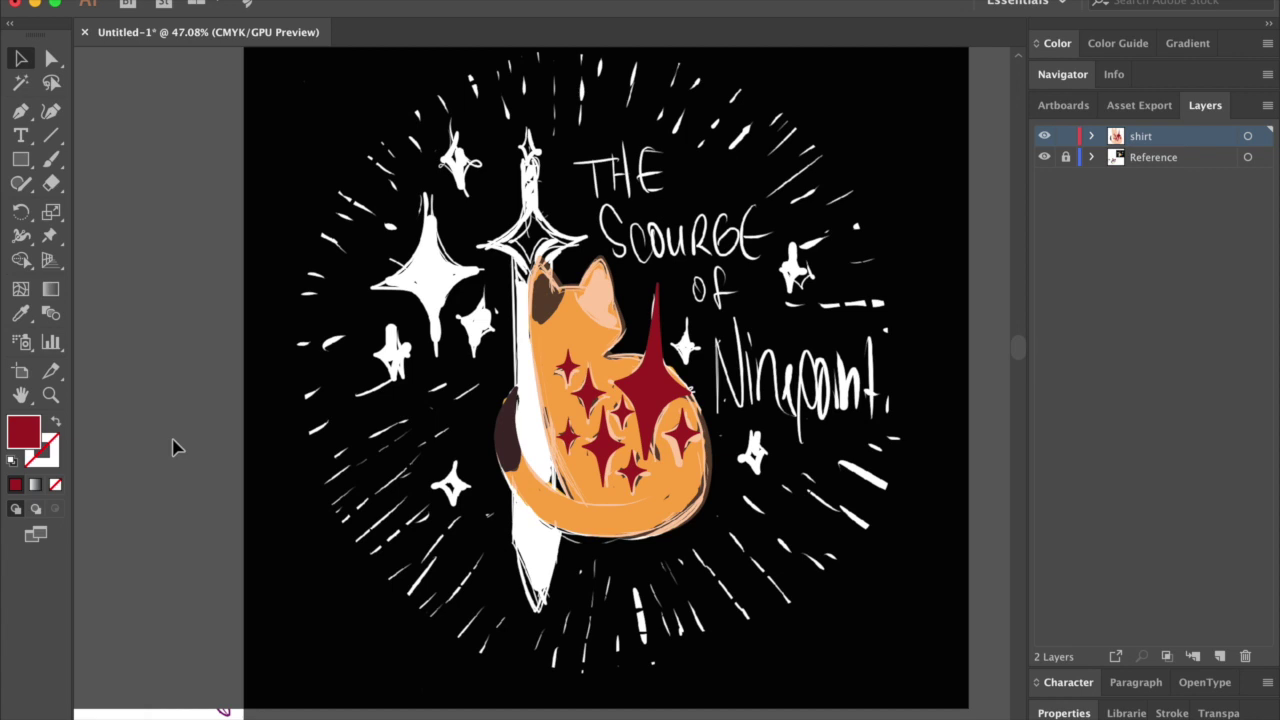
# - Place copies of the red star over the sketched background stars around the cat and beside the lettering
pyautogui.moveTo(531, 414); pyautogui.dragTo(388, 241)
pyautogui.moveTo(388, 241); pyautogui.dragTo(826, 438)
pyautogui.scroll(5, 620, 347)
pyautogui.hscroll(4, 620, 347)
pyautogui.moveTo(620, 392); pyautogui.dragTo(792, 272)
pyautogui.scroll(3, 792, 272)
# - Cover the sketched stars beside the sword with red star copies and align the large one with its sketch
pyautogui.hscroll(-4, 792, 272)
pyautogui.click(280, 485)
pyautogui.moveTo(280, 485); pyautogui.dragTo(337, 286)
pyautogui.scroll(1, 337, 286)
pyautogui.moveTo(300, 330); pyautogui.dragTo(234, 451)
pyautogui.moveTo(317, 352); pyautogui.dragTo(356, 386)
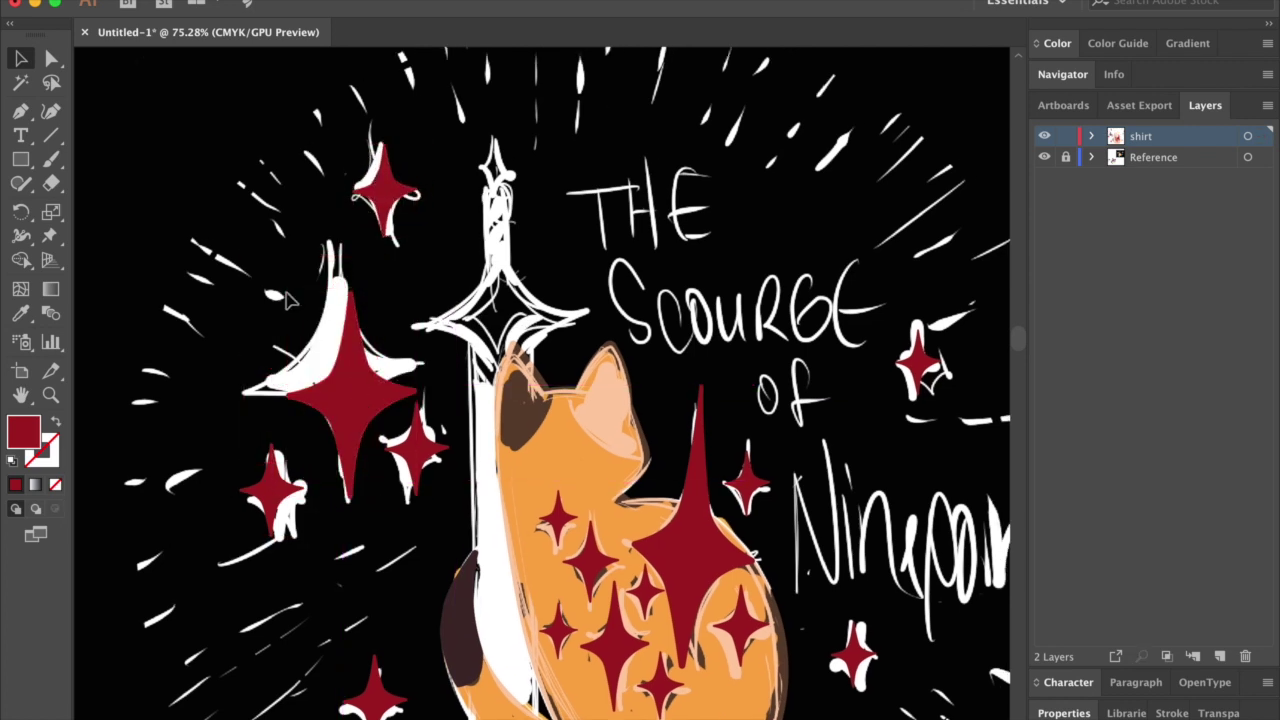
pyautogui.moveTo(290, 300); pyautogui.dragTo(255, 245)
pyautogui.scroll(-3, 186, 323)
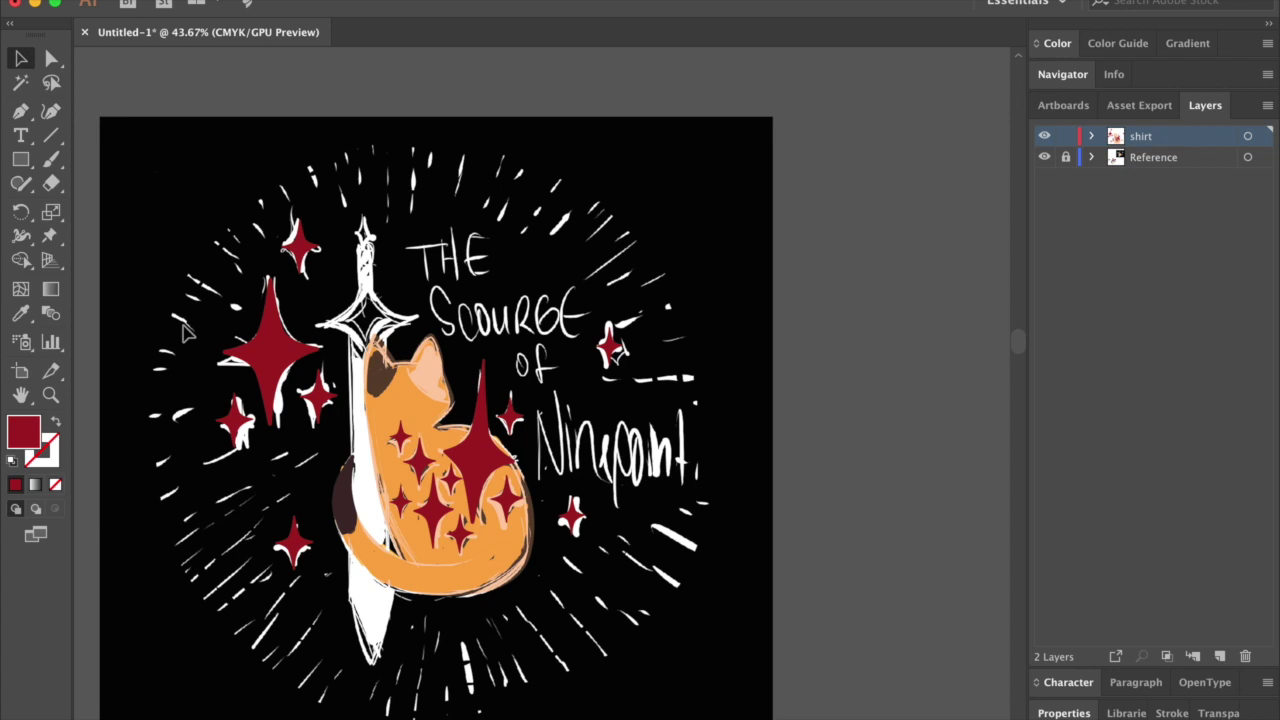
# - Draw a closed dark red patch over the cat's dark ear beside the sword, extending past the head outline
pyautogui.scroll(5, 400, 360)
pyautogui.press('p')
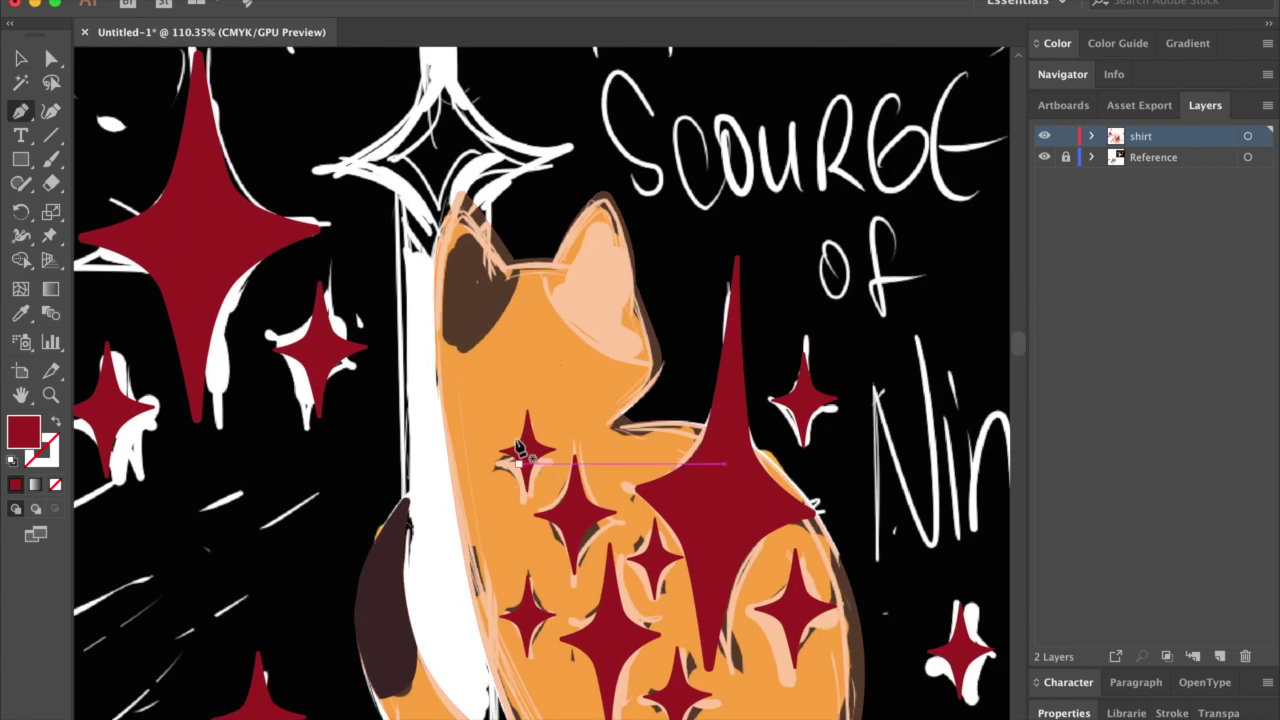
pyautogui.click(524, 247)
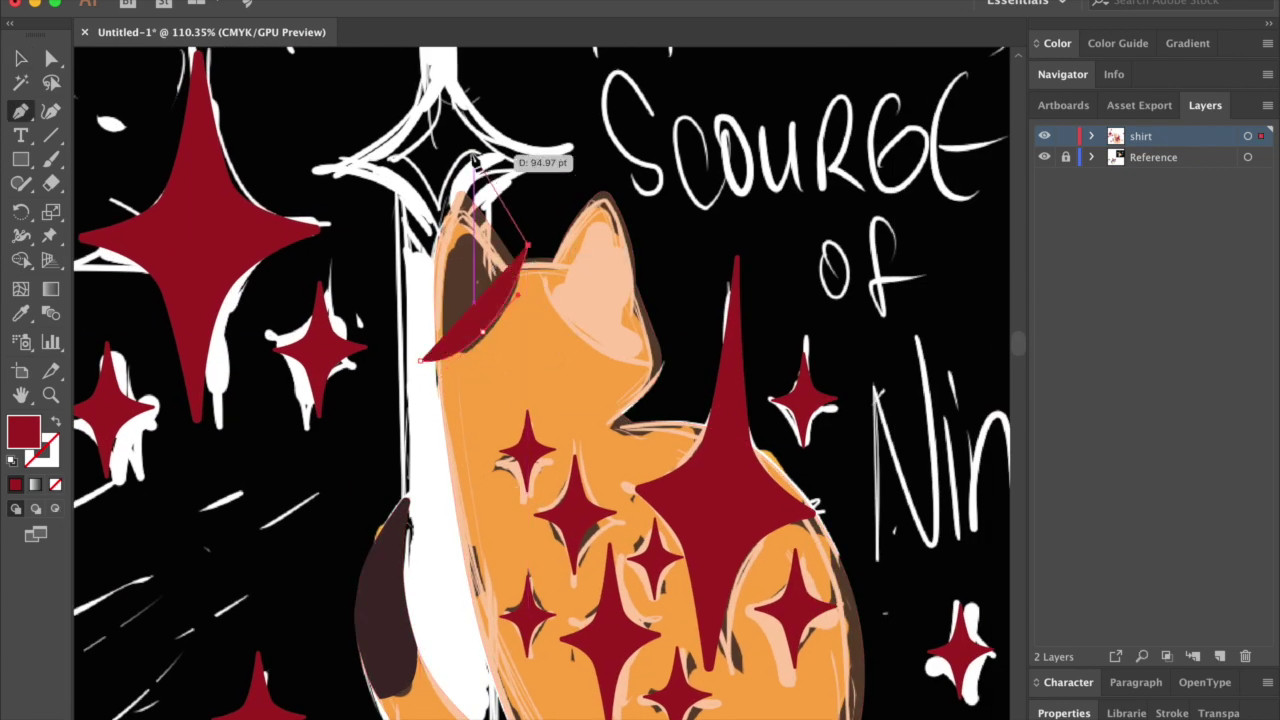
pyautogui.click(463, 155)
pyautogui.click(410, 245)
pyautogui.click(420, 360)
# - Place a copy of the cat's body shape in front of the ear patch and stars
pyautogui.press('v')
pyautogui.click(487, 408)
pyautogui.press('super+shift+bracketright')
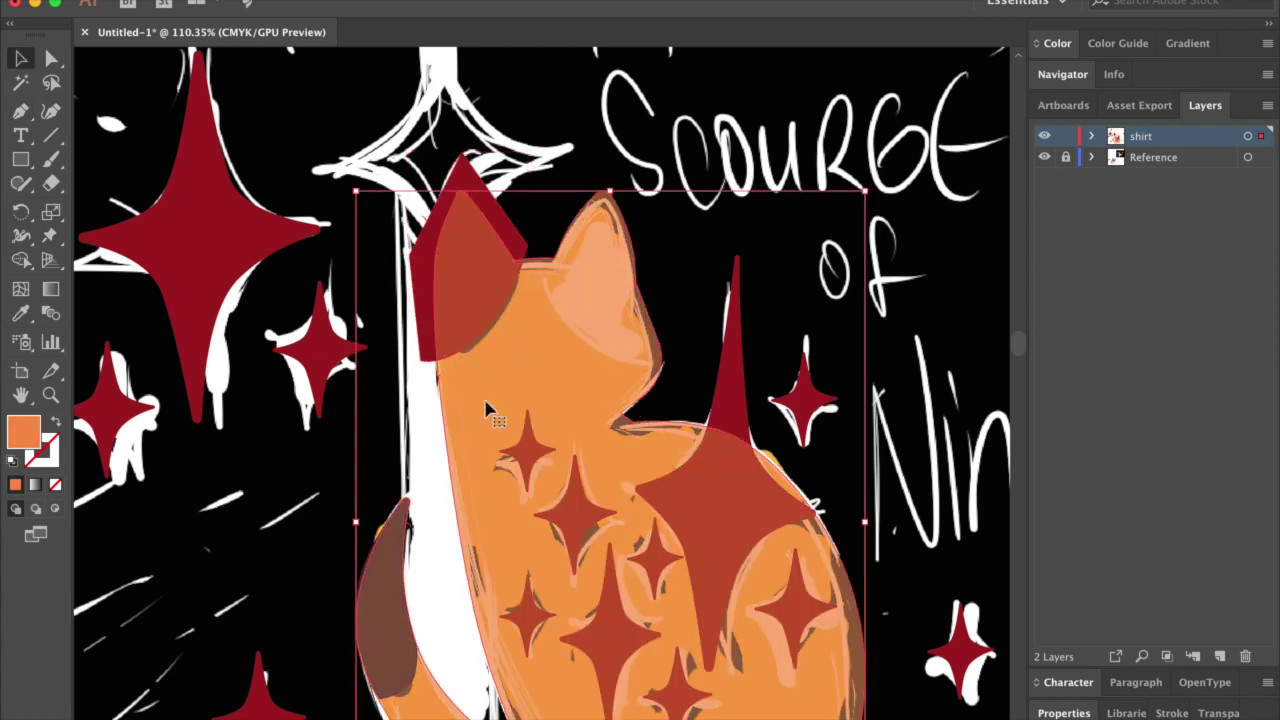
pyautogui.scroll(-3, 487, 408)
pyautogui.rightClick(478, 362)
pyautogui.press('Escape')
# - Remove anchor points from the body copy until only the outline around the ear beside the sword remains
pyautogui.press('p')
pyautogui.click(380, 368)
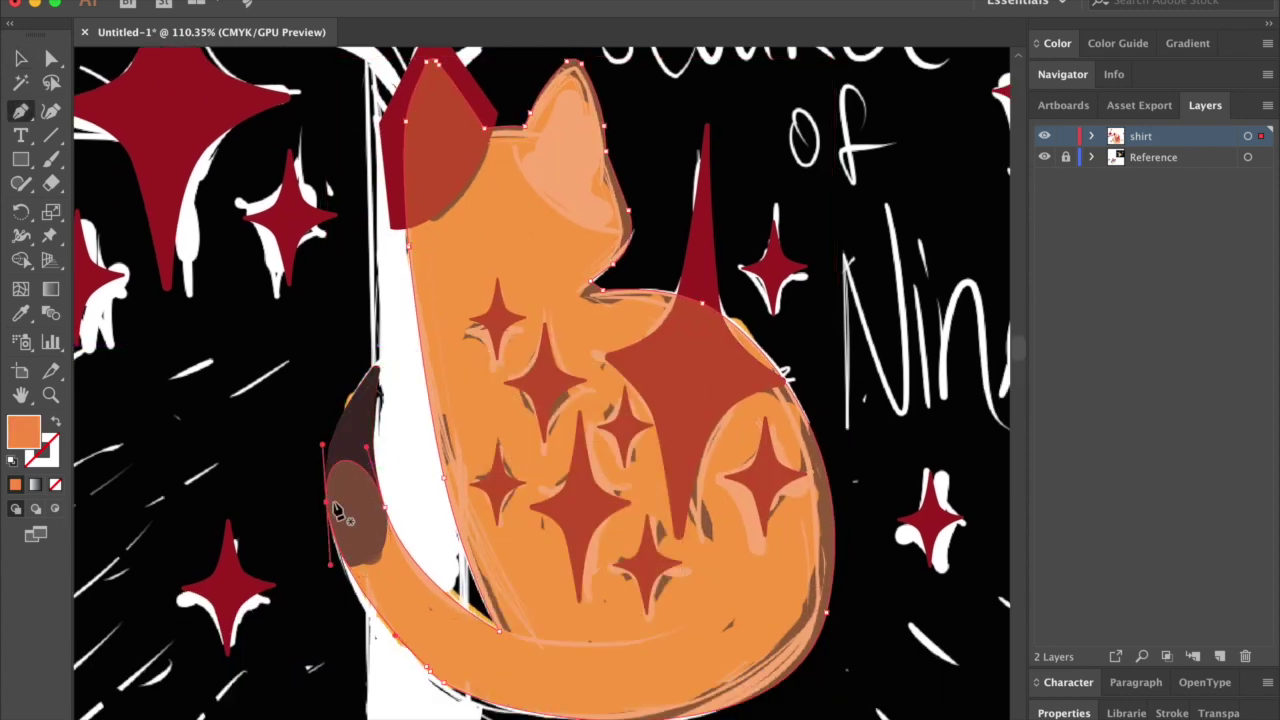
pyautogui.click(357, 491)
pyautogui.moveTo(437, 683)
pyautogui.mouseDown()
pyautogui.moveTo(457, 651)
pyautogui.moveTo(474, 657)
pyautogui.moveTo(446, 683)
pyautogui.mouseUp()
pyautogui.press('super+z')
pyautogui.press('super+z')
pyautogui.press('super+z')
pyautogui.press('super+z')
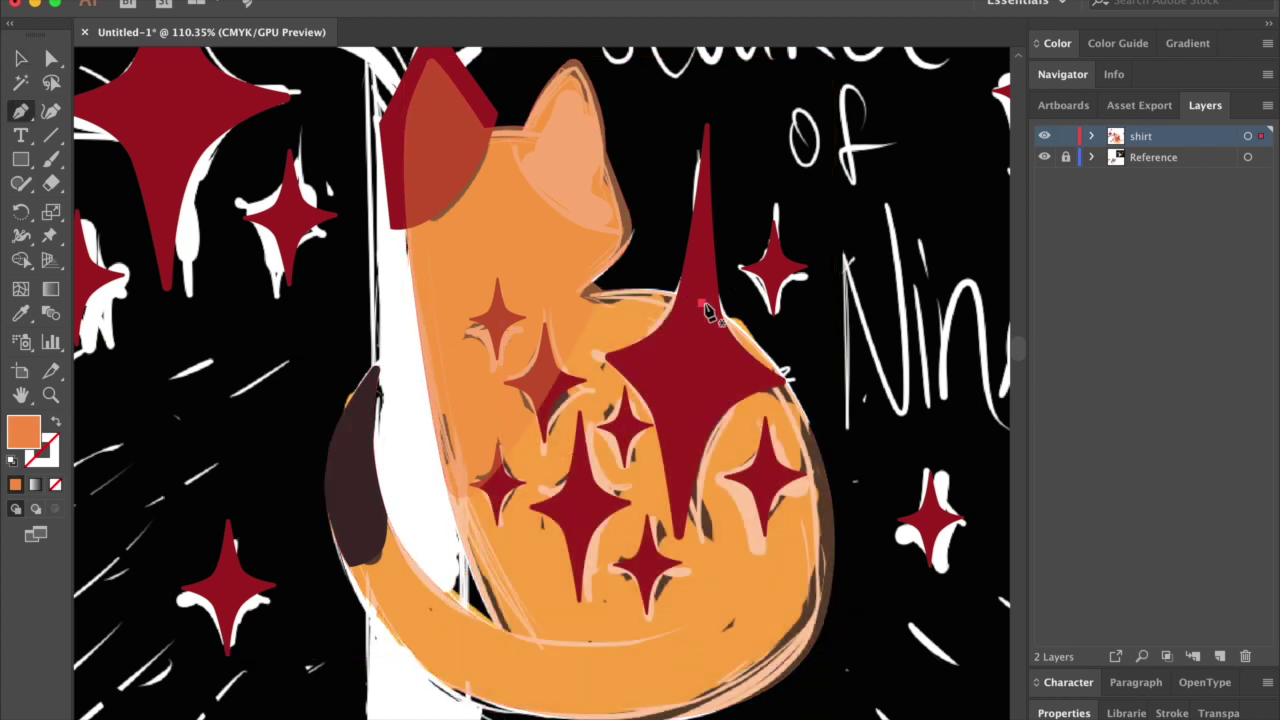
pyautogui.press('super+z')
pyautogui.click(613, 265)
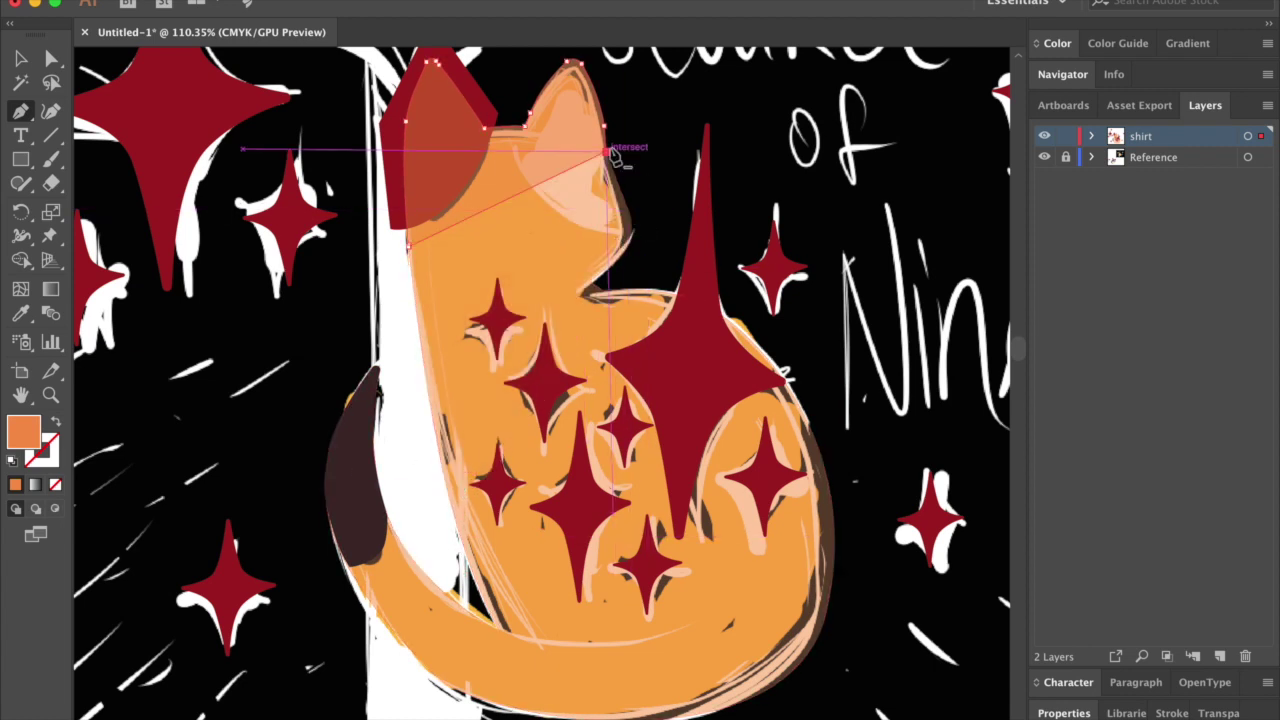
pyautogui.click(566, 68)
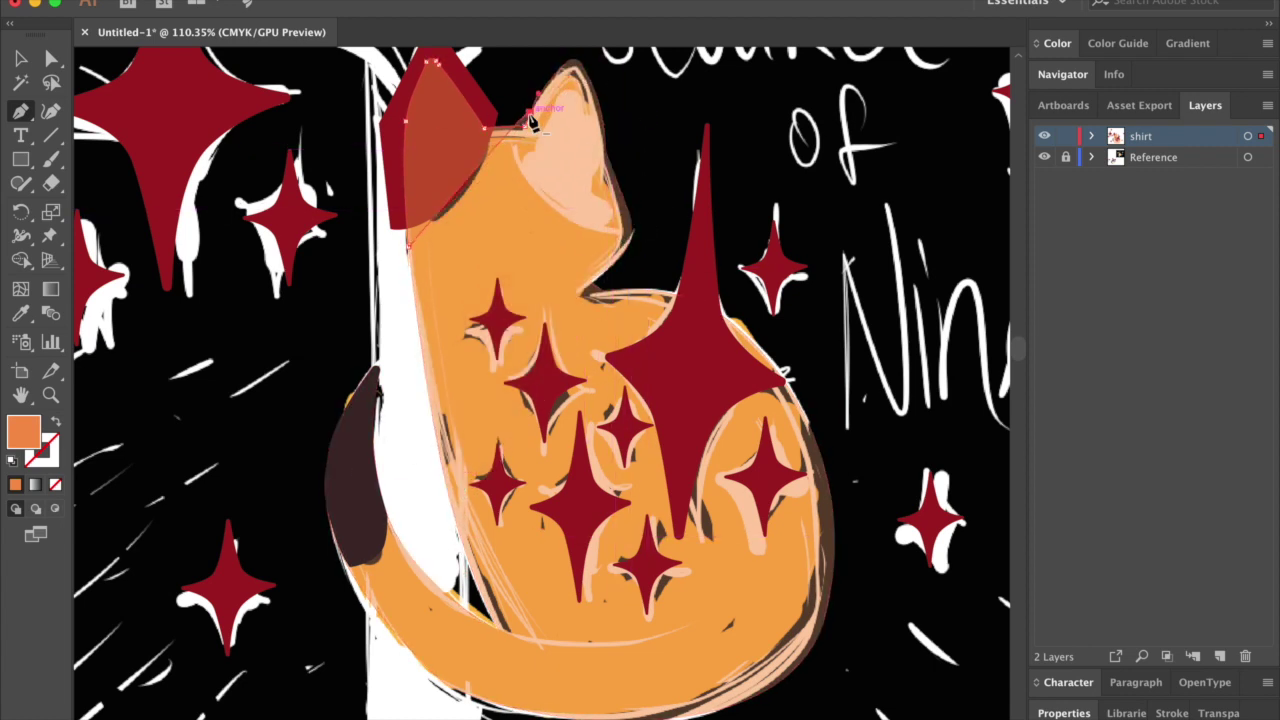
pyautogui.press('super')
pyautogui.scroll(3, 543, 172)
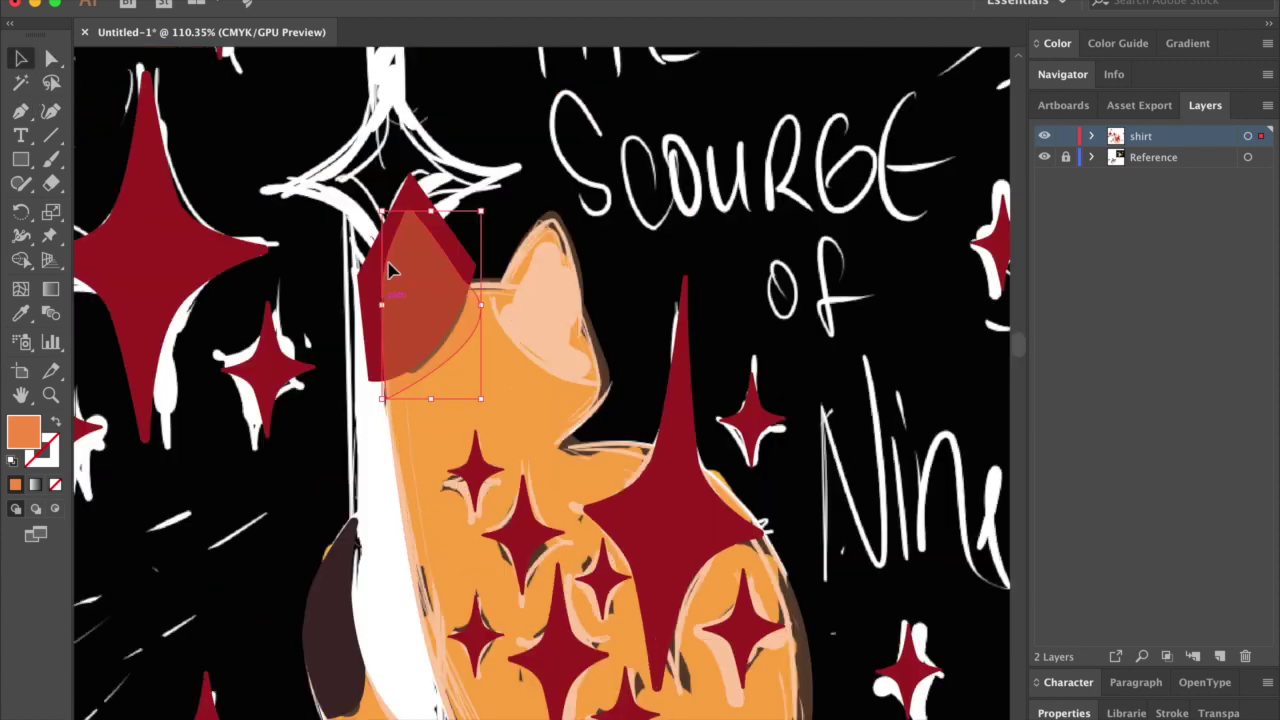
# - Clip the dark red patch to the ear outline beside the sword with a clipping mask
pyautogui.press('v')
pyautogui.keyDown('shift'); pyautogui.click(385, 285); pyautogui.keyUp('shift')
pyautogui.rightClick(397, 290)
pyautogui.click(478, 482)
pyautogui.scroll(-2, 497, 526)
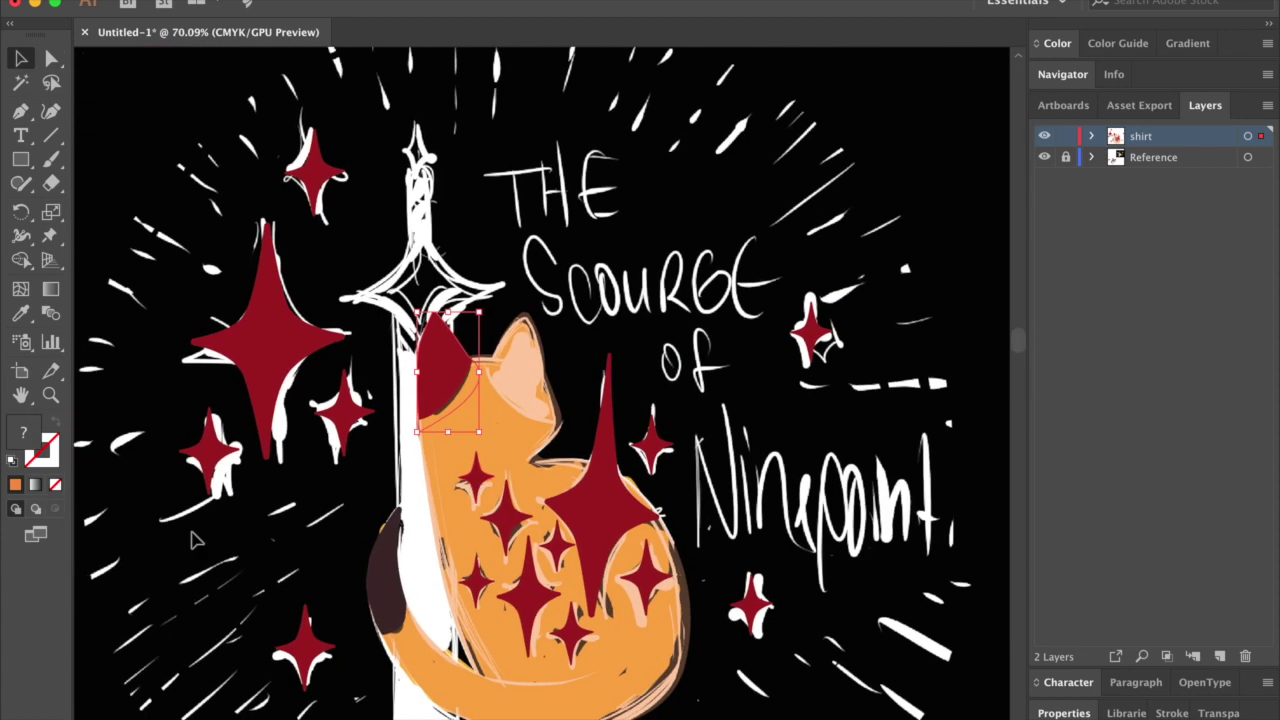
# - Draw a closed patch over the cat's light ear, extending past the head, and give it the first ear patch's dark red fill
pyautogui.scroll(3, 453, 373)
pyautogui.press('p')
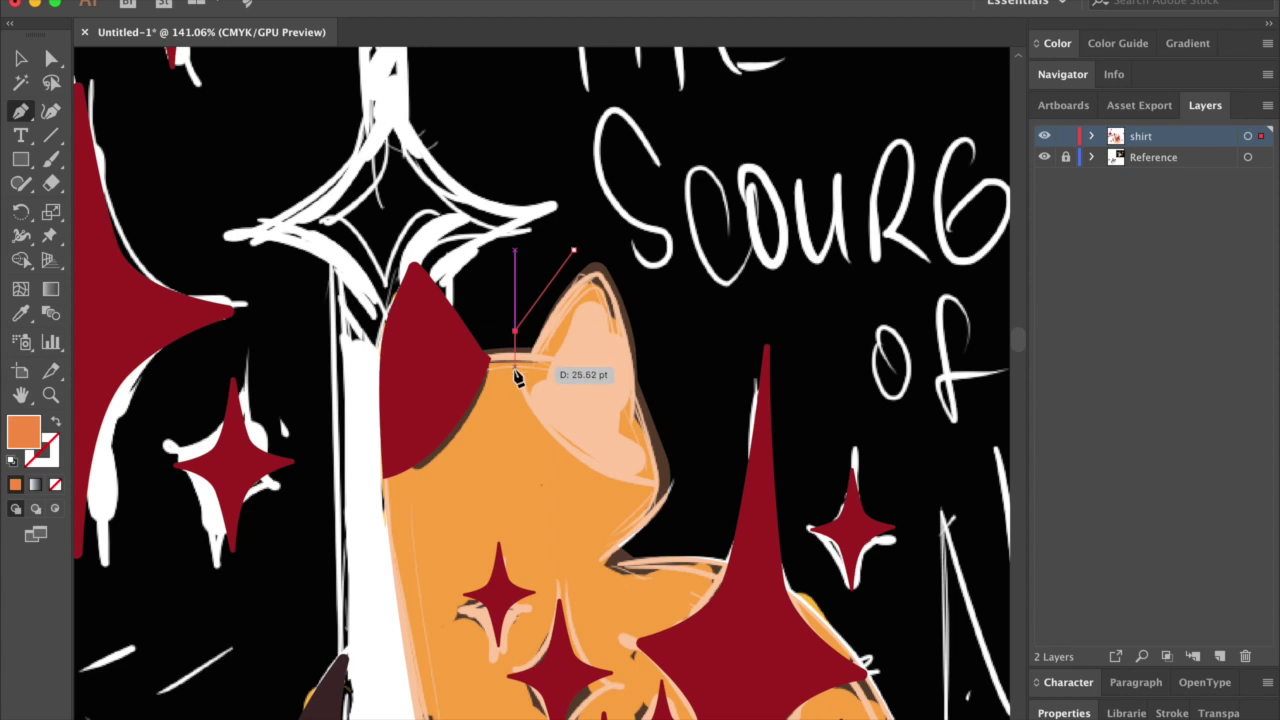
pyautogui.click(560, 450)
pyautogui.moveTo(692, 494); pyautogui.dragTo(694, 500)
pyautogui.click(612, 236)
pyautogui.moveTo(573, 249); pyautogui.dragTo(597, 252)
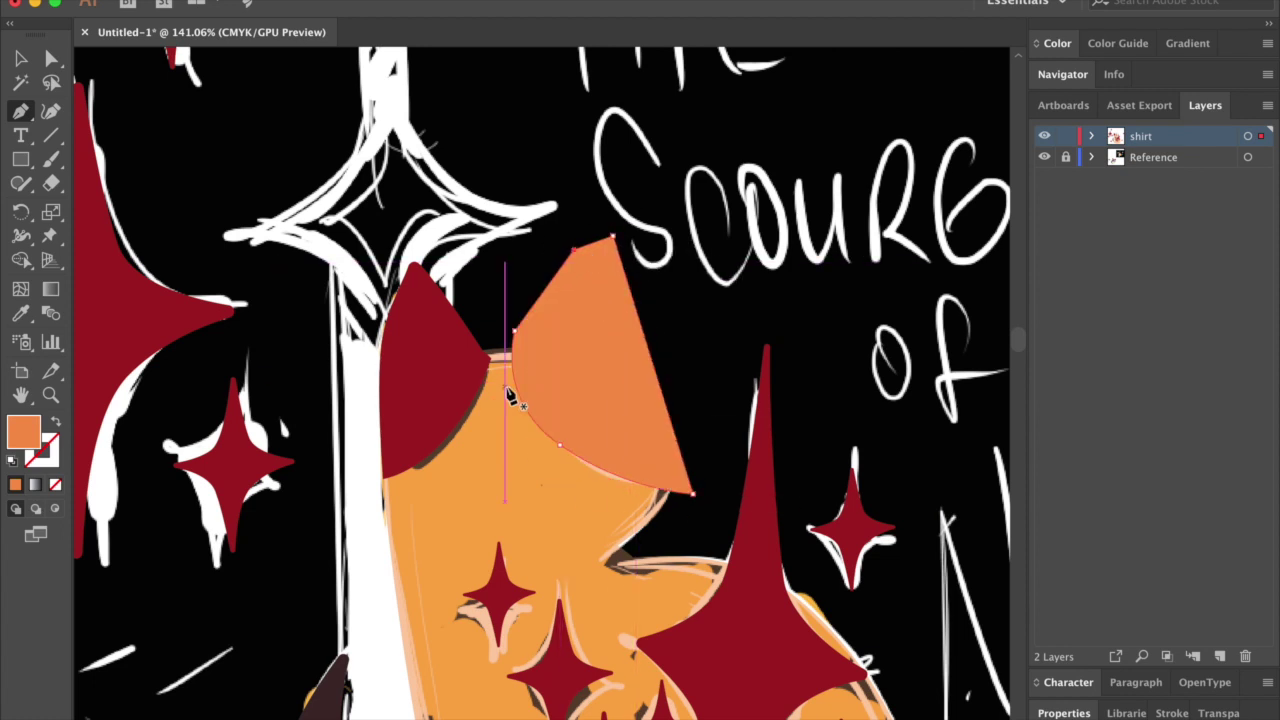
pyautogui.press('i')
pyautogui.click(420, 386)
# - Bring another copy of the cat's body to the front and remove all anchor points except those around the light ear
pyautogui.press('v')
pyautogui.click(497, 471)
pyautogui.hotkey('ctrl', 'shift', ']')
pyautogui.scroll(-2, 640, 355)
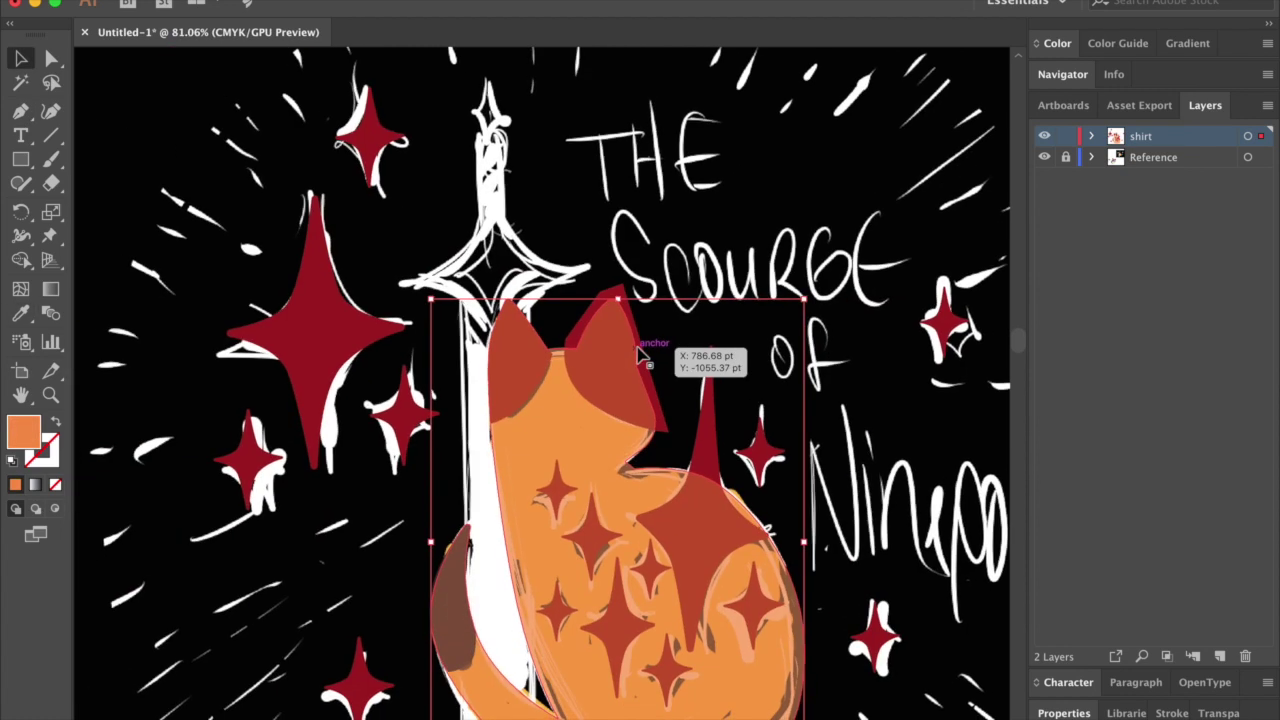
pyautogui.scroll(-3, 640, 355)
pyautogui.press('p')
pyautogui.click(433, 540)
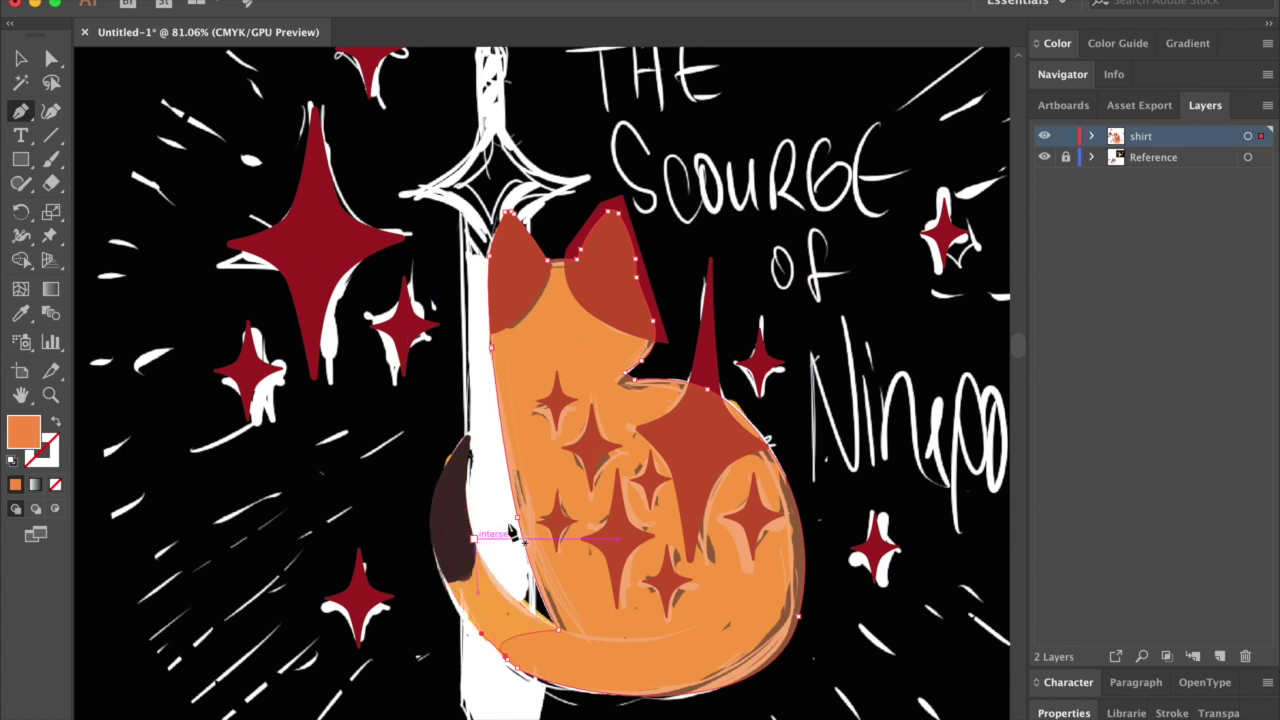
pyautogui.moveTo(556, 513); pyautogui.dragTo(519, 676)
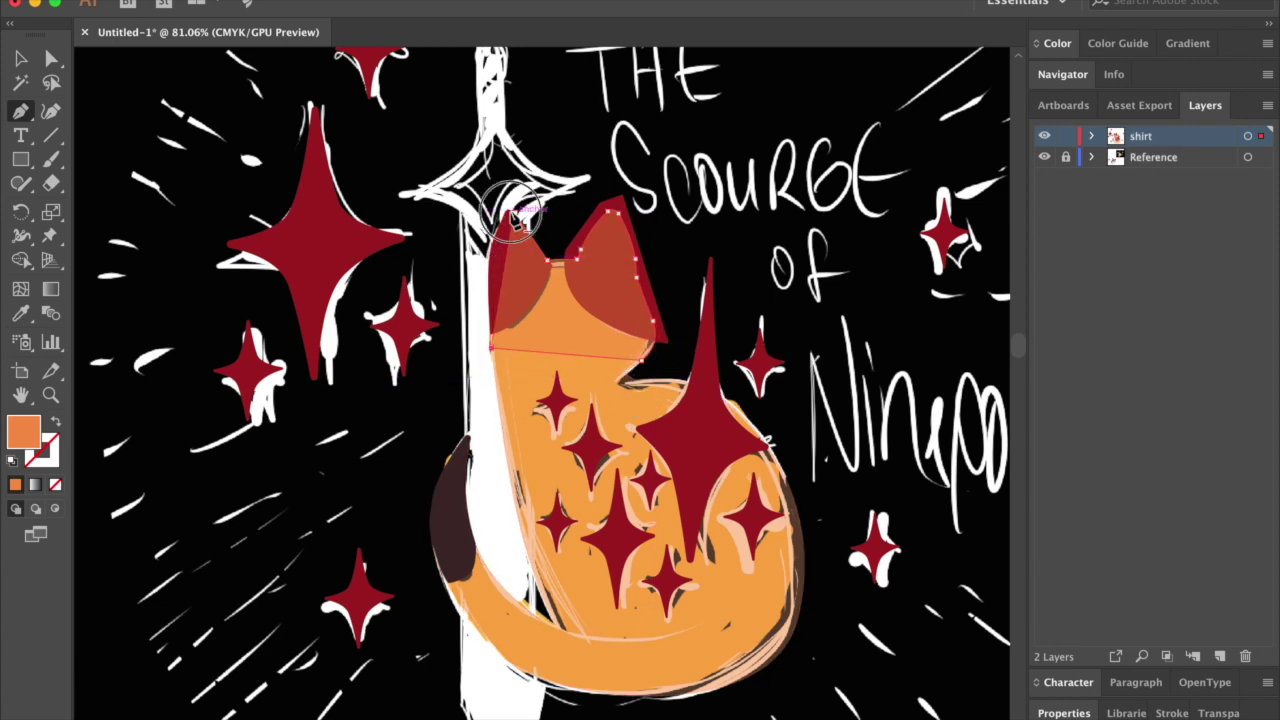
pyautogui.click(491, 348)
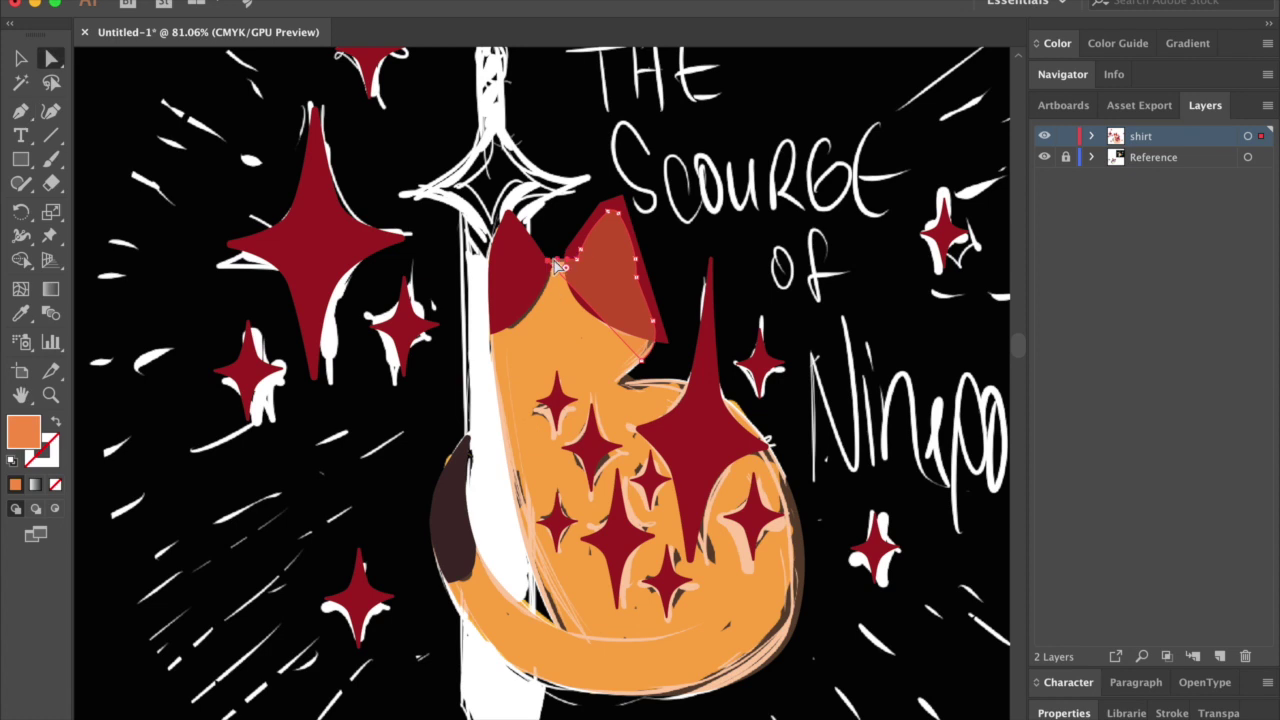
# - Clip the second ear patch to the reduced body copy with a clipping mask
pyautogui.press('v')
pyautogui.keyDown('shift'); pyautogui.click(600, 290); pyautogui.keyUp('shift')
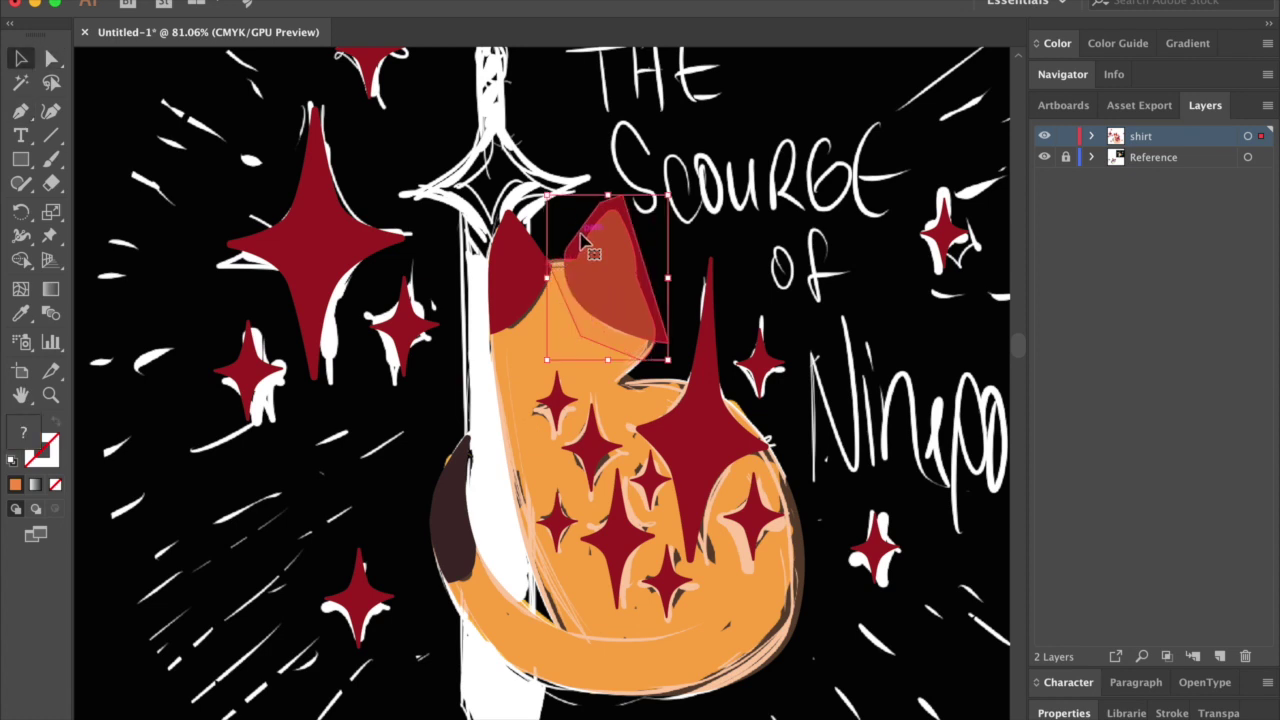
pyautogui.rightClick(572, 234)
pyautogui.click(678, 430)
pyautogui.scroll(-3, 207, 603)
pyautogui.scroll(3, 502, 433)
# - Recolor the light ear patch white and the ear patch beside the sword with the tail patch's dark brown
pyautogui.click(724, 322)
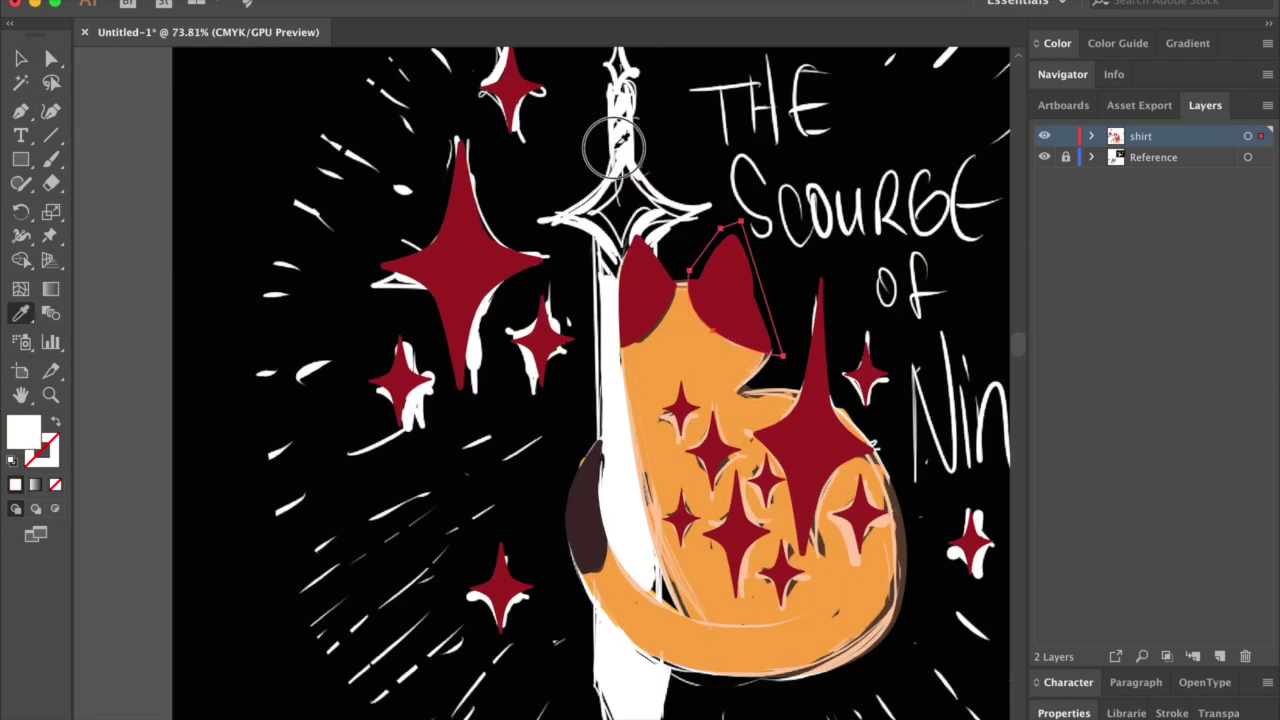
pyautogui.click(612, 420)
pyautogui.keyDown('ctrl'); pyautogui.click(645, 292); pyautogui.keyUp('ctrl')
pyautogui.click(585, 510)
pyautogui.press('v')
pyautogui.scroll(-2, 180, 487)
pyautogui.click(180, 487)
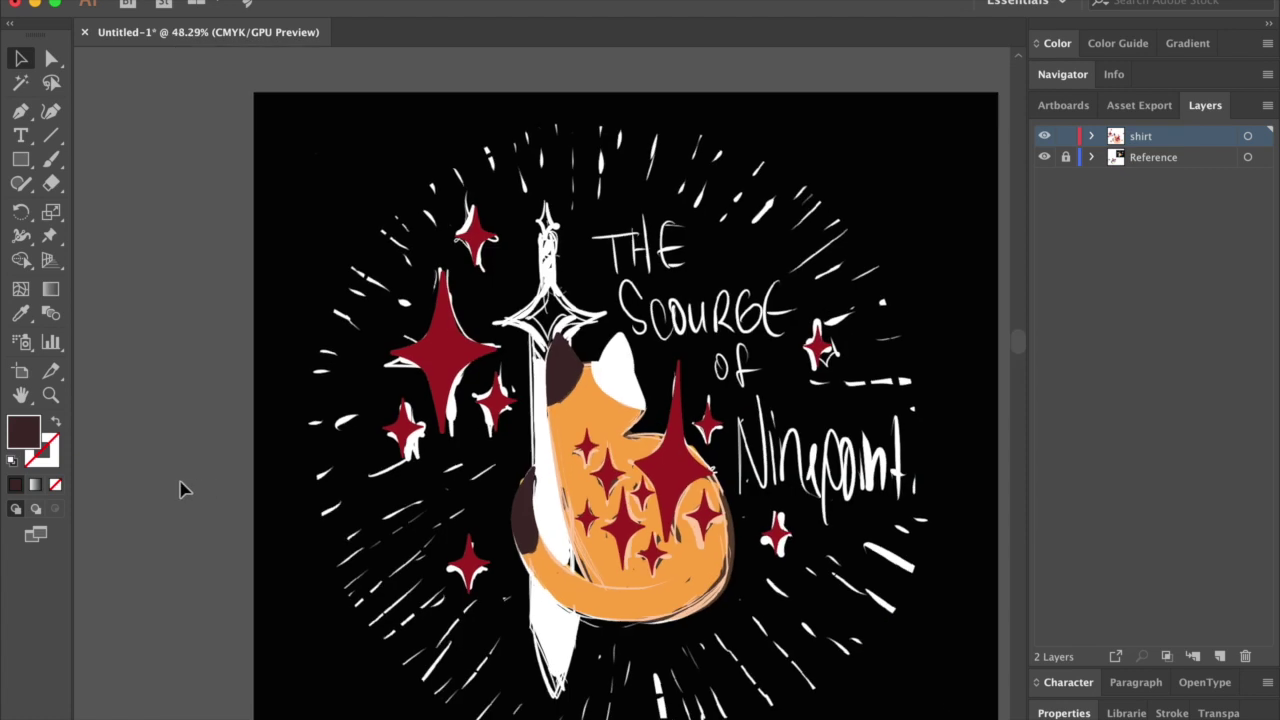
# - Create a new layer and draw a narrow red rectangle over the sword's sketched handle
pyautogui.scroll(-3, 313, 507)
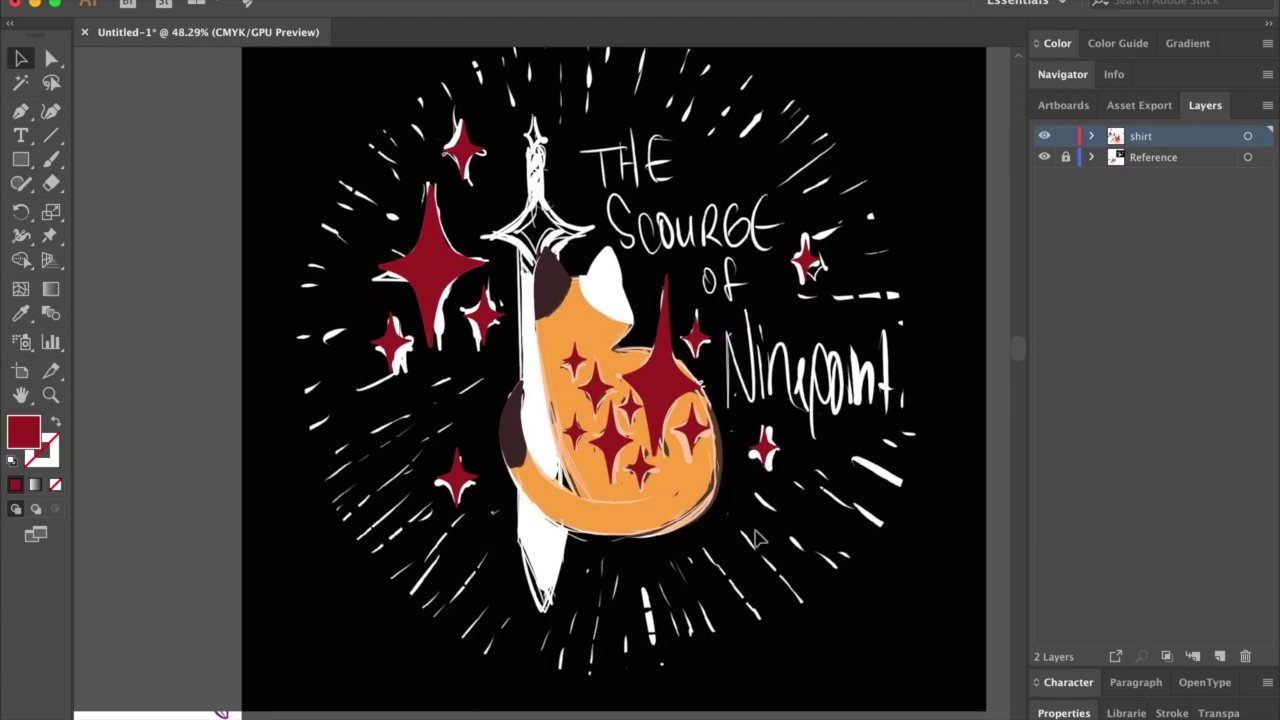
pyautogui.scroll(3, 552, 277)
pyautogui.click(1140, 684)
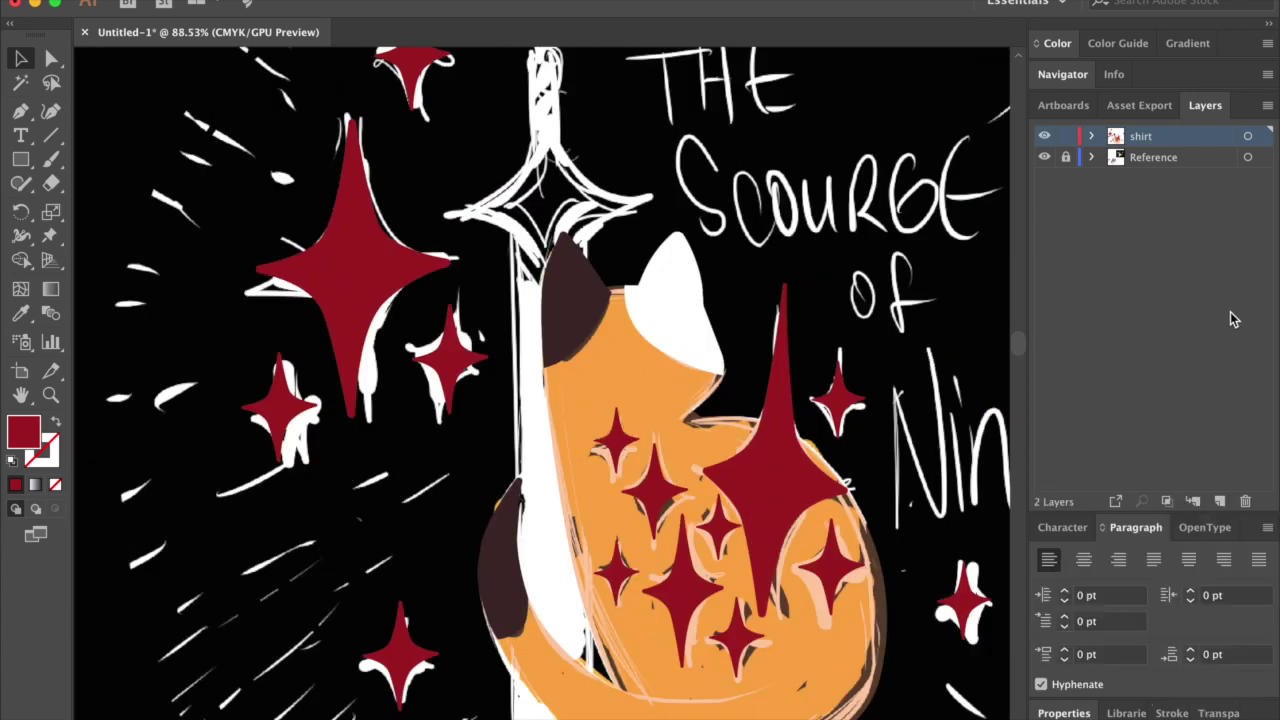
pyautogui.click(1220, 501)
pyautogui.scroll(-3, 571, 329)
pyautogui.press('m')
pyautogui.moveTo(520, 253); pyautogui.dragTo(541, 331)
# - Draw a long red rectangle over the sword's sketched blade and nudge it into place
pyautogui.scroll(-3, 541, 331)
pyautogui.moveTo(497, 268); pyautogui.dragTo(558, 636)
pyautogui.click(494, 451)
pyautogui.press('Escape')
pyautogui.press('v')
pyautogui.moveTo(494, 451); pyautogui.dragTo(501, 451)
# - Reposition the blade rectangle's corner points so its sides follow the sketched blade
pyautogui.press('a')
pyautogui.moveTo(566, 282); pyautogui.dragTo(542, 272)
pyautogui.moveTo(560, 638); pyautogui.dragTo(531, 715)
pyautogui.press('a')
pyautogui.moveTo(503, 272)
pyautogui.mouseDown()
pyautogui.moveTo(571, 275)
pyautogui.moveTo(510, 272)
pyautogui.mouseUp()
pyautogui.scroll(5, 519, 287)
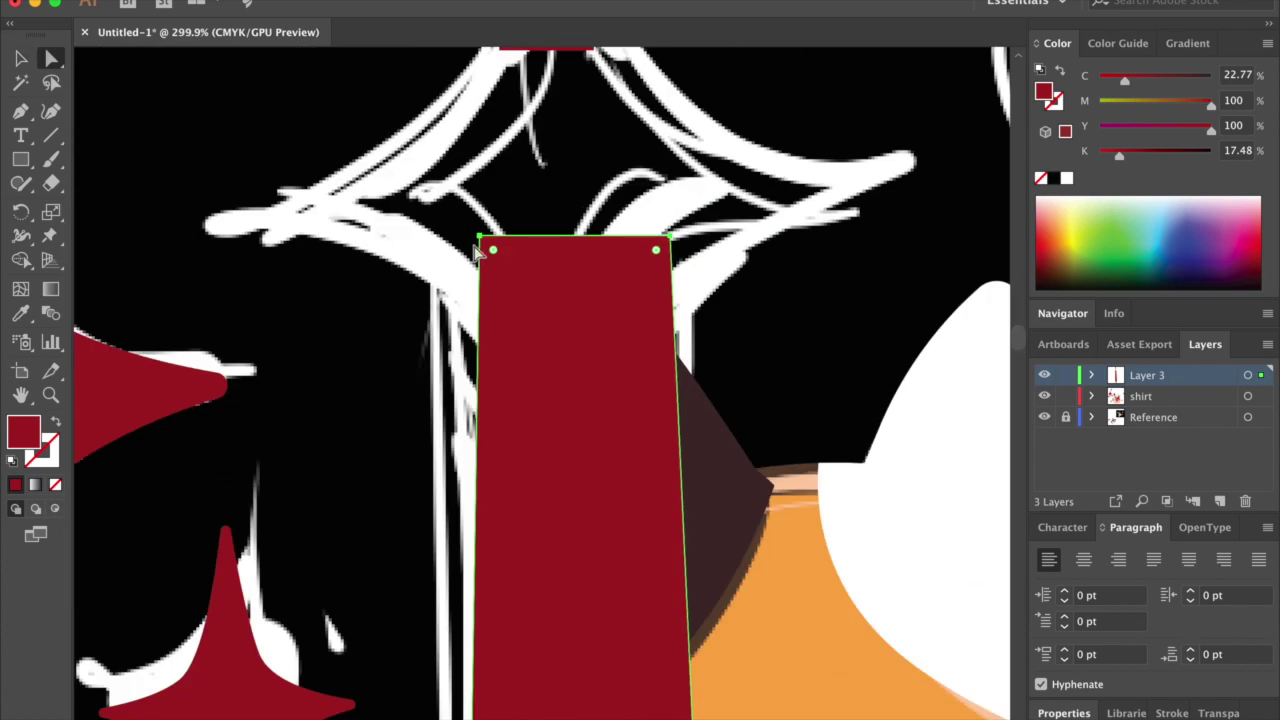
pyautogui.moveTo(668, 240); pyautogui.dragTo(663, 223)
# - Draw a closed four-pointed crossguard over the sketched one and adjust its curved edges
pyautogui.scroll(-5, 757, 205)
pyautogui.click(690, 118)
pyautogui.click(597, 200)
pyautogui.moveTo(655, 215); pyautogui.dragTo(706, 323)
pyautogui.moveTo(757, 200); pyautogui.dragTo(797, 197)
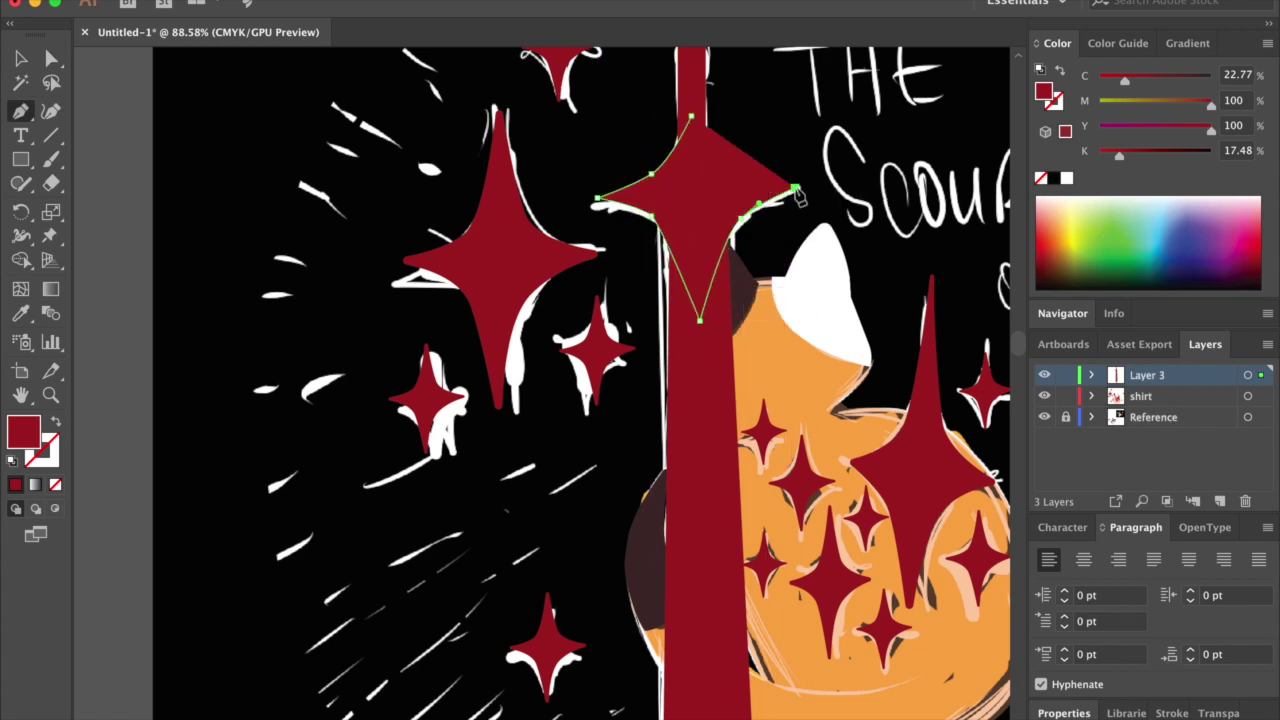
pyautogui.click(691, 118)
pyautogui.press('a')
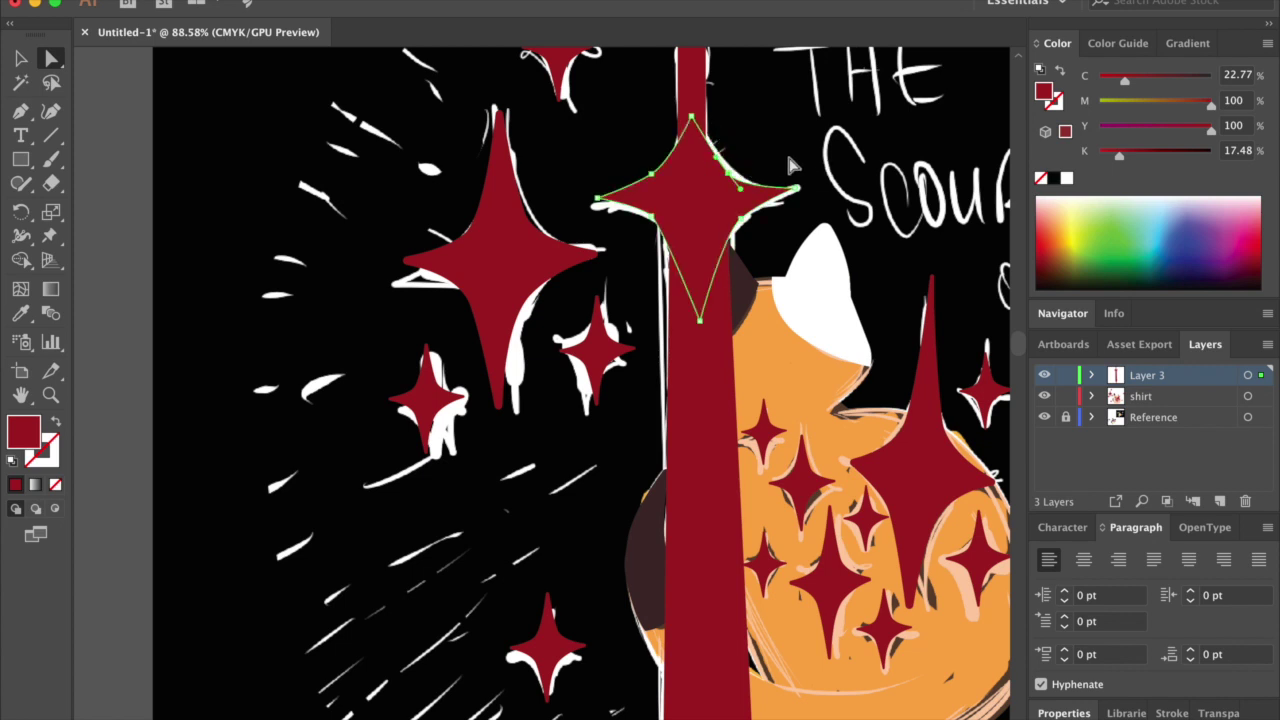
pyautogui.scroll(5, 725, 195)
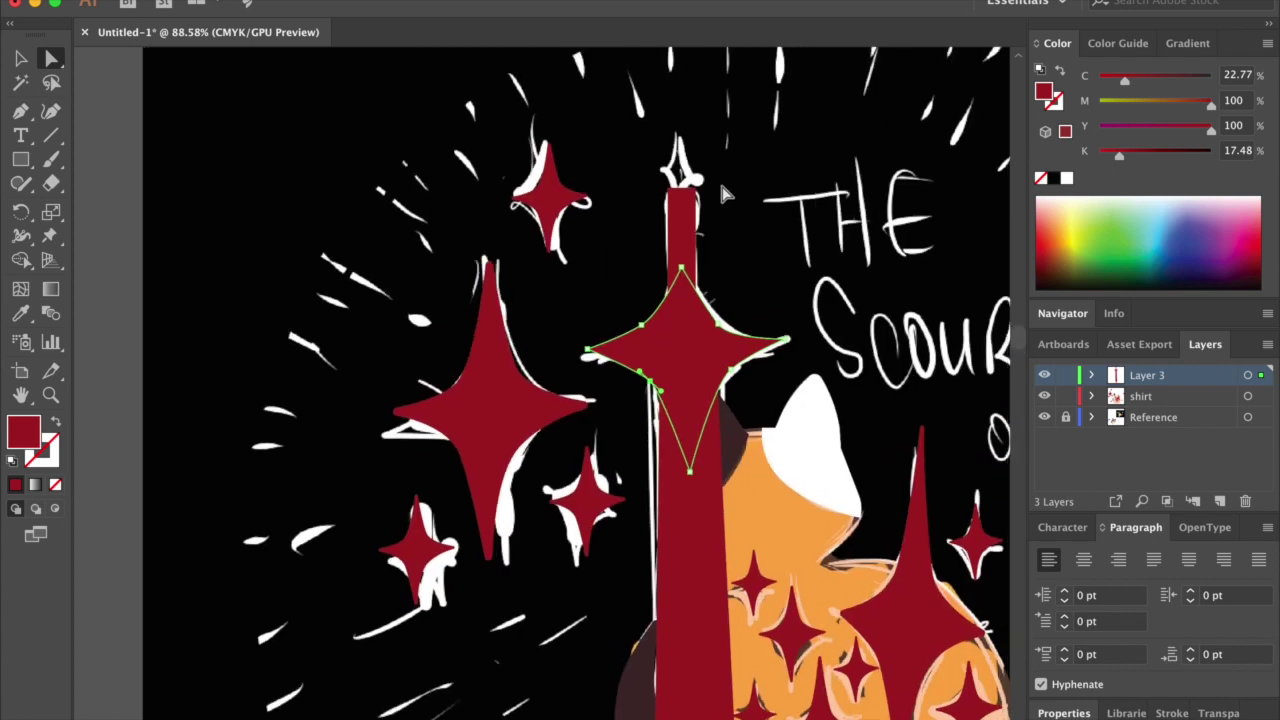
# - Place a small copy of the red star over the sword's pommel and round the handle's top corners
pyautogui.press('v')
pyautogui.click(568, 192)
pyautogui.click(678, 168)
pyautogui.moveTo(689, 193); pyautogui.dragTo(697, 160)
pyautogui.scroll(5, 707, 163)
pyautogui.press('a')
pyautogui.click(618, 242)
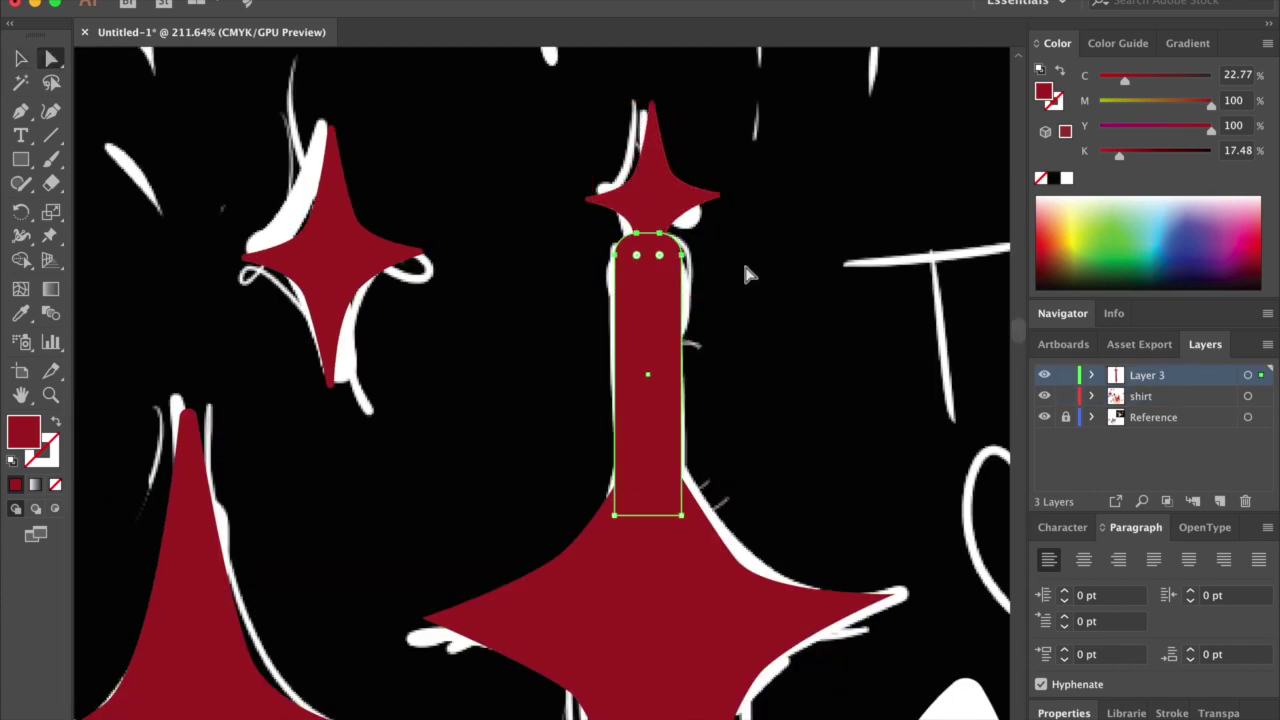
# - Round the sword tip's point and unite the tip with the blade
pyautogui.scroll(-10, 684, 243)
pyautogui.scroll(5, 641, 535)
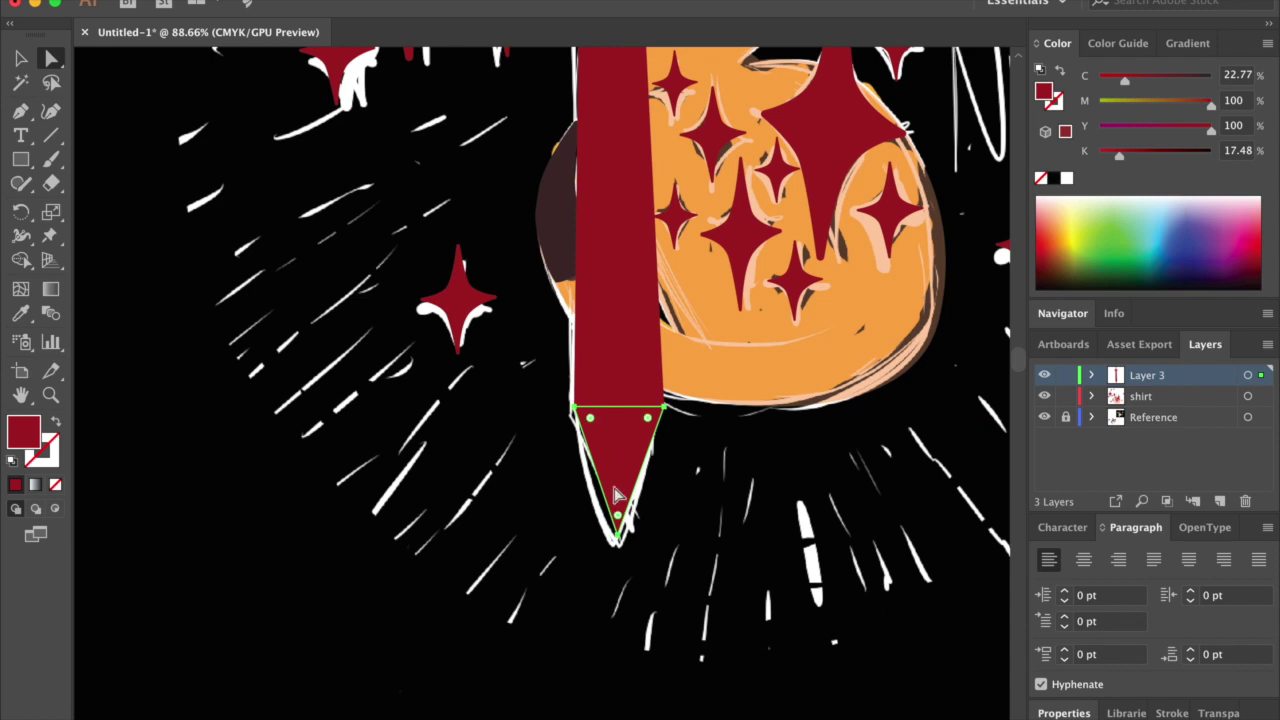
pyautogui.moveTo(621, 513)
pyautogui.mouseDown()
pyautogui.moveTo(619, 487)
pyautogui.moveTo(620, 517)
pyautogui.mouseUp()
pyautogui.press('v')
pyautogui.click(545, 545)
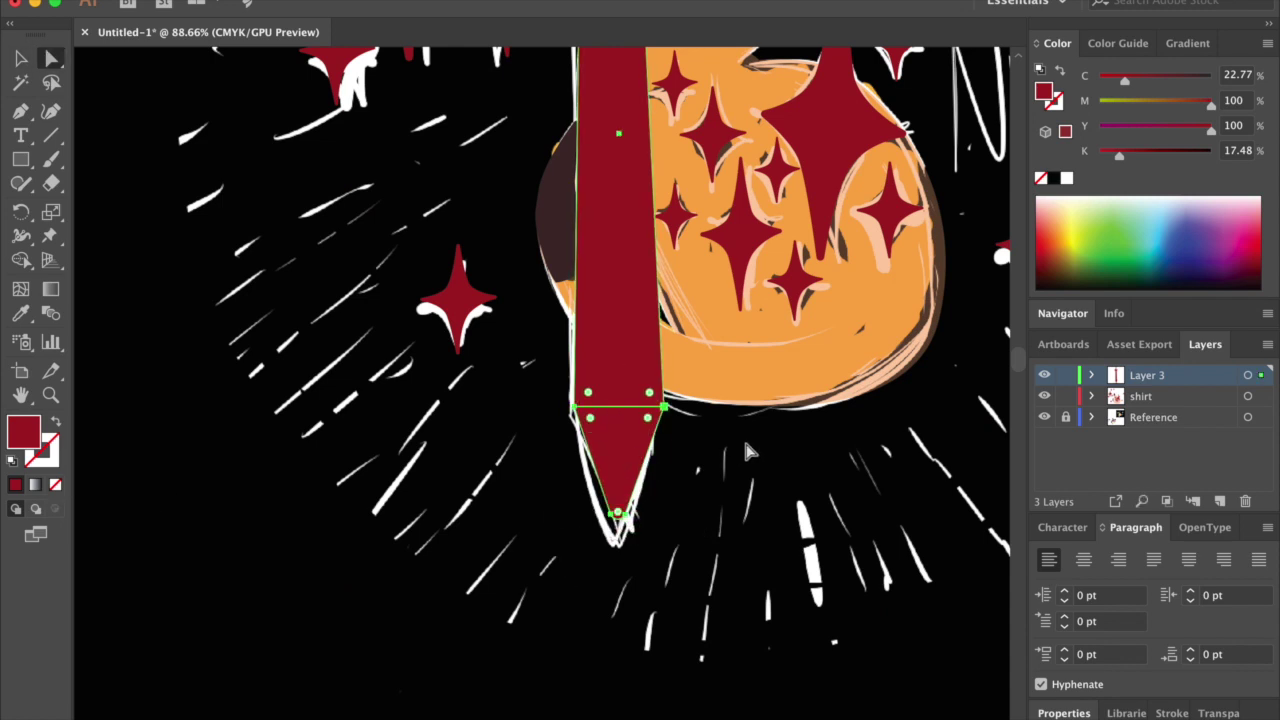
pyautogui.press('super+shift+F9')
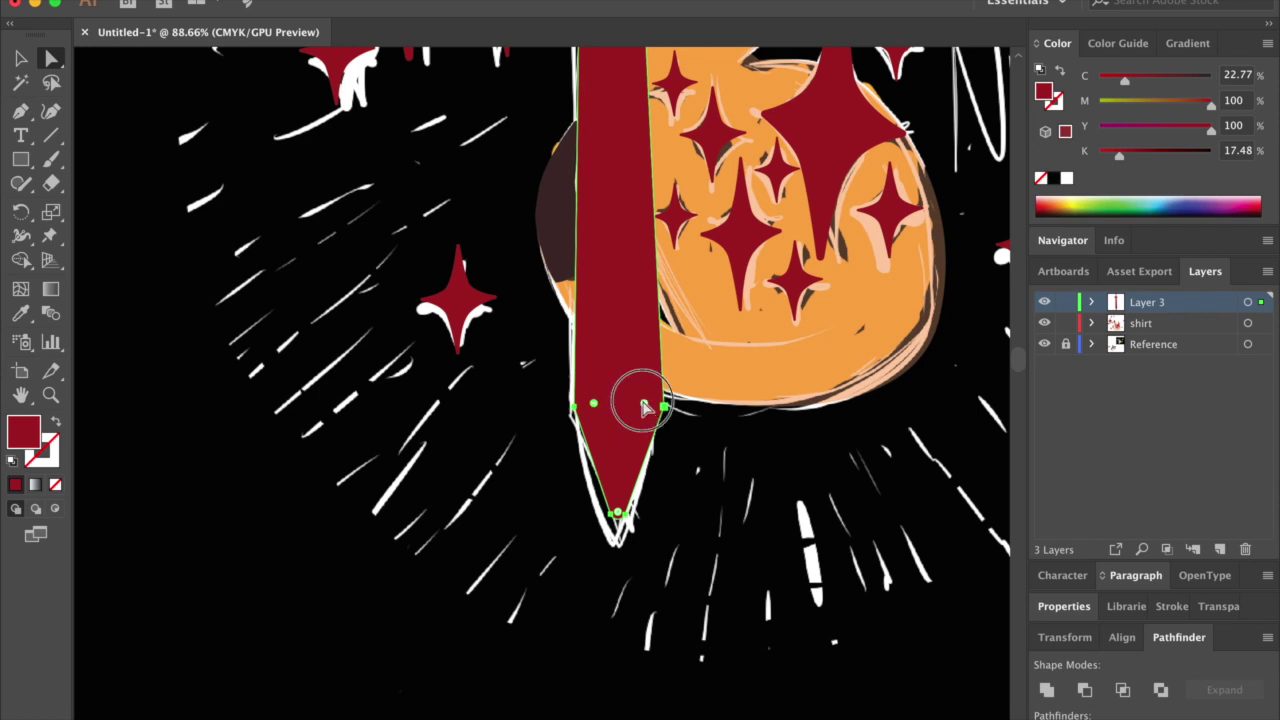
pyautogui.scroll(-4, 425, 472)
# - Adjust the anchor on the crossguard's upper edge to follow the sketched curve
pyautogui.click(495, 345)
pyautogui.scroll(6, 495, 345)
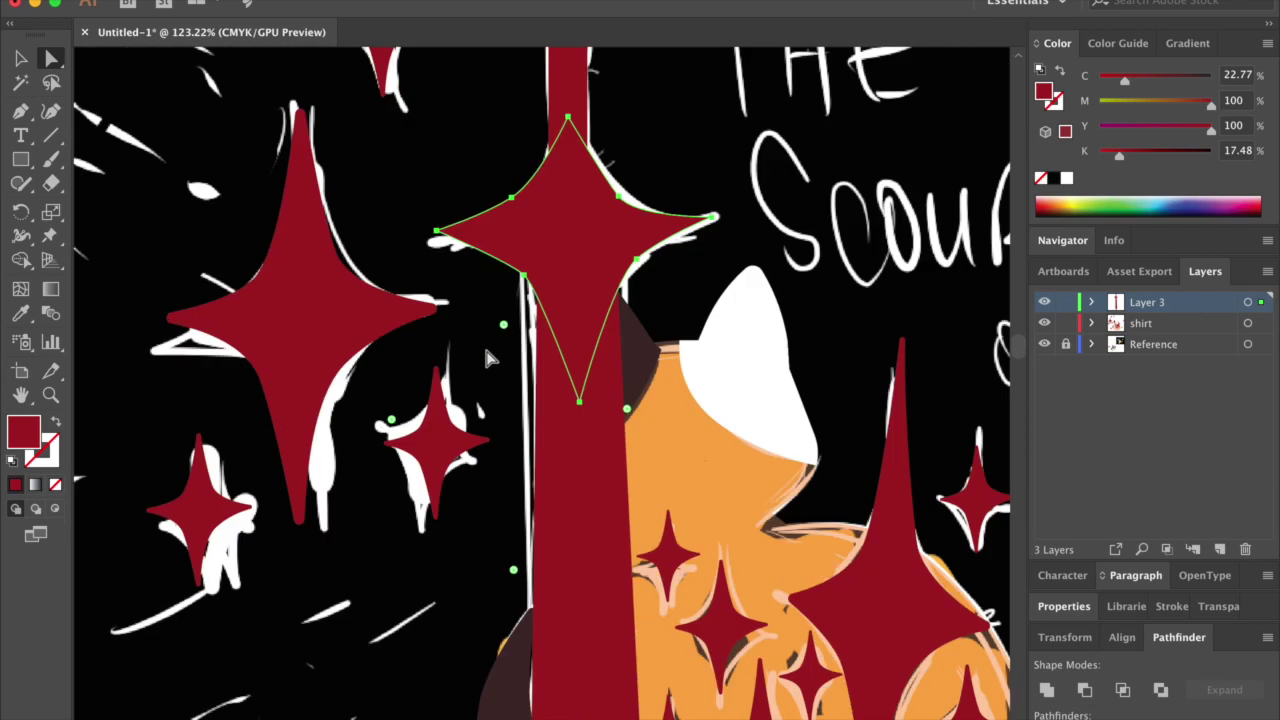
pyautogui.moveTo(718, 278)
pyautogui.mouseDown()
pyautogui.moveTo(752, 262)
pyautogui.moveTo(738, 285)
pyautogui.mouseUp()
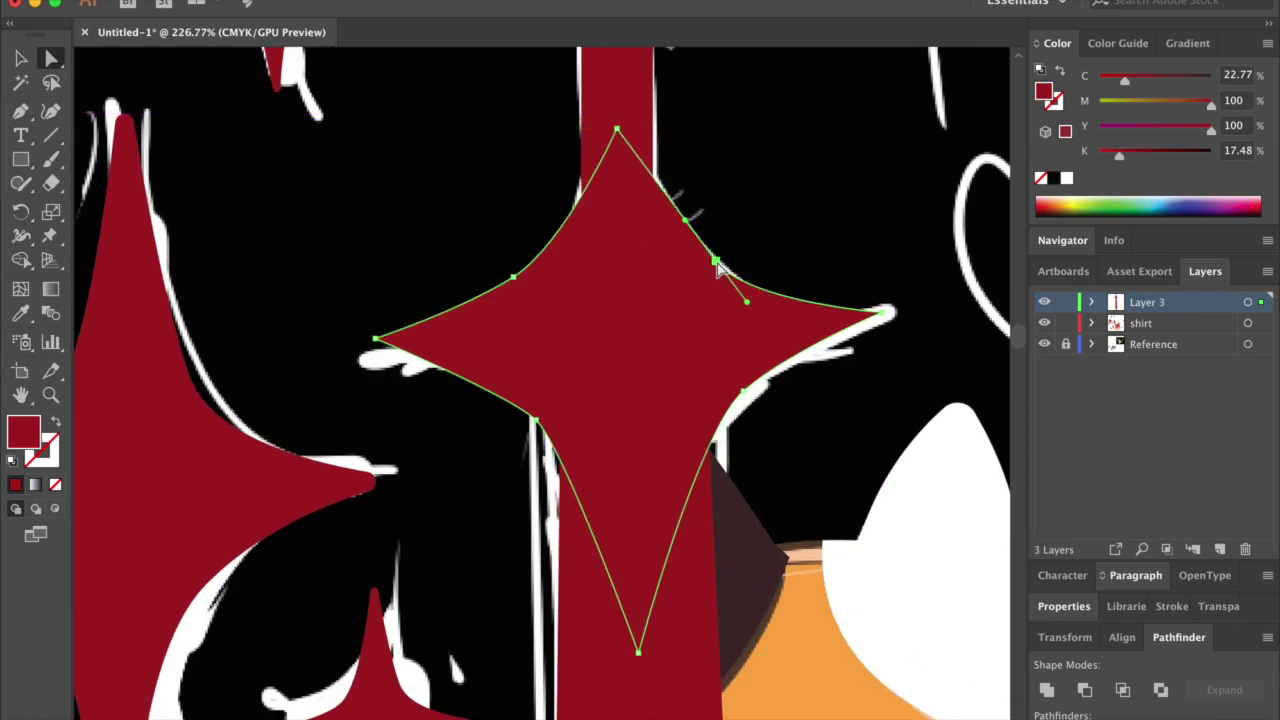
pyautogui.scroll(-5, 678, 410)
# - Unite the pommel star, handle, crossguard and blade into one shape and fill it white
pyautogui.scroll(-2, 678, 410)
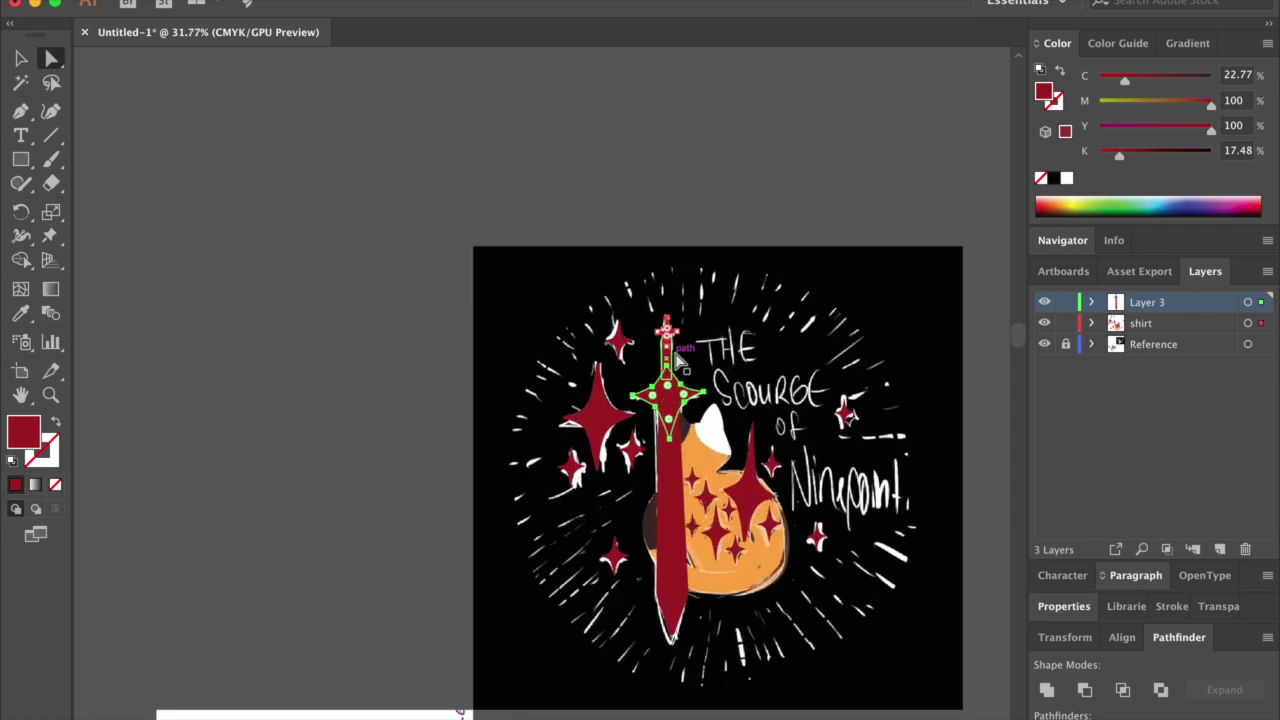
pyautogui.scroll(2, 742, 400)
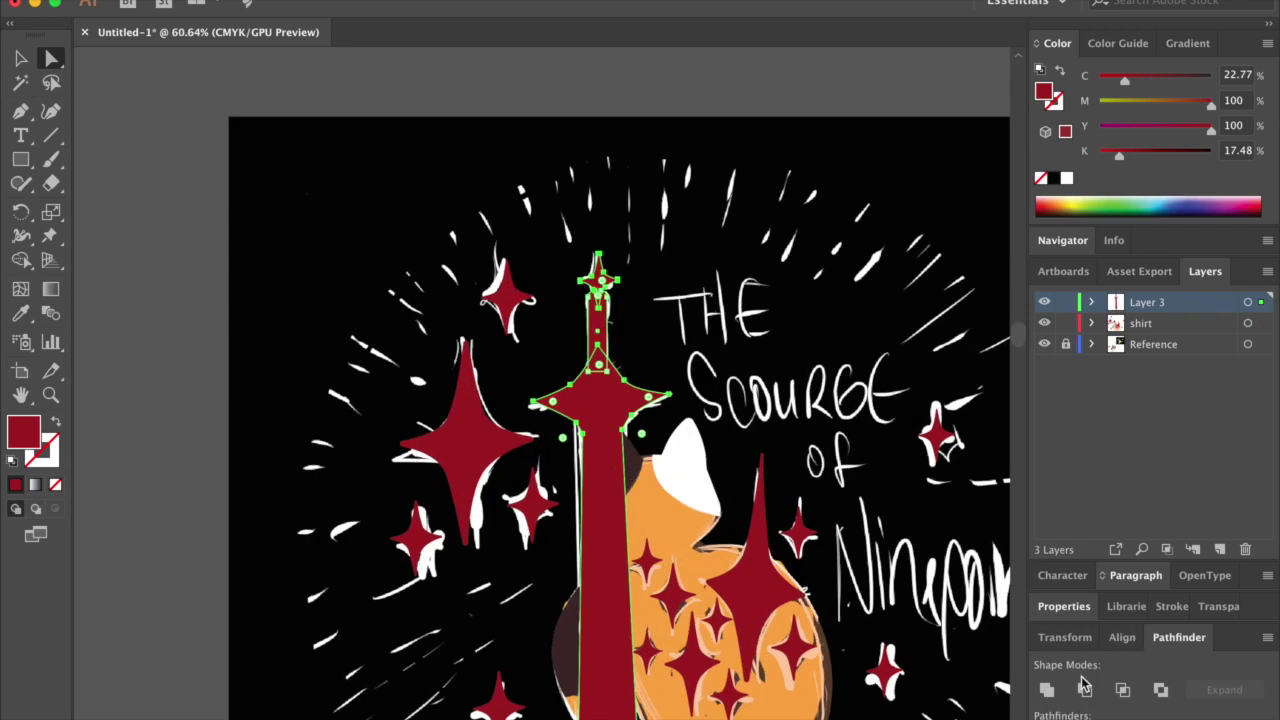
pyautogui.scroll(-2, 783, 682)
pyautogui.click(693, 566)
pyautogui.scroll(-2, 791, 357)
pyautogui.scroll(2, 788, 373)
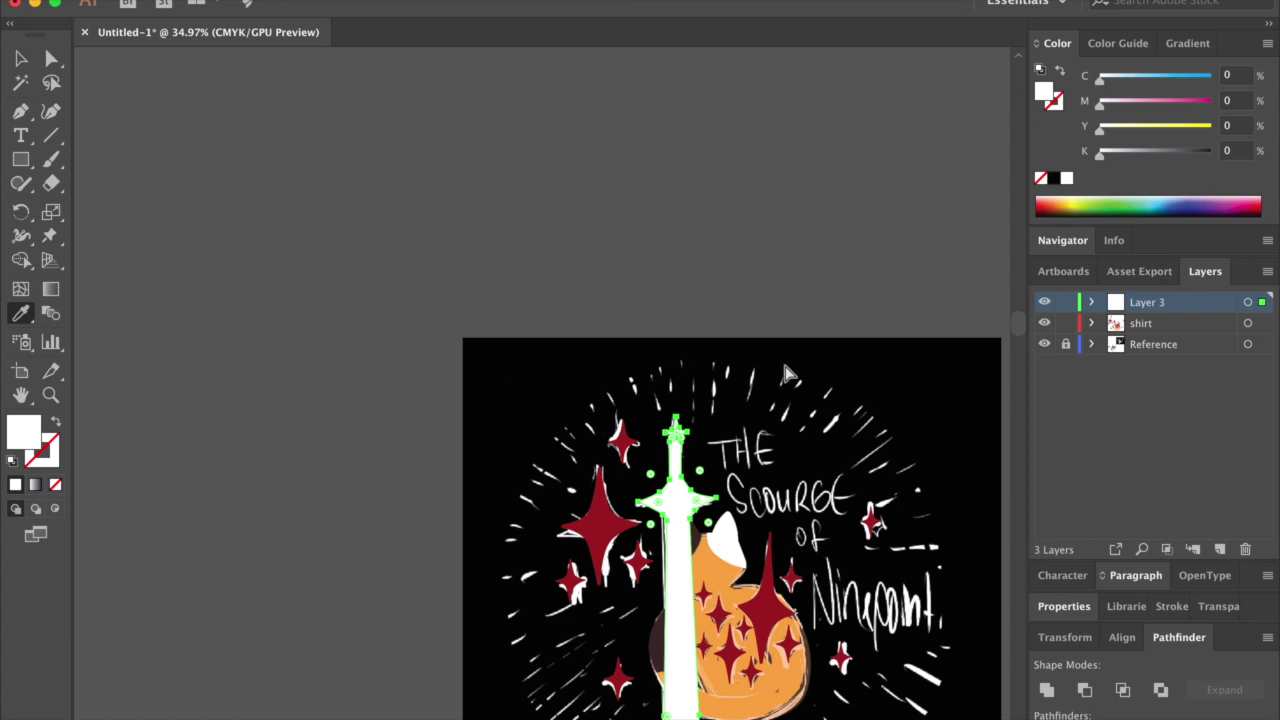
# - Move the sword's layer below the shirt layer so the cat overlaps the sword
pyautogui.moveTo(1152, 310); pyautogui.dragTo(1150, 328)
pyautogui.press('v')
pyautogui.scroll(-2, 700, 290)
pyautogui.click(700, 290)
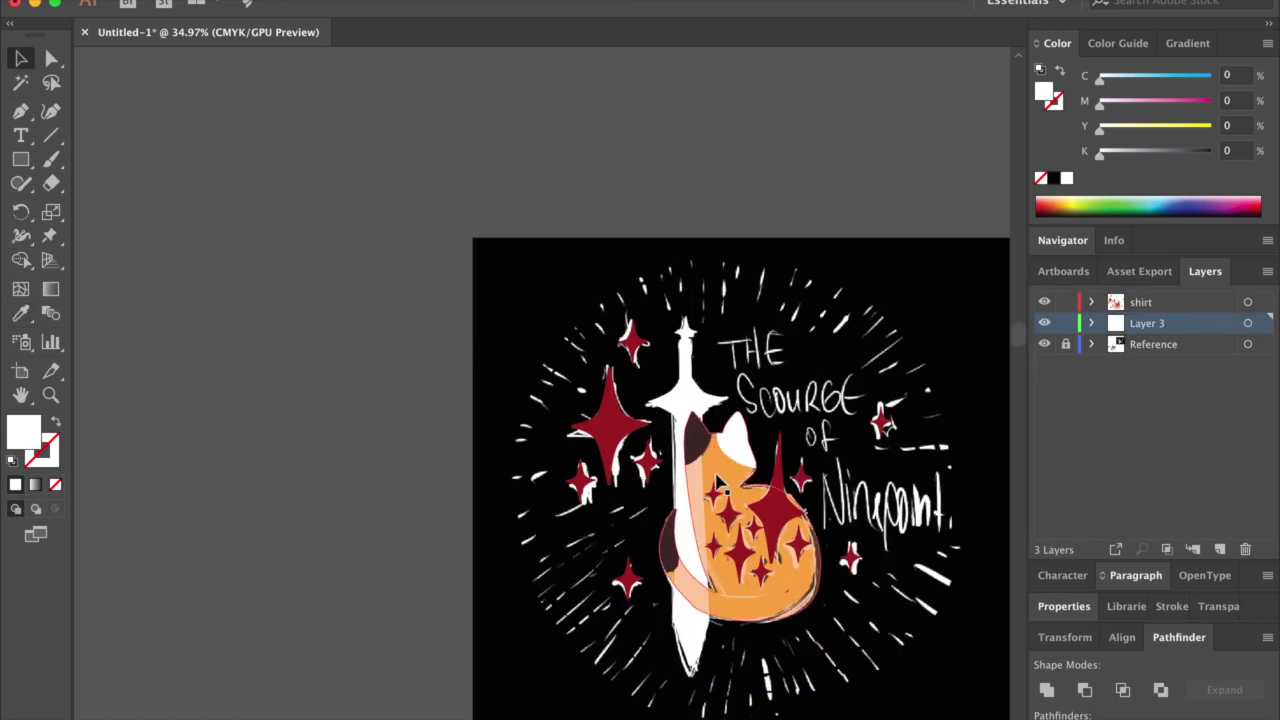
# - Raise the cat body's opacity to full
pyautogui.click(718, 485)
pyautogui.click(1086, 610)
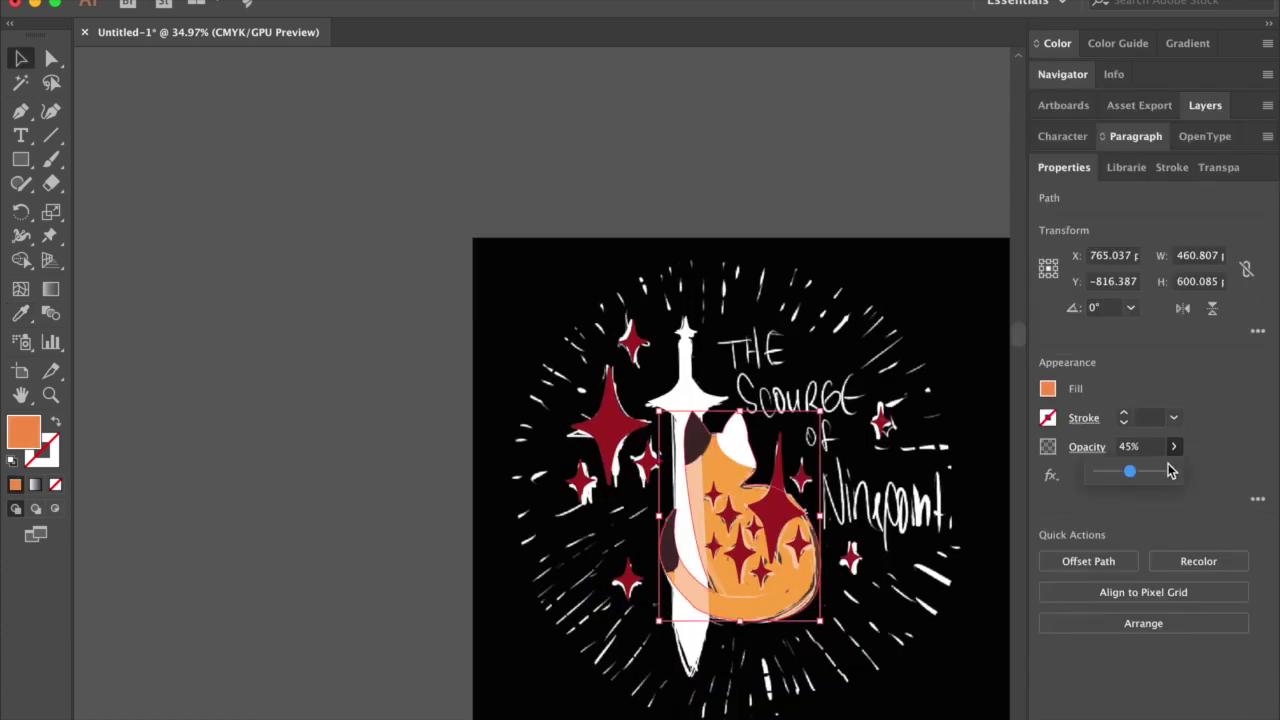
pyautogui.click(1168, 471)
pyautogui.click(837, 149)
pyautogui.scroll(3, 614, 682)
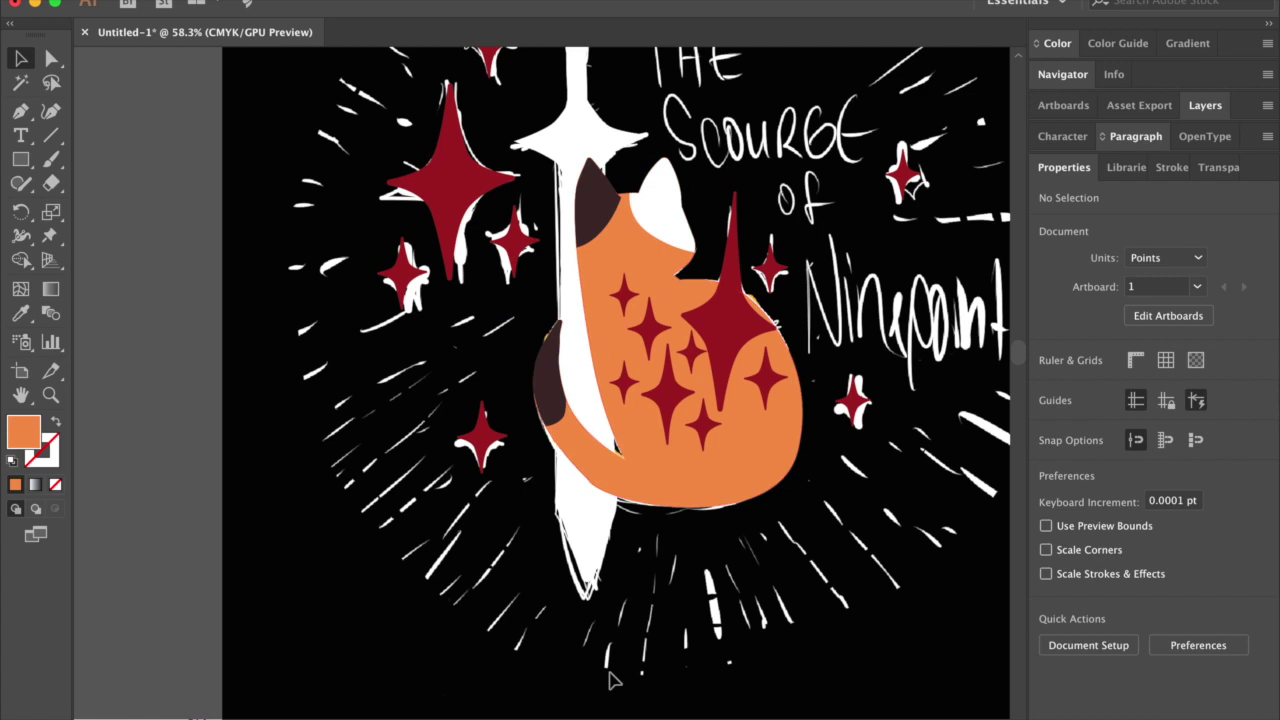
pyautogui.scroll(1, 614, 682)
pyautogui.scroll(-3, 728, 563)
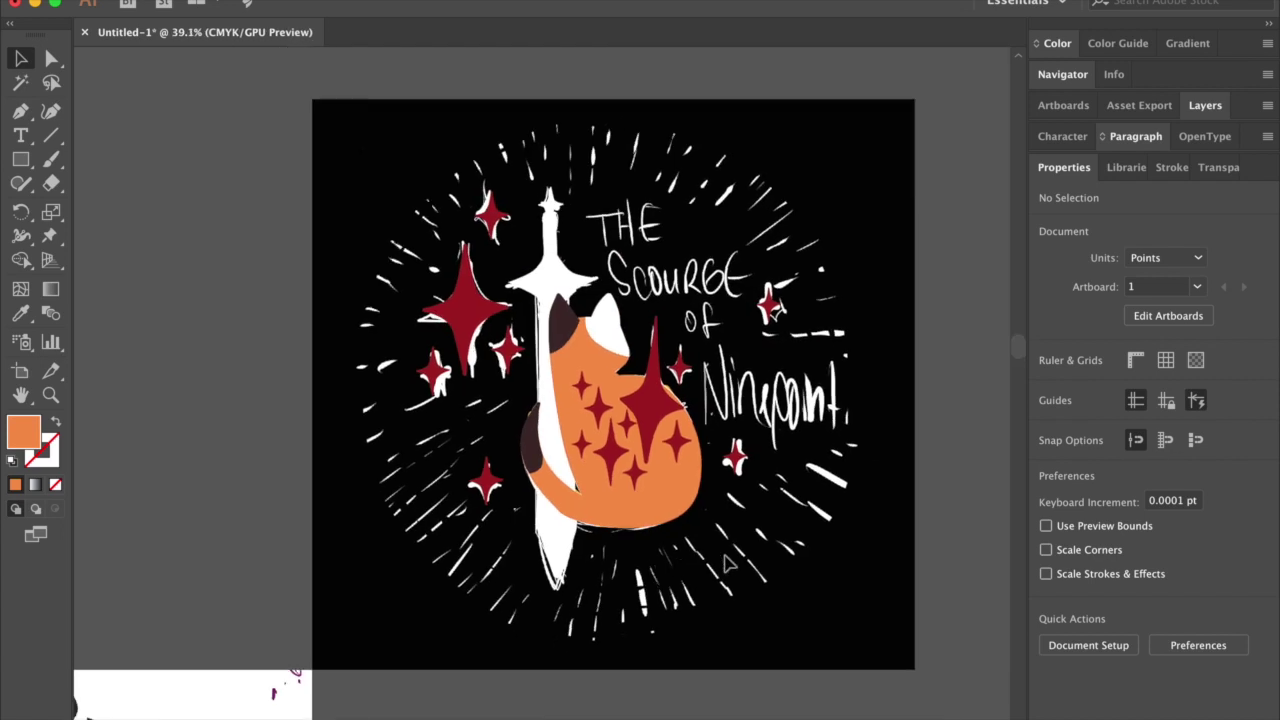
# - Draw a small diamond at the centre of the sword's crossguard with the Pen tool and adjust its right corner
pyautogui.scroll(5, 670, 395)
pyautogui.press('p')
pyautogui.click(488, 264)
pyautogui.moveTo(456, 299); pyautogui.dragTo(479, 323)
pyautogui.click(487, 332)
pyautogui.click(511, 296)
pyautogui.click(487, 265)
pyautogui.press('a')
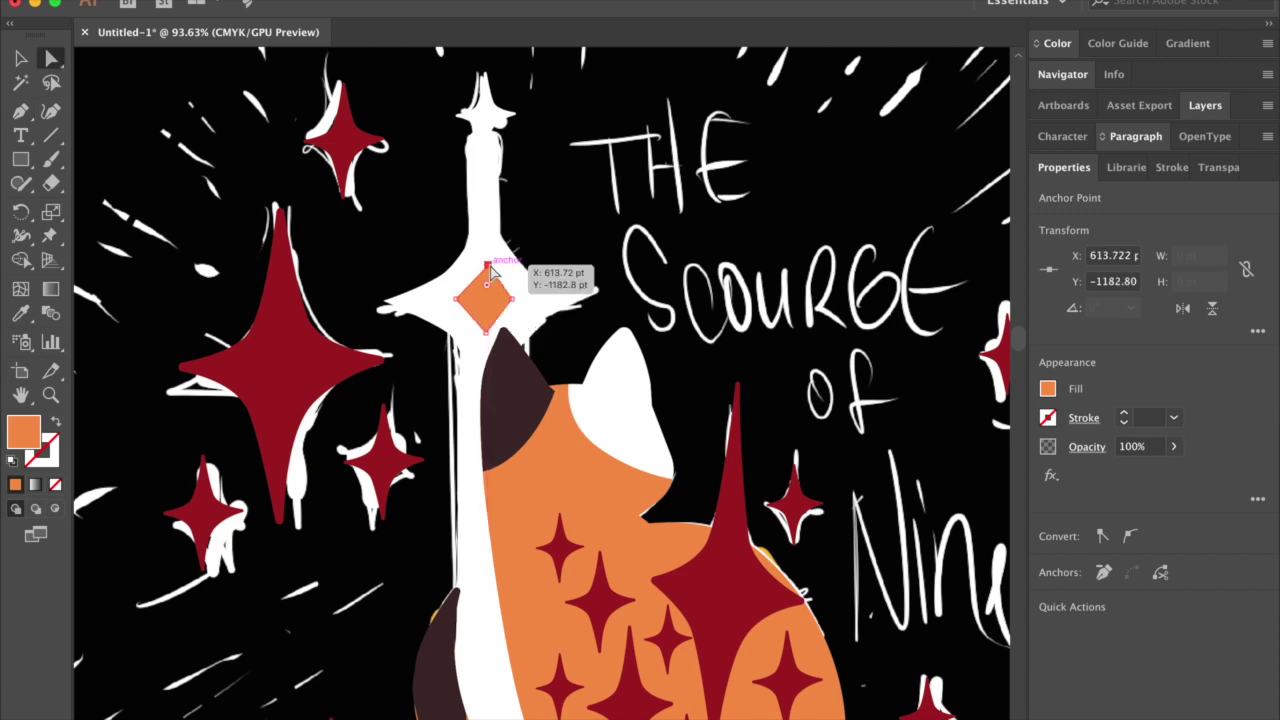
pyautogui.moveTo(520, 306)
pyautogui.mouseDown()
pyautogui.moveTo(500, 301)
pyautogui.moveTo(519, 306)
pyautogui.mouseUp()
# - Try giving the crossguard diamond a black 6 pt outline with no fill and corners rounded by about 9 pt
pyautogui.click(55, 421)
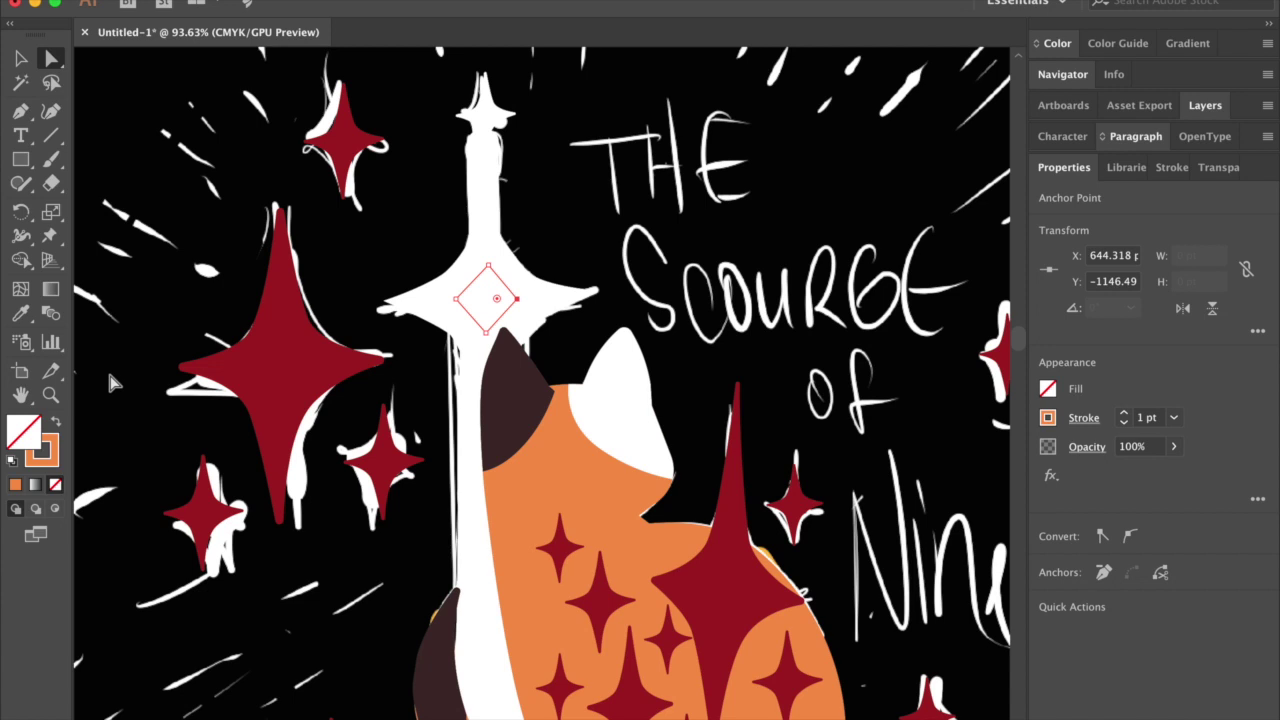
pyautogui.click(46, 455)
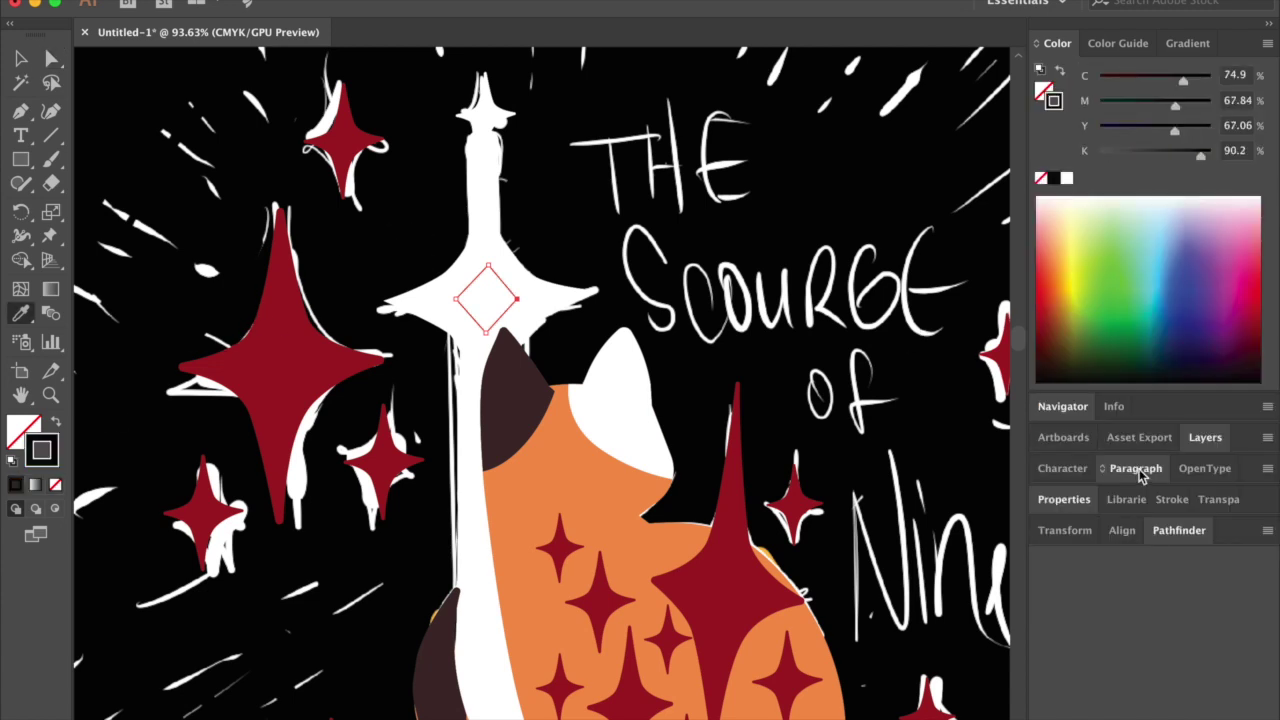
pyautogui.click(1076, 508)
pyautogui.press('a')
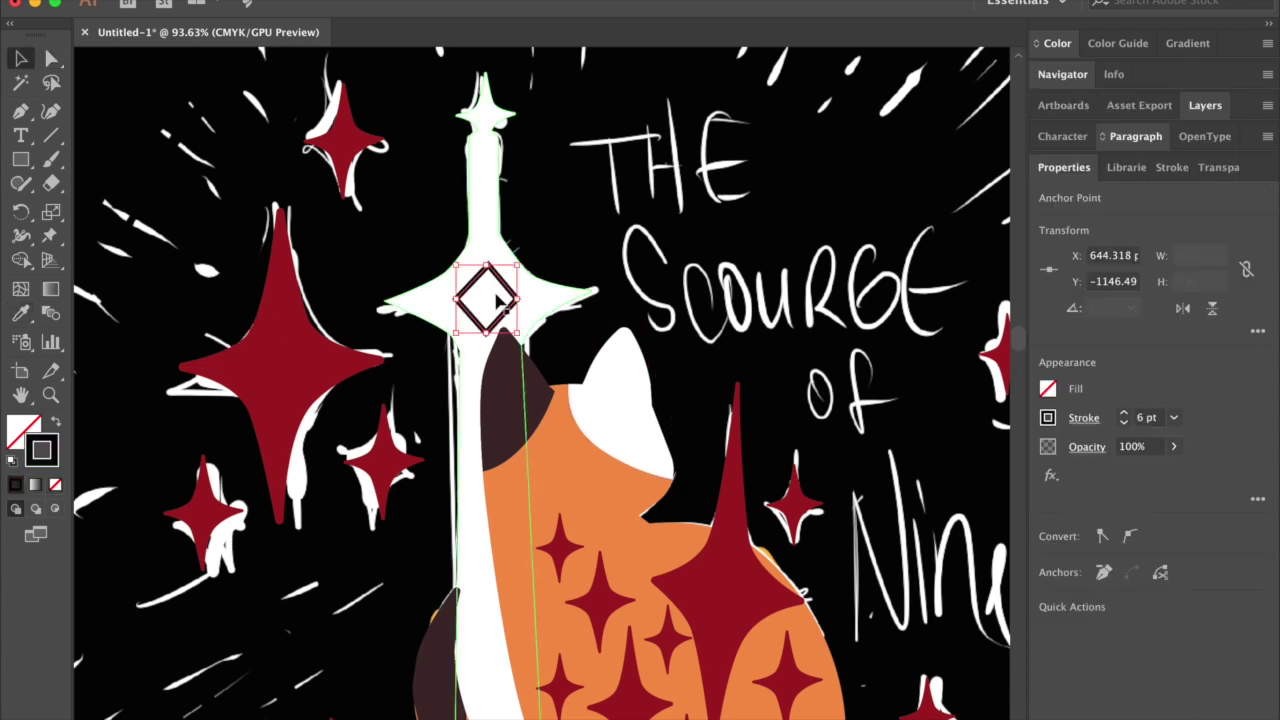
pyautogui.click(488, 300)
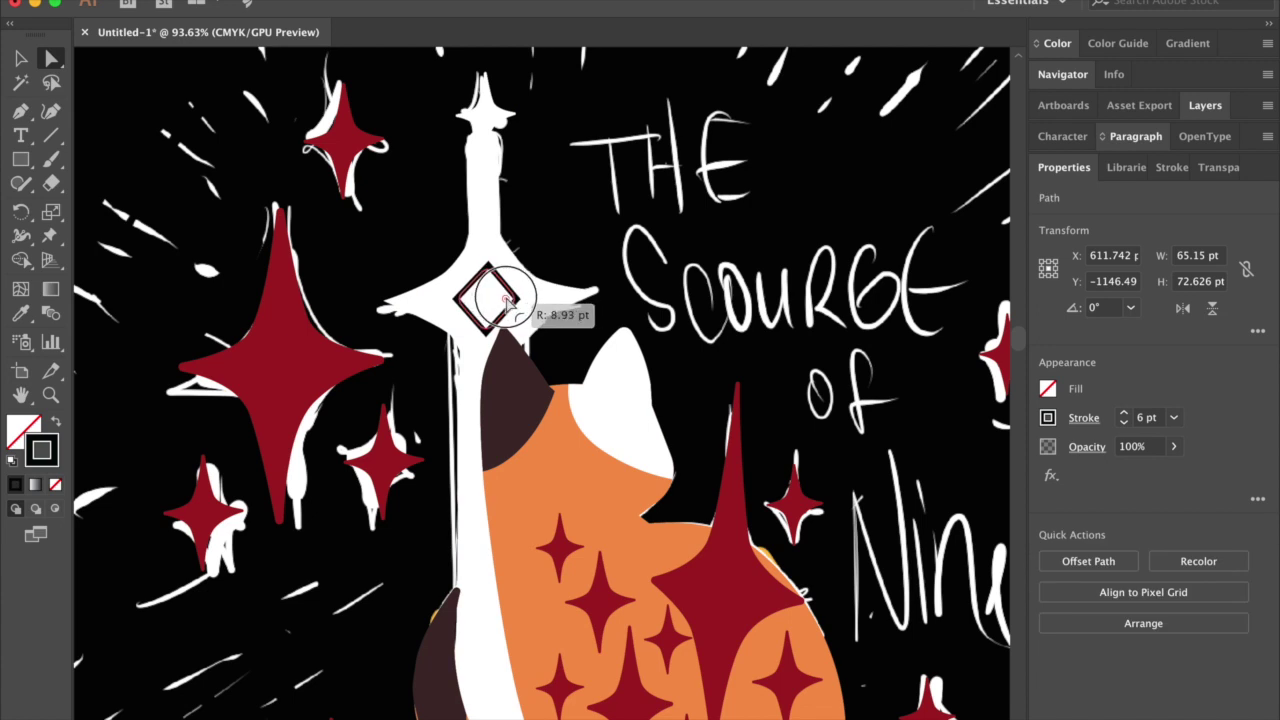
pyautogui.press('v')
pyautogui.hotkey('ctrl', 'shift', 'a')
pyautogui.hotkey('ctrl', '0')
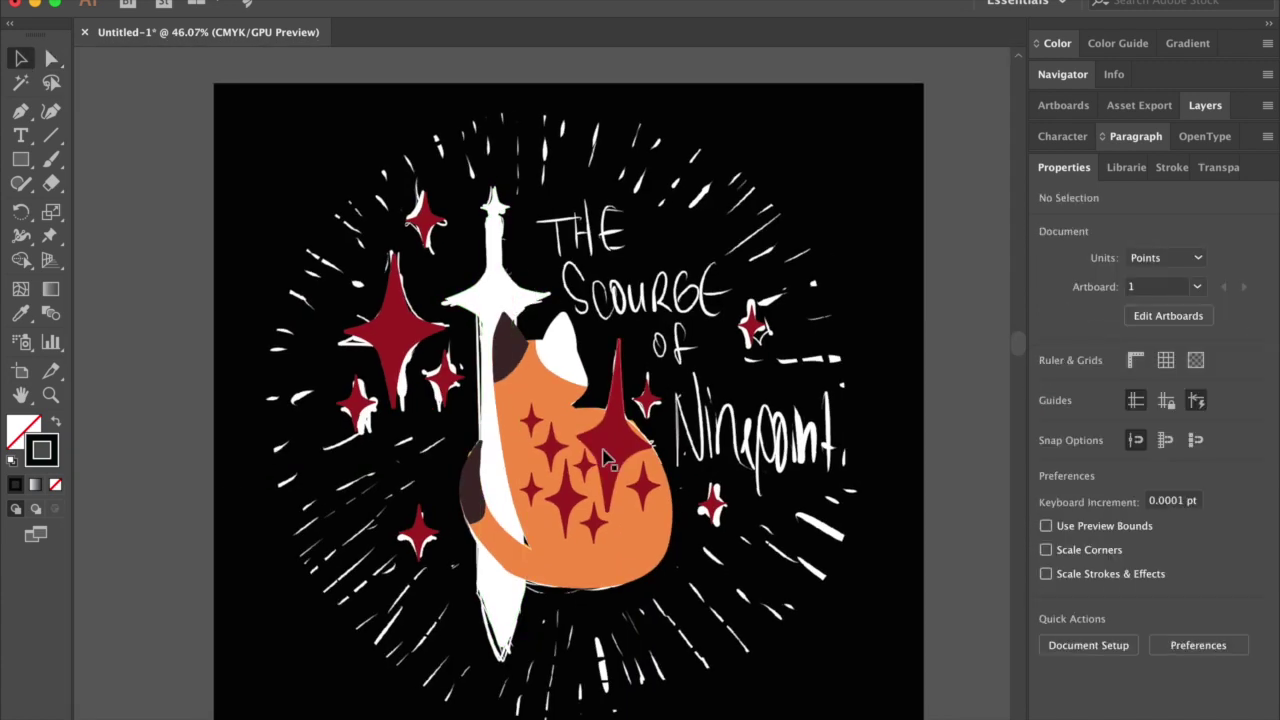
# - Add a new layer above the shirt layer and toggle the Reference layer's visibility to check the artwork
pyautogui.click(1205, 105)
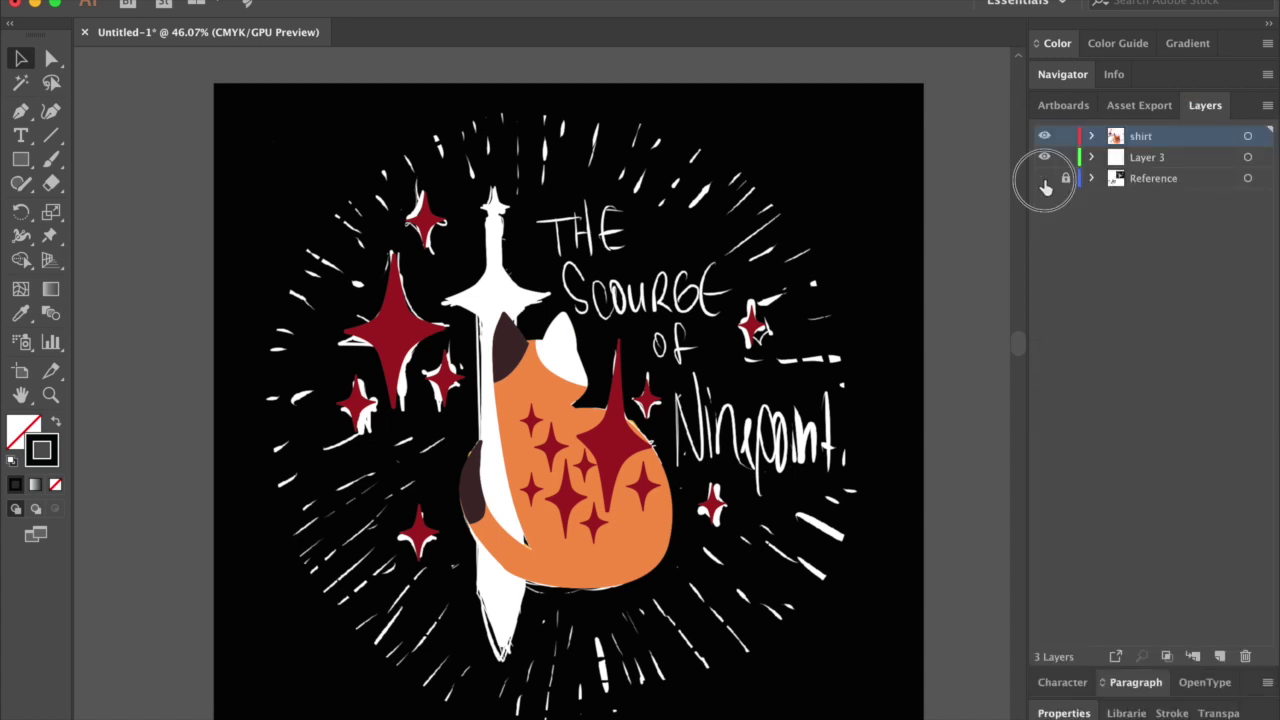
pyautogui.click(1044, 178)
pyautogui.scroll(-2, 865, 360)
pyautogui.click(1046, 178)
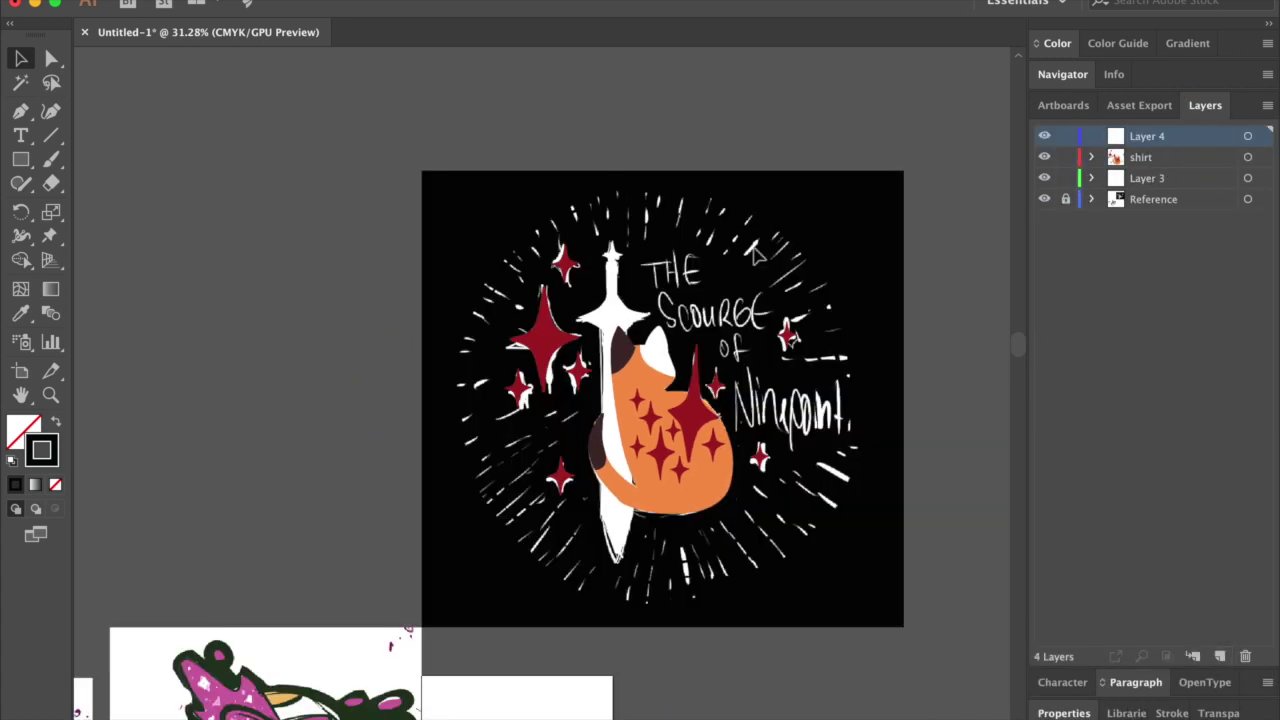
pyautogui.click(1044, 199)
pyautogui.click(1044, 199)
# - Unlock the Reference layer and lower the sketch image's opacity to 38%
pyautogui.click(1140, 199)
pyautogui.click(1066, 711)
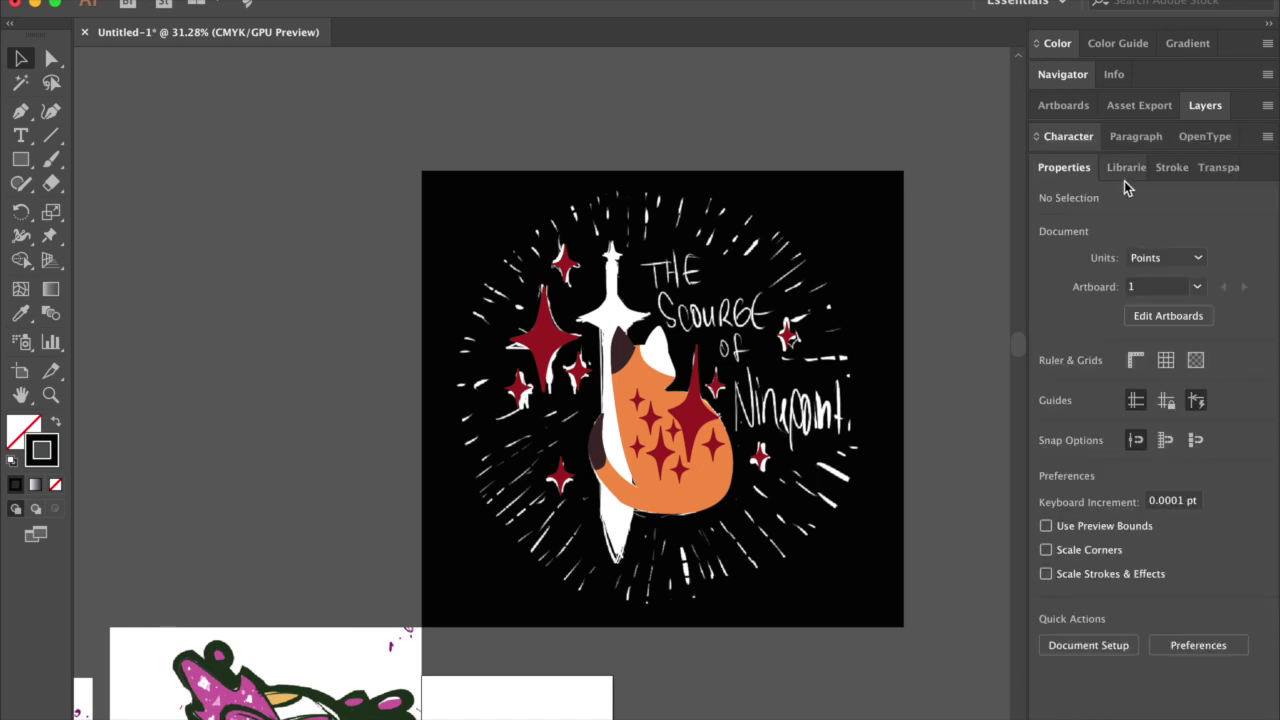
pyautogui.click(1205, 105)
pyautogui.click(889, 289)
pyautogui.click(1066, 711)
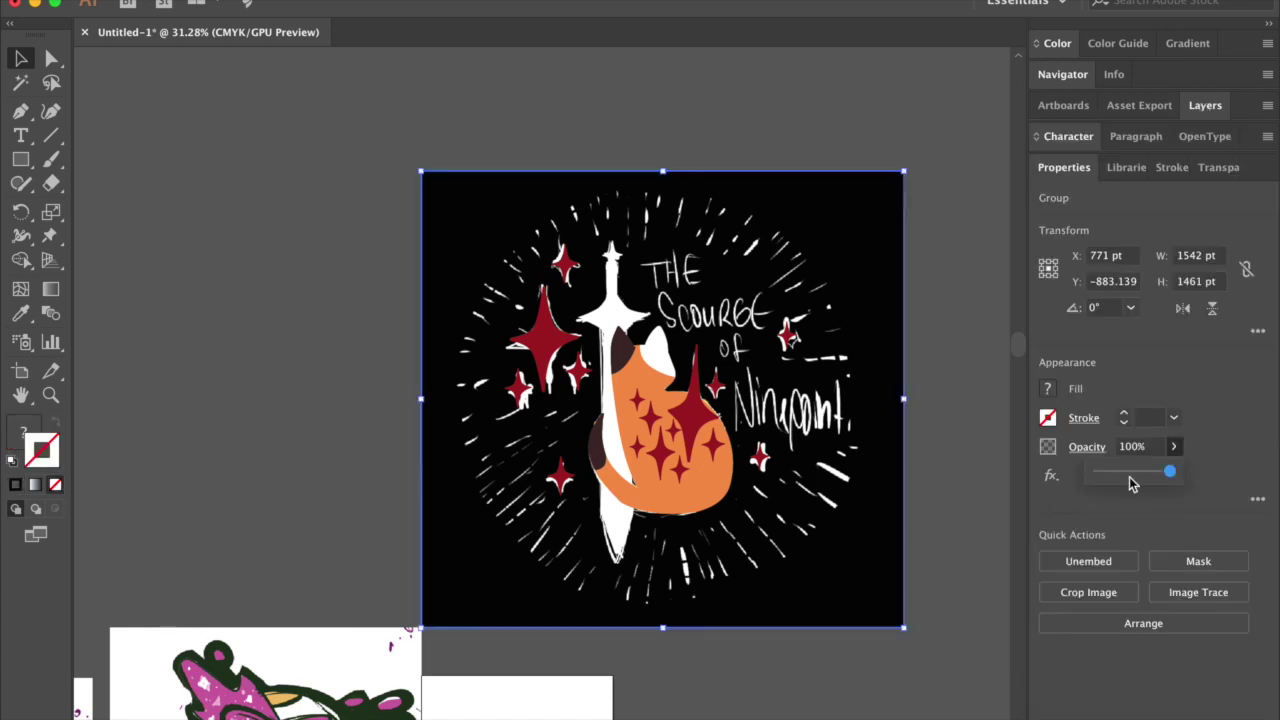
pyautogui.click(1129, 477)
pyautogui.click(926, 487)
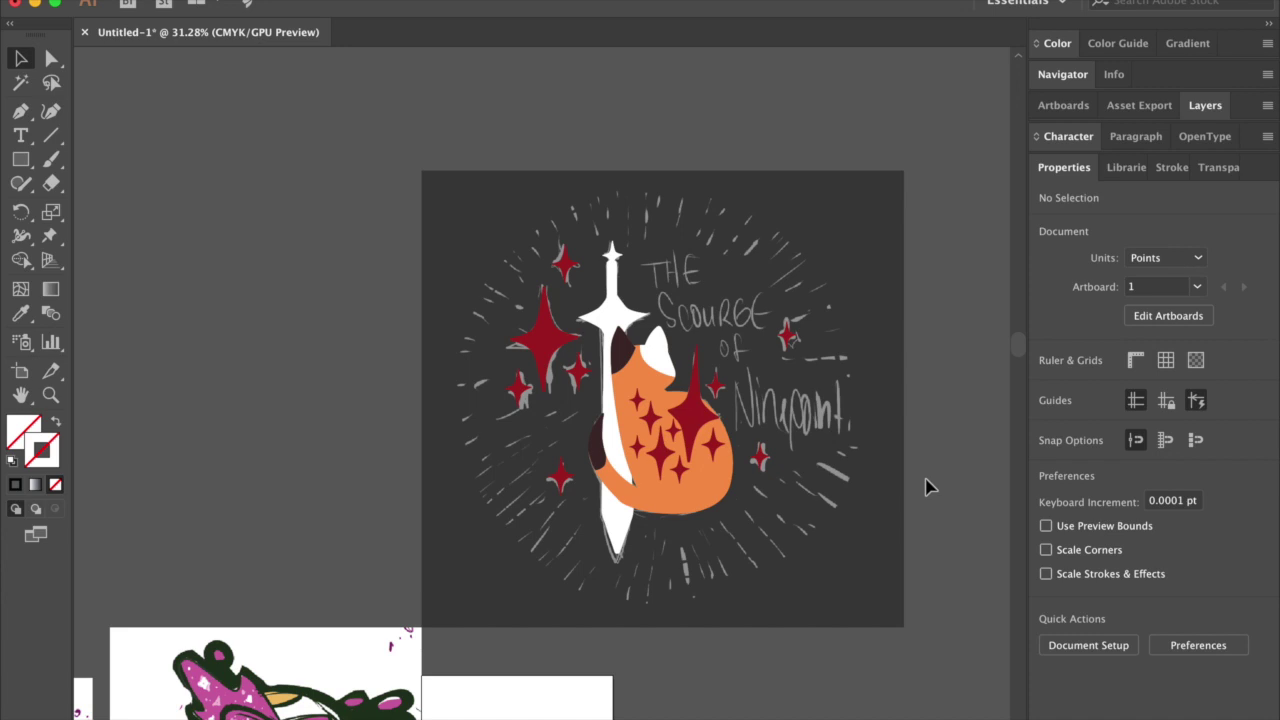
# - Add the title "The Scourge of Ninepoint" on four lines over the sketched lettering, in Charter at 130 pt
pyautogui.scroll(5, 926, 487)
pyautogui.scroll(2, 777, 531)
pyautogui.press('t')
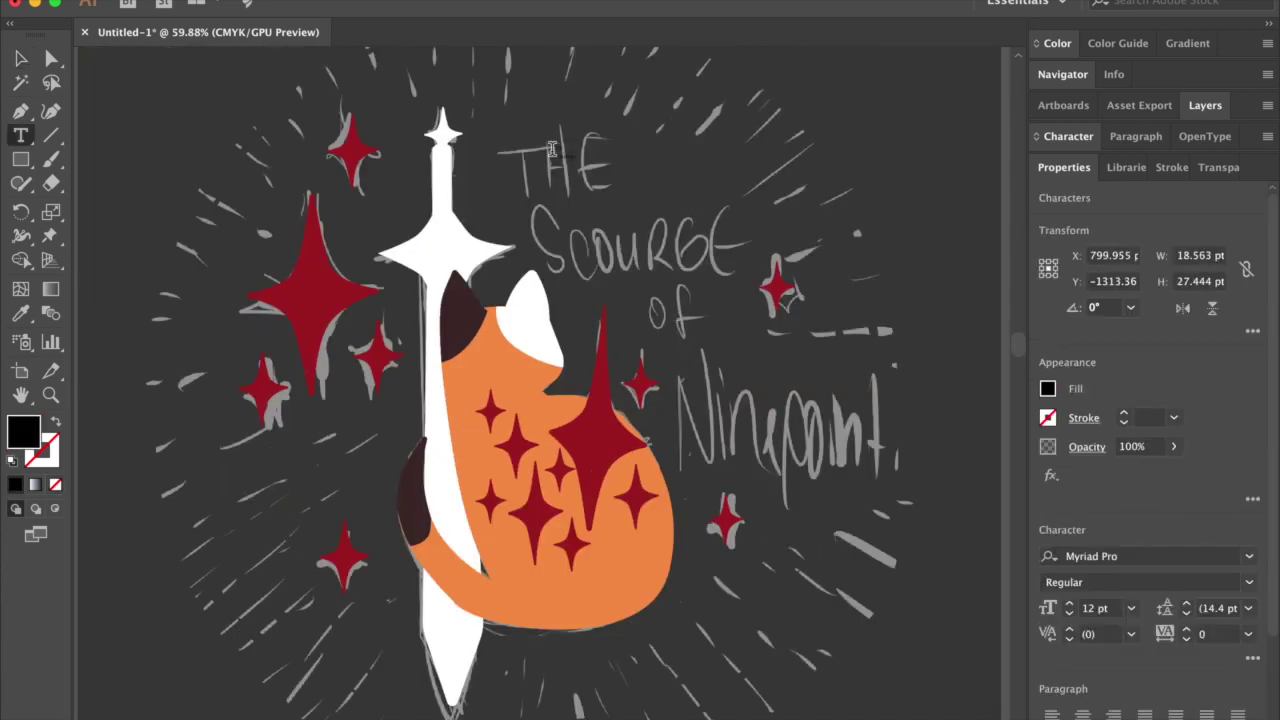
pyautogui.click(1122, 555)
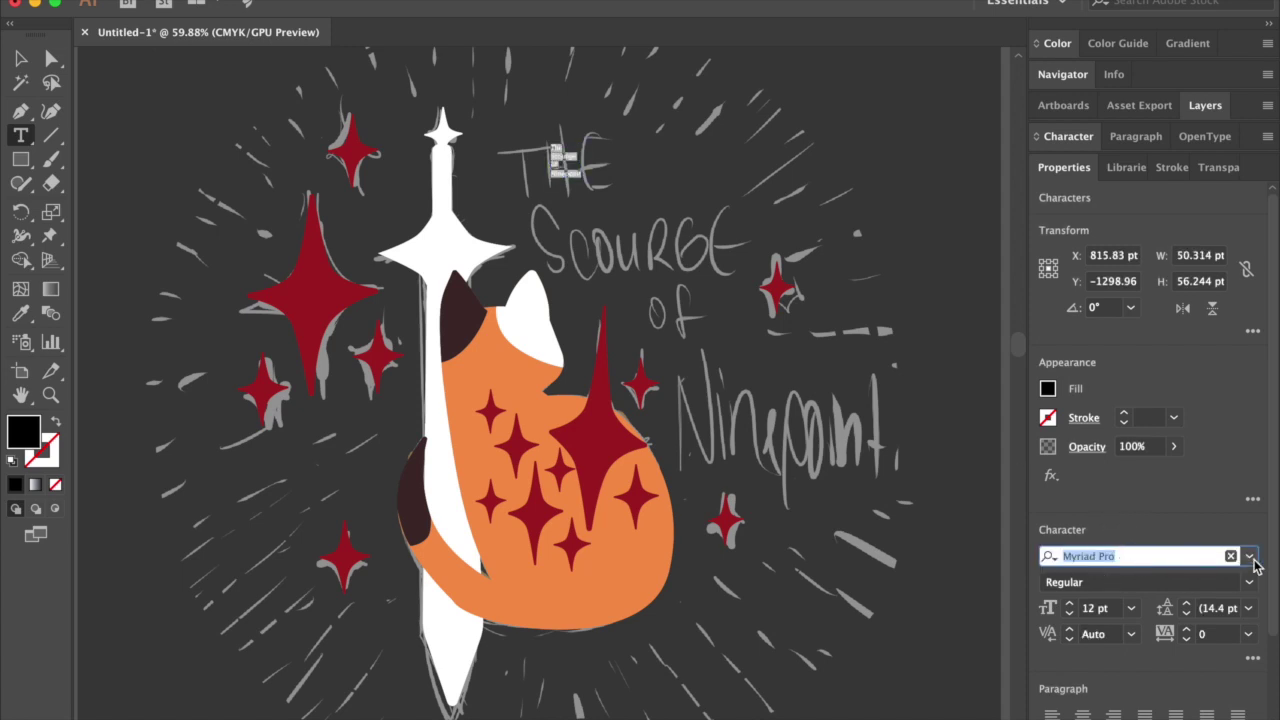
pyautogui.click(1249, 556)
pyautogui.scroll(-3, 937, 272)
pyautogui.scroll(-10, 937, 272)
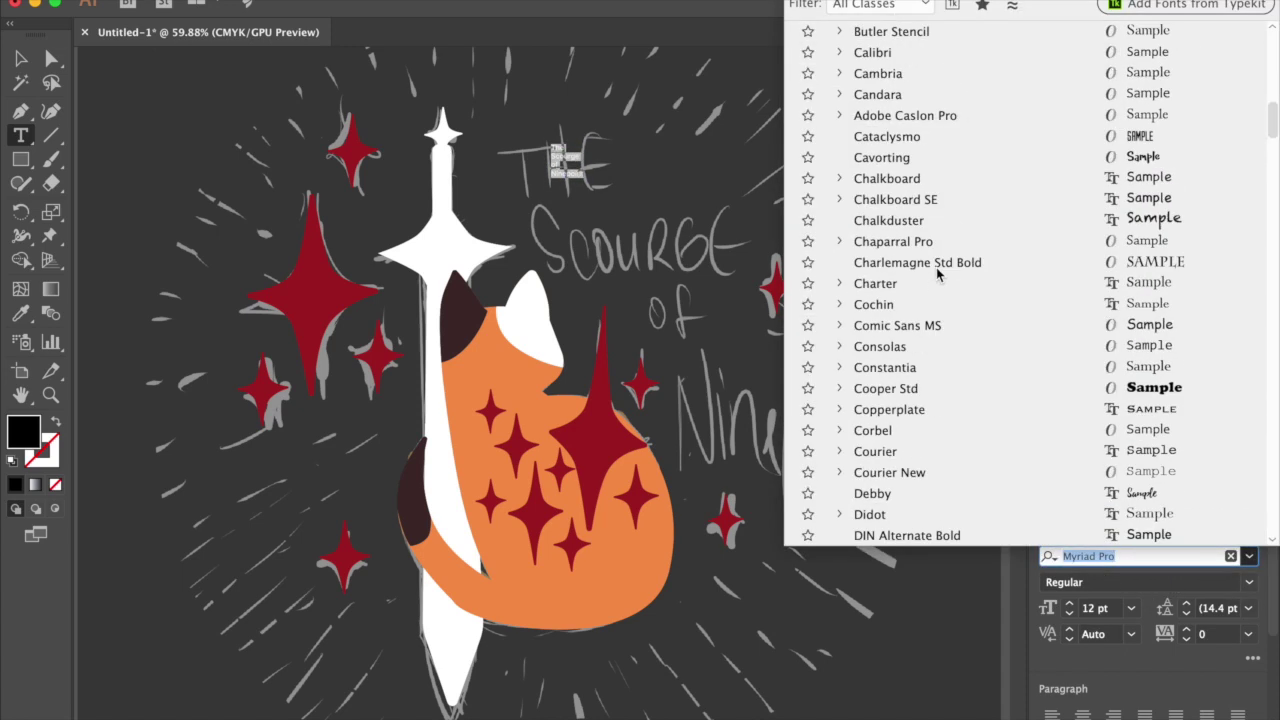
pyautogui.click(940, 282)
pyautogui.click(1088, 610)
pyautogui.scroll(15, 1085, 617)
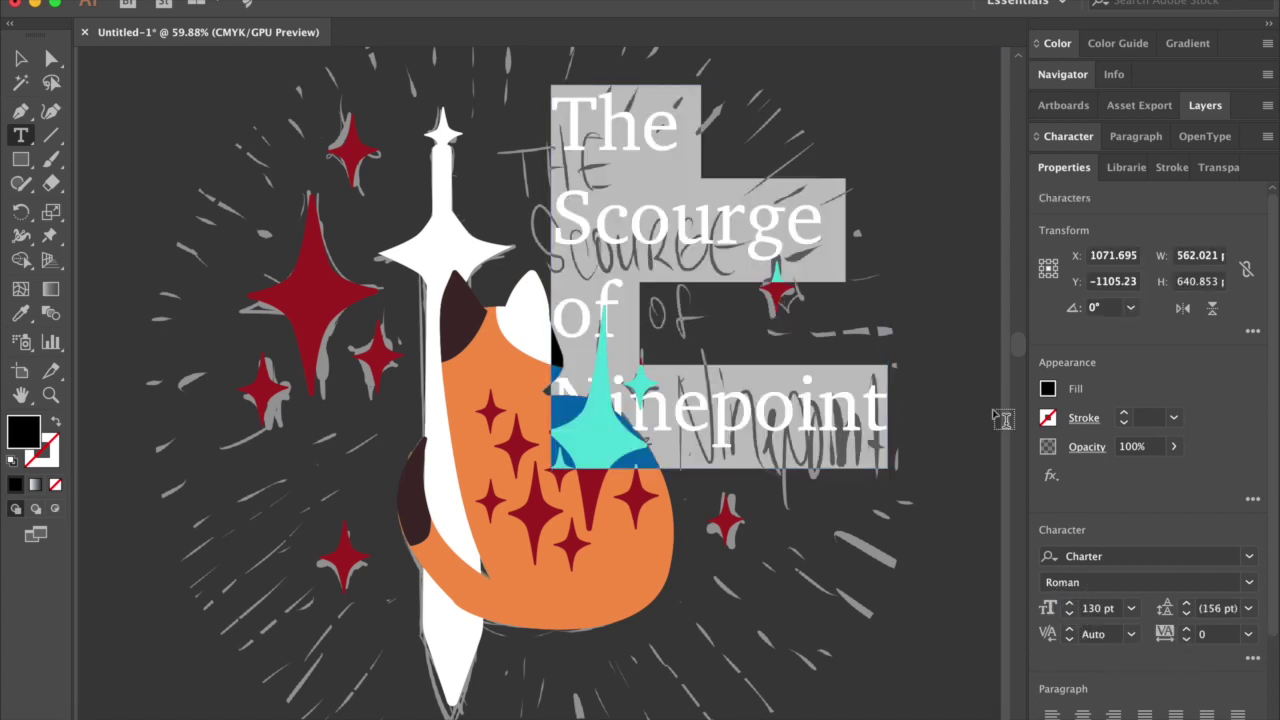
# - Change the title's font to Komika Title - Kaps
pyautogui.click(1249, 556)
pyautogui.scroll(-10, 1004, 438)
pyautogui.click(930, 451)
pyautogui.click(1249, 556)
pyautogui.scroll(-15, 960, 362)
pyautogui.click(911, 283)
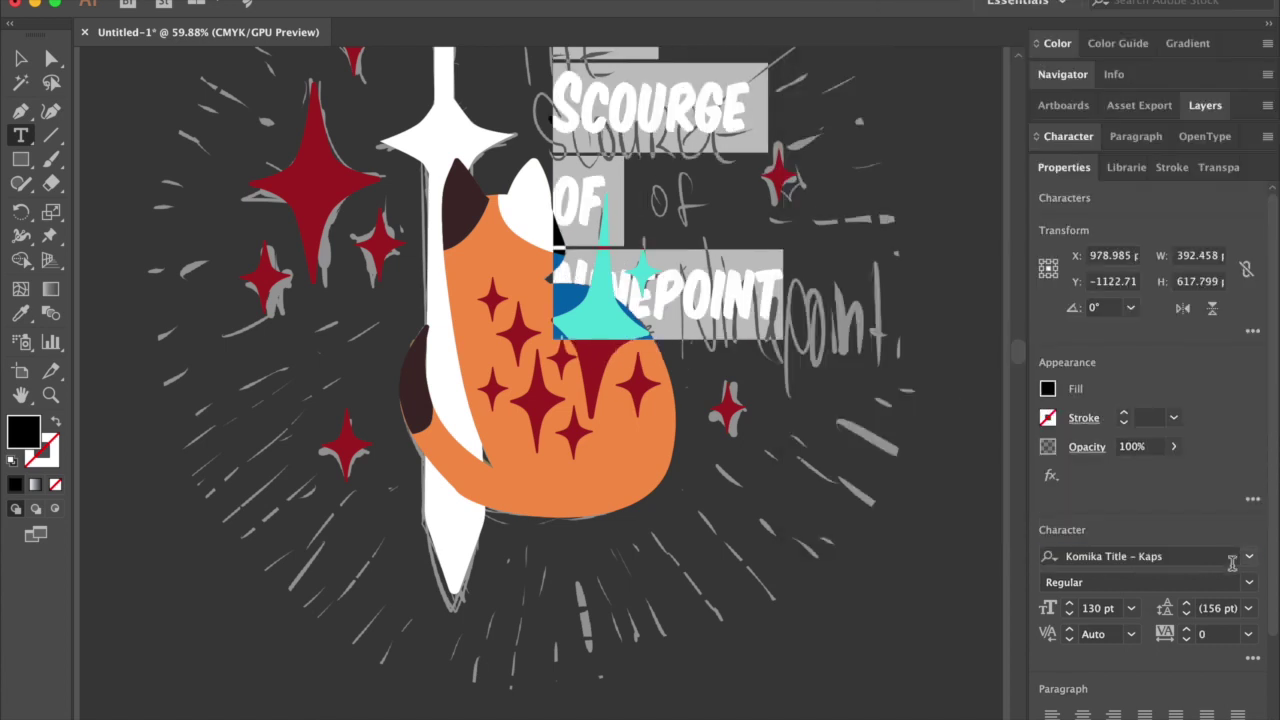
# - Change the title's font to Bohemian typewriter
pyautogui.click(1249, 556)
pyautogui.scroll(-5, 978, 470)
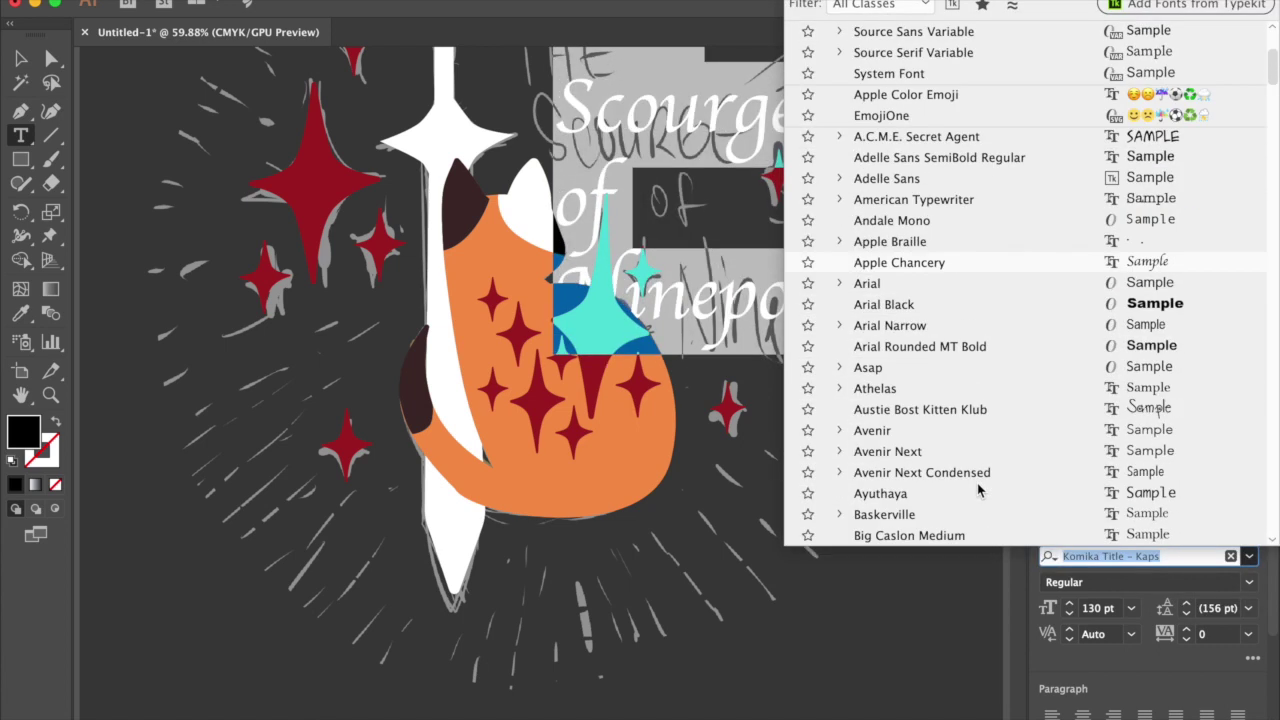
pyautogui.scroll(-5, 982, 500)
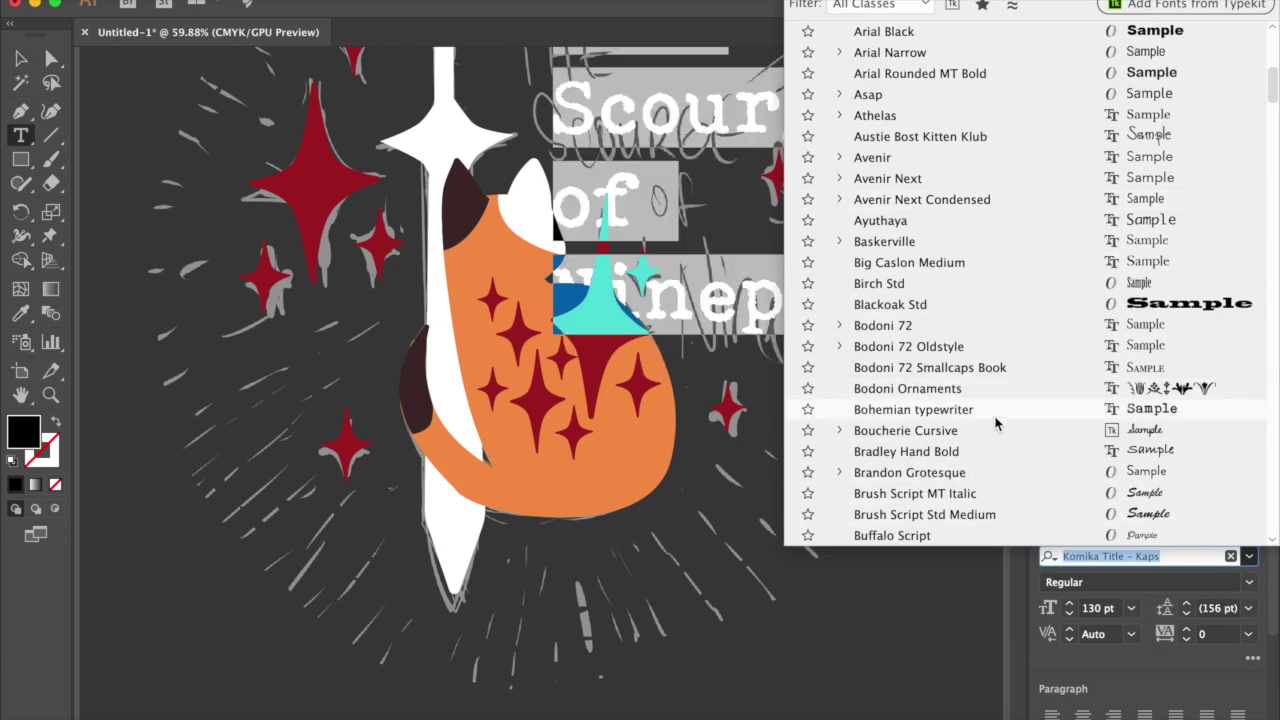
pyautogui.click(913, 409)
# - Scale the title text down to about 87.75 pt
pyautogui.scroll(-3, 640, 190)
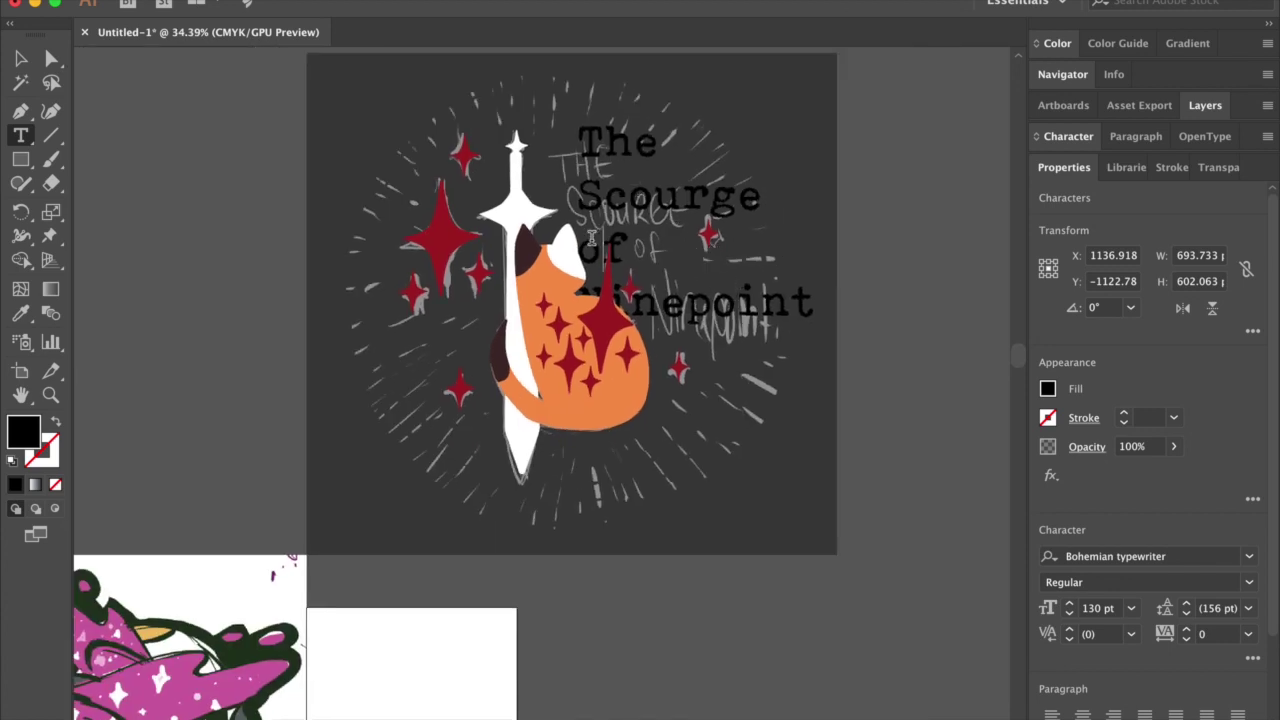
pyautogui.press('Escape')
pyautogui.moveTo(884, 116); pyautogui.dragTo(800, 192)
pyautogui.scroll(3, 873, 177)
# - Indent the "of" and "Ninepoint" lines in a staggered layout and move the title up beside the sword's crossguard
pyautogui.press('t')
pyautogui.click(650, 278)
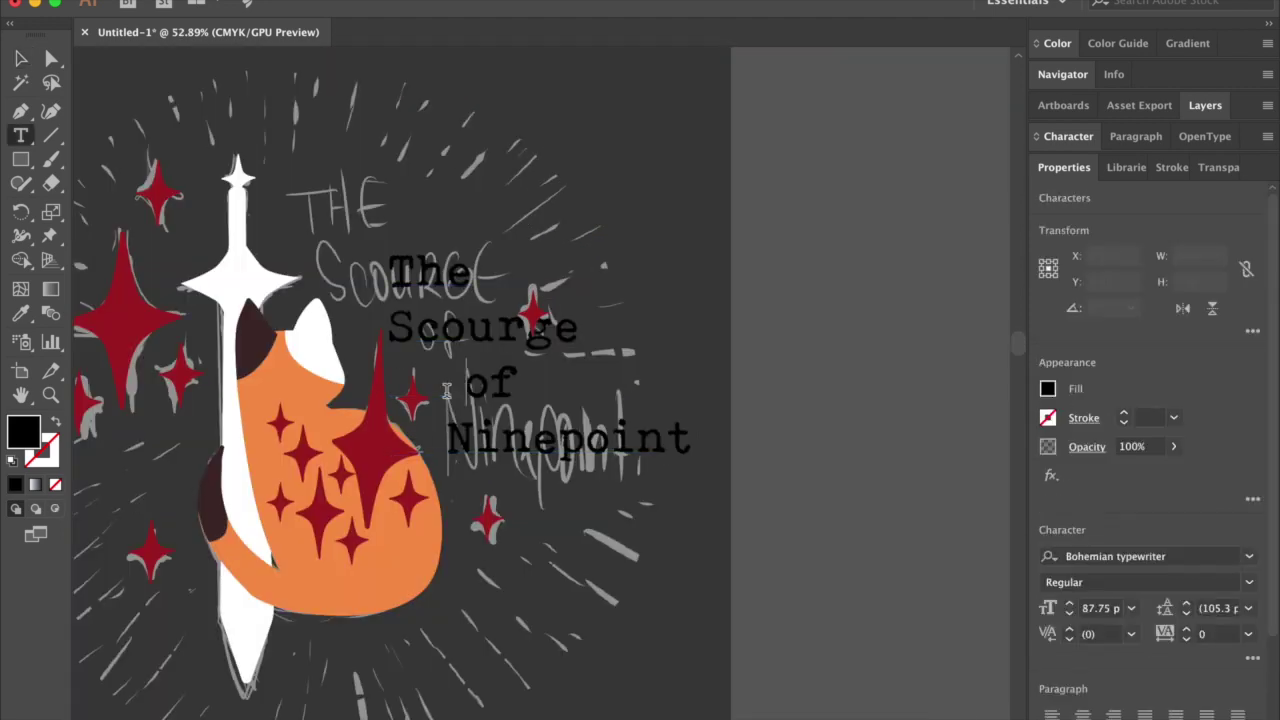
pyautogui.click(651, 314)
pyautogui.click(18, 58)
pyautogui.moveTo(480, 264); pyautogui.dragTo(398, 204)
pyautogui.click(712, 364)
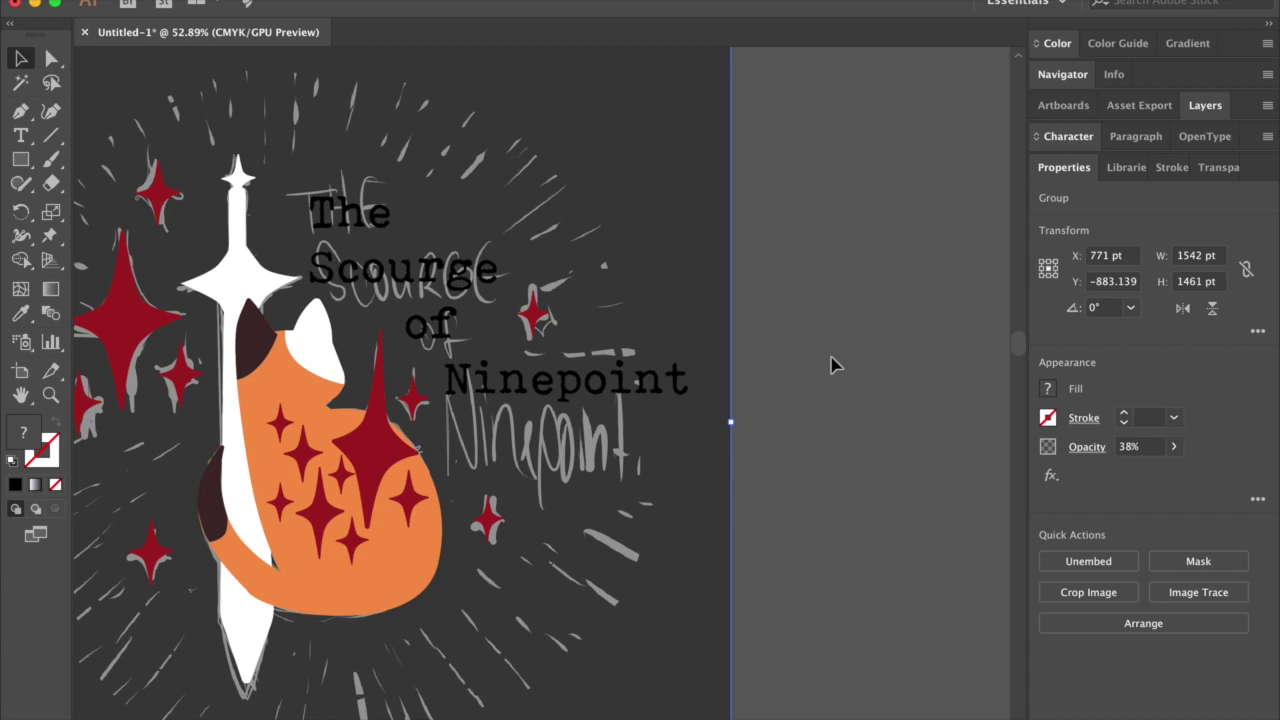
# - Recolor all the stars surrounding the cat and sword with the sword's white
pyautogui.click(535, 313)
pyautogui.keyDown('shift'); pyautogui.click(487, 515); pyautogui.keyUp('shift')
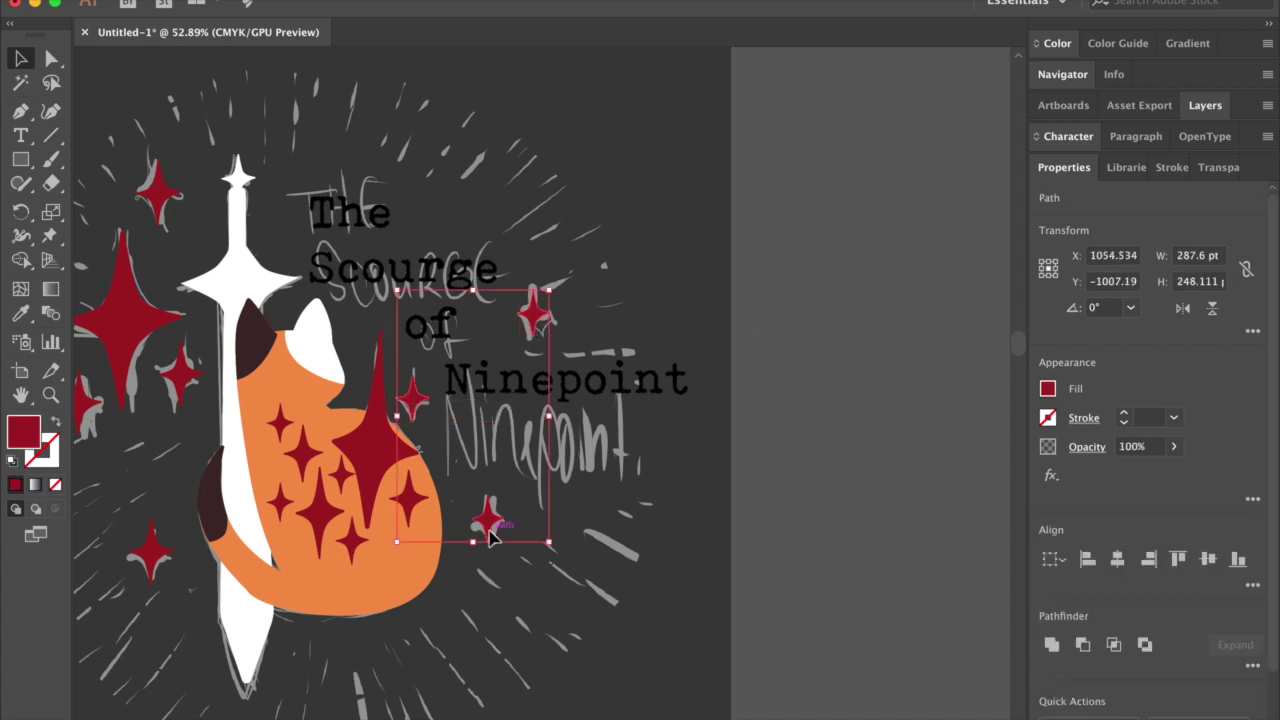
pyautogui.keyDown('shift'); pyautogui.click(150, 550); pyautogui.keyUp('shift')
pyautogui.hscroll(-5, 149, 557)
pyautogui.keyDown('shift'); pyautogui.click(300, 348); pyautogui.keyUp('shift')
pyautogui.keyDown('shift'); pyautogui.click(322, 232); pyautogui.keyUp('shift')
pyautogui.press('i')
pyautogui.click(395, 300)
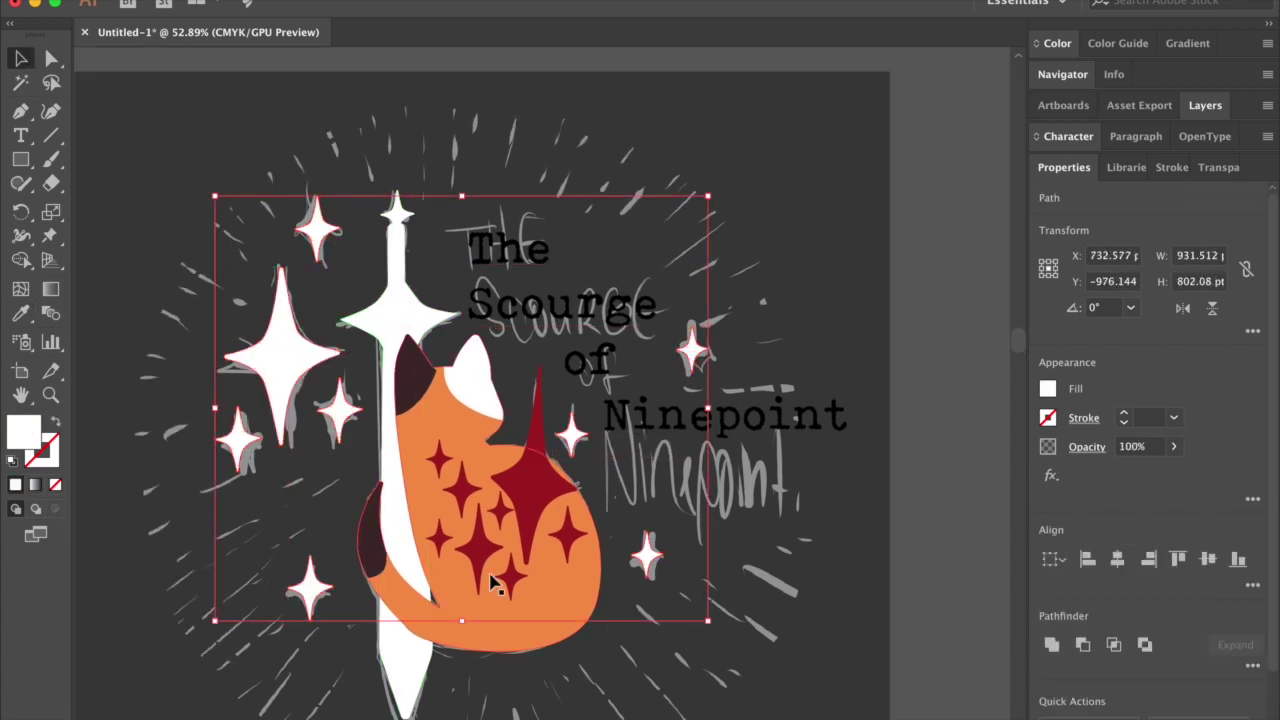
# - Recolor the cat's largest star and its uppermost small star with the dark brown of the tail patch
pyautogui.keyDown('ctrl'); pyautogui.click(534, 485); pyautogui.keyUp('ctrl')
pyautogui.click(392, 518)
pyautogui.keyDown('ctrl'); pyautogui.click(443, 452); pyautogui.keyUp('ctrl')
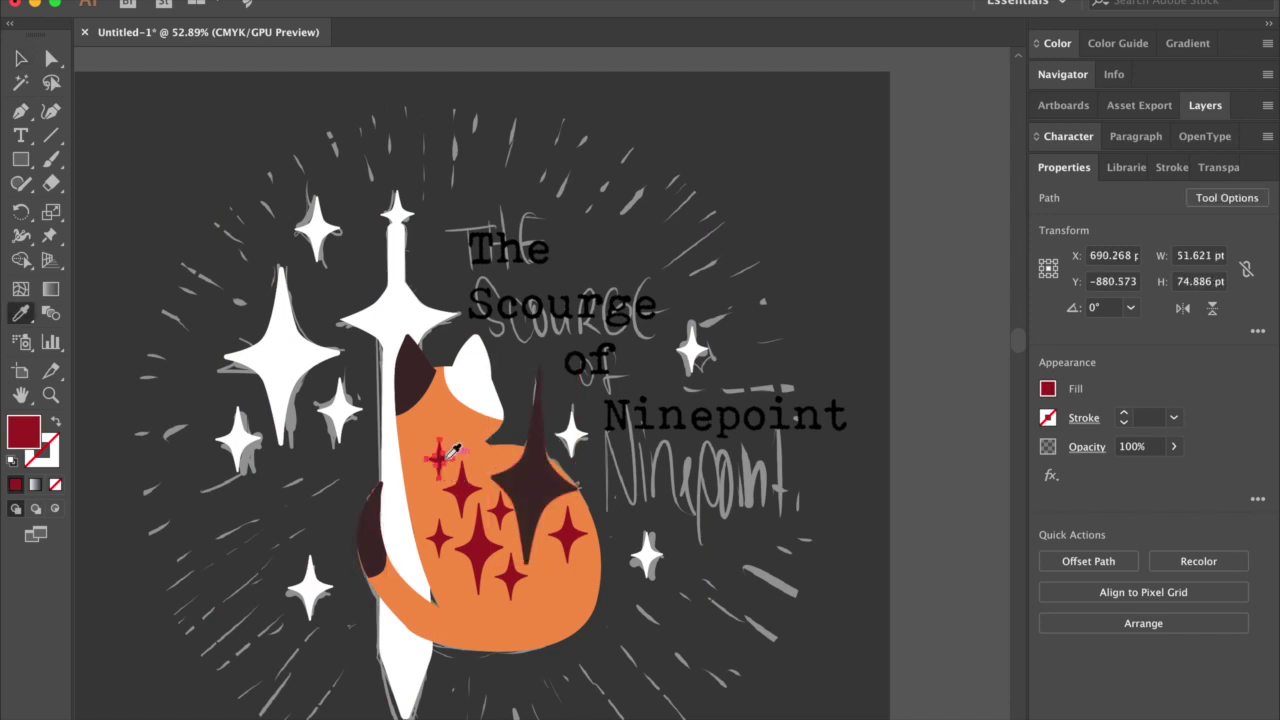
pyautogui.press('/')
pyautogui.click(395, 535)
# - Fill the cat's three medium stars white and its remaining small stars dark brown
pyautogui.keyDown('ctrl'); pyautogui.click(462, 490); pyautogui.keyUp('ctrl')
pyautogui.keyDown('shift'); pyautogui.click(480, 548); pyautogui.keyUp('shift')
pyautogui.click(645, 552)
pyautogui.keyDown('ctrl'); pyautogui.click(567, 535); pyautogui.keyUp('ctrl')
pyautogui.moveTo(510, 515); pyautogui.dragTo(506, 513)
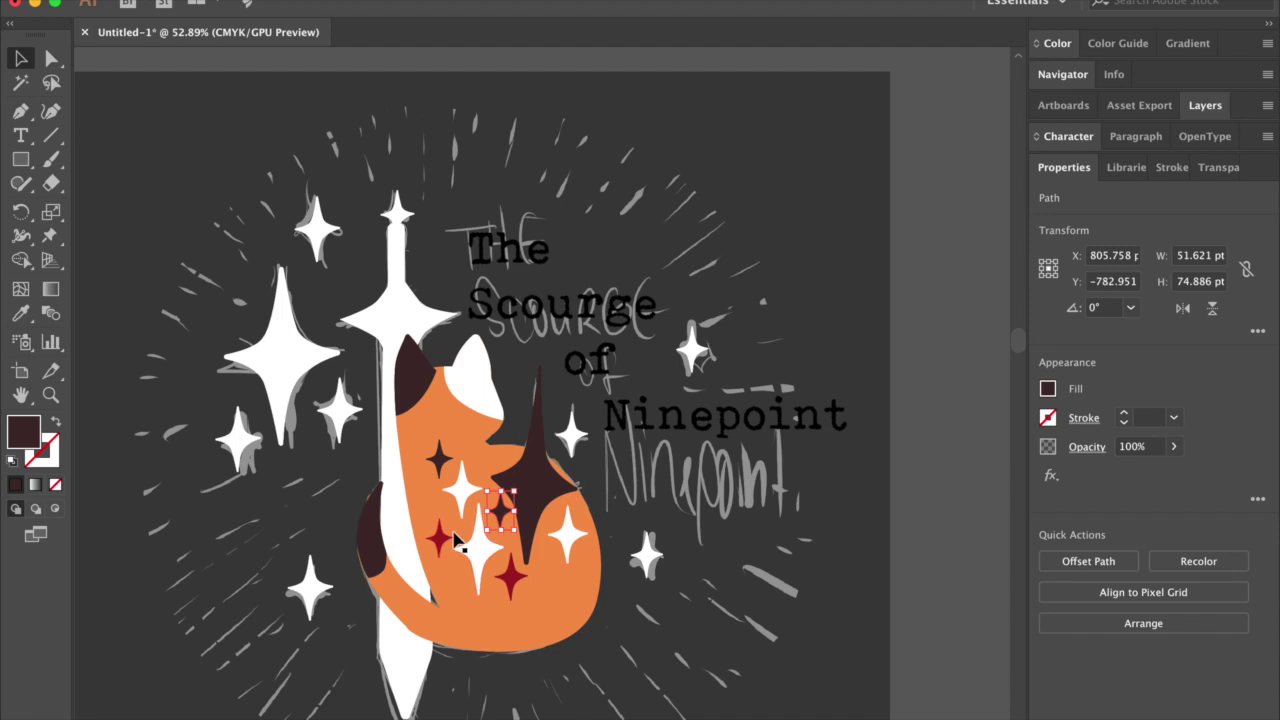
pyautogui.click(950, 580)
pyautogui.scroll(-3, 950, 580)
pyautogui.scroll(-1, 940, 558)
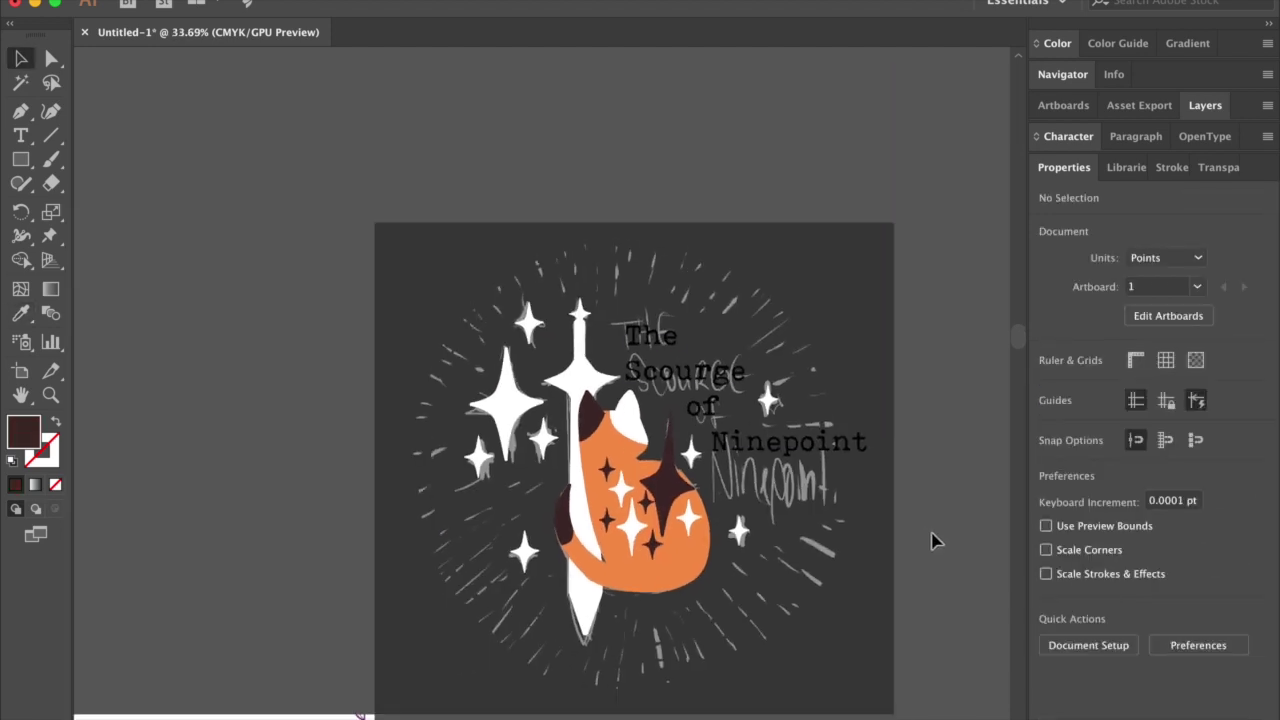
# - Fill the title text white
pyautogui.click(840, 440)
pyautogui.hotkey('ctrl', 'z')
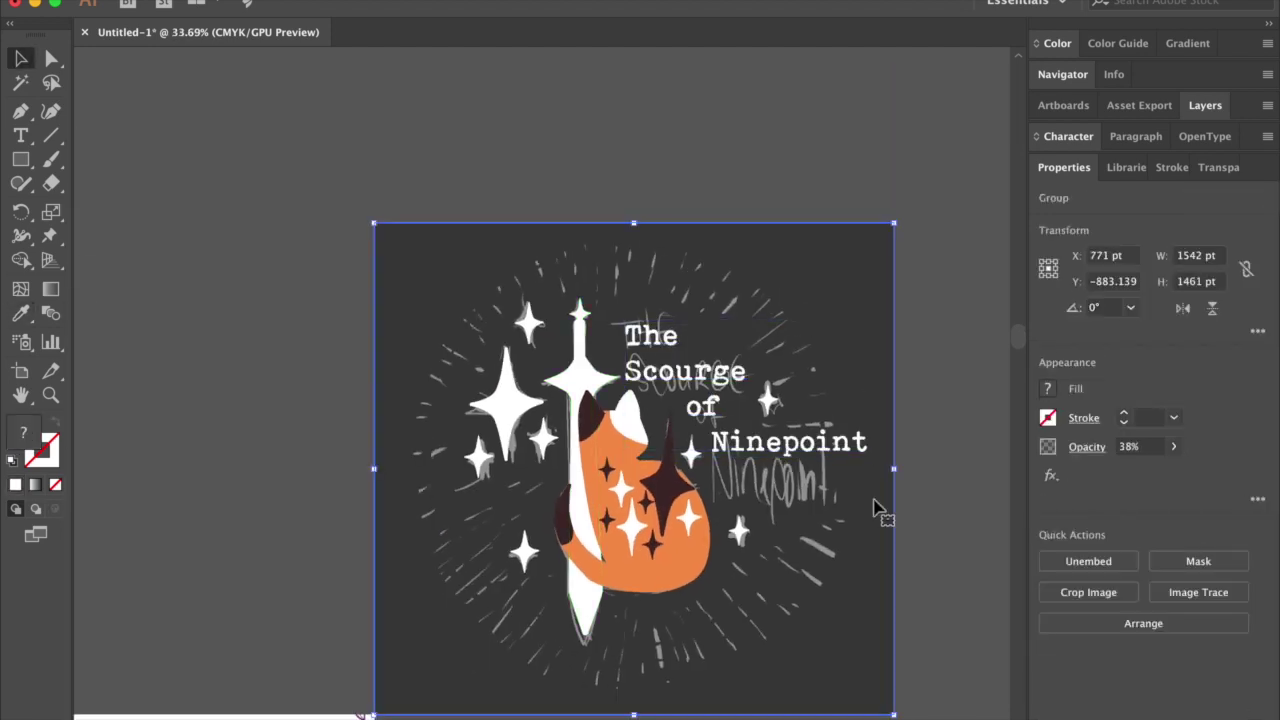
pyautogui.click(940, 543)
pyautogui.click(1136, 136)
# - Draw a black rectangle across the whole design and place it behind the artwork and the reference sketch
pyautogui.scroll(-2, 846, 314)
pyautogui.press('m')
pyautogui.moveTo(369, 169); pyautogui.dragTo(873, 642)
pyautogui.doubleClick(13, 432)
pyautogui.click(15, 388)
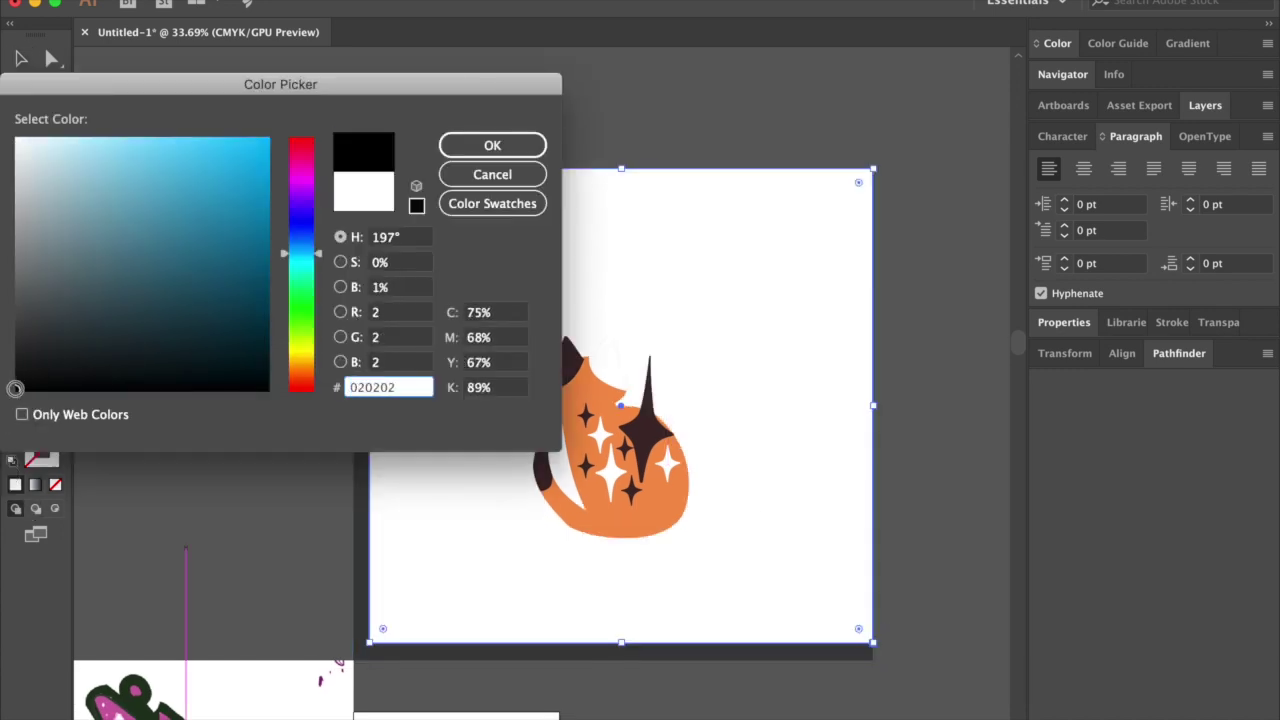
pyautogui.moveTo(384, 398); pyautogui.dragTo(331, 396)
pyautogui.press('Return')
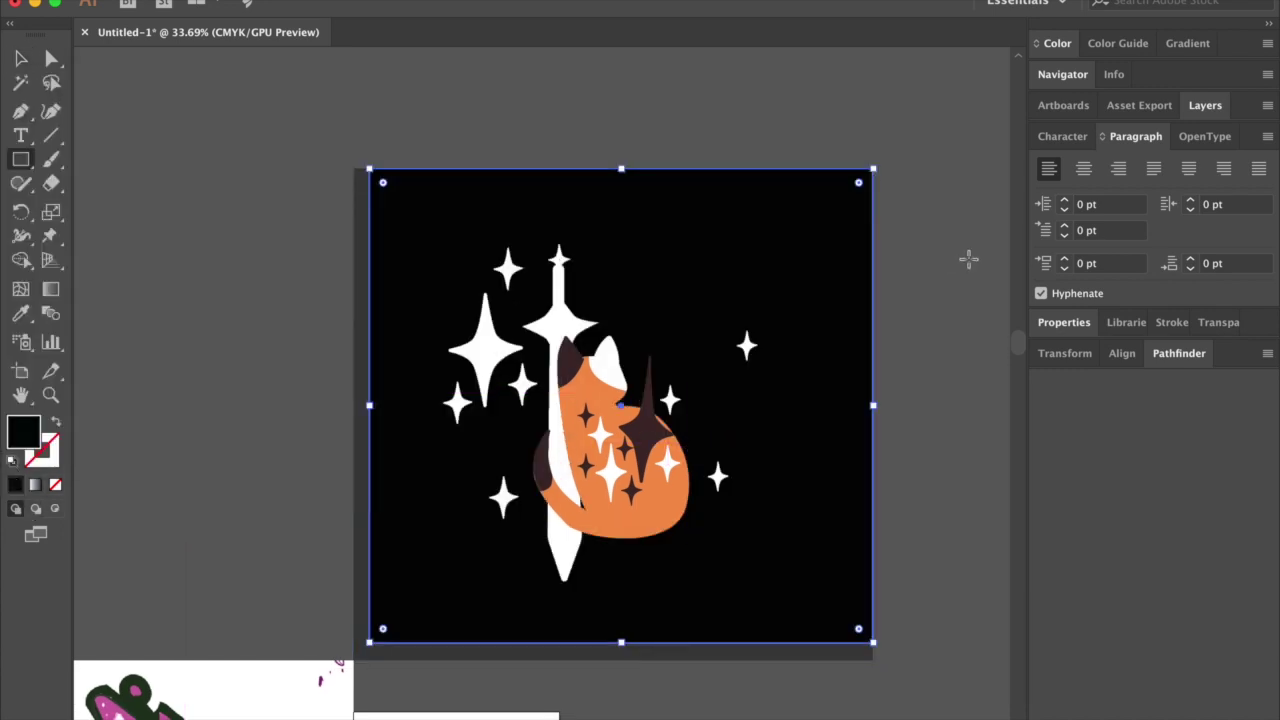
pyautogui.press('v')
pyautogui.click(946, 371)
# - Select the entire title text and set its font to Palatino
pyautogui.scroll(3, 810, 638)
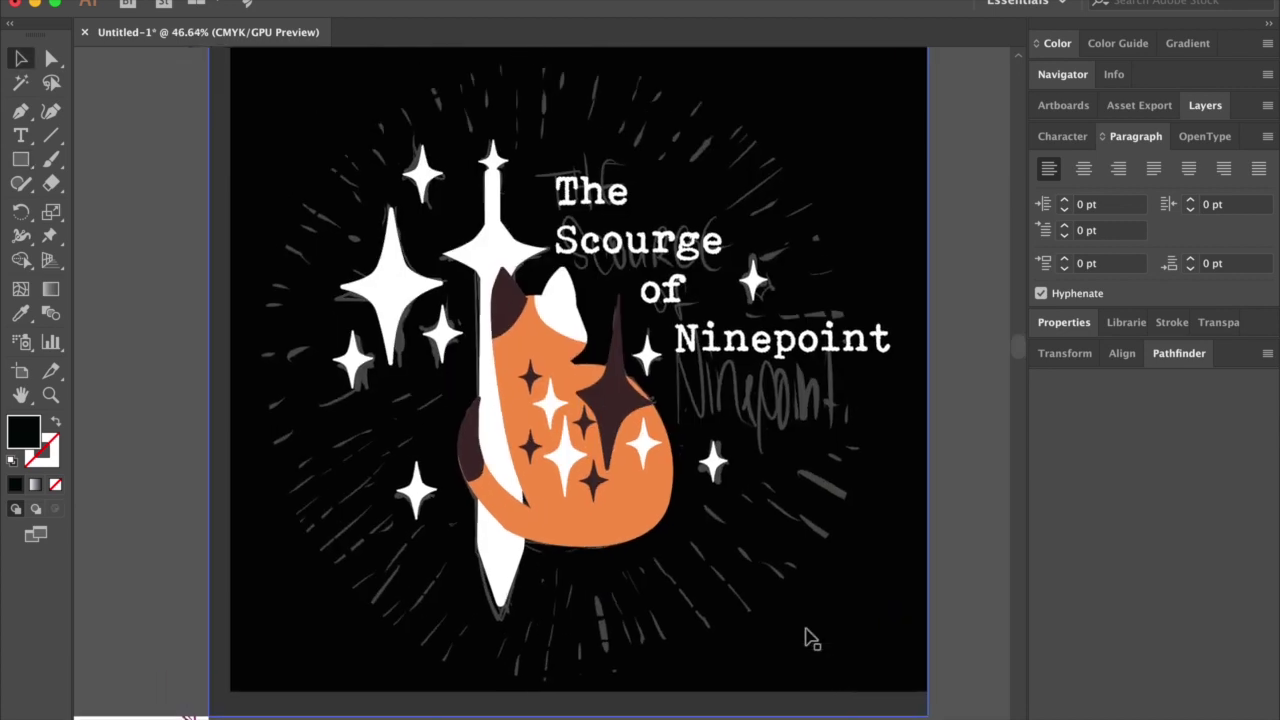
pyautogui.press('t')
pyautogui.moveTo(556, 180); pyautogui.dragTo(895, 356)
pyautogui.click(1063, 106)
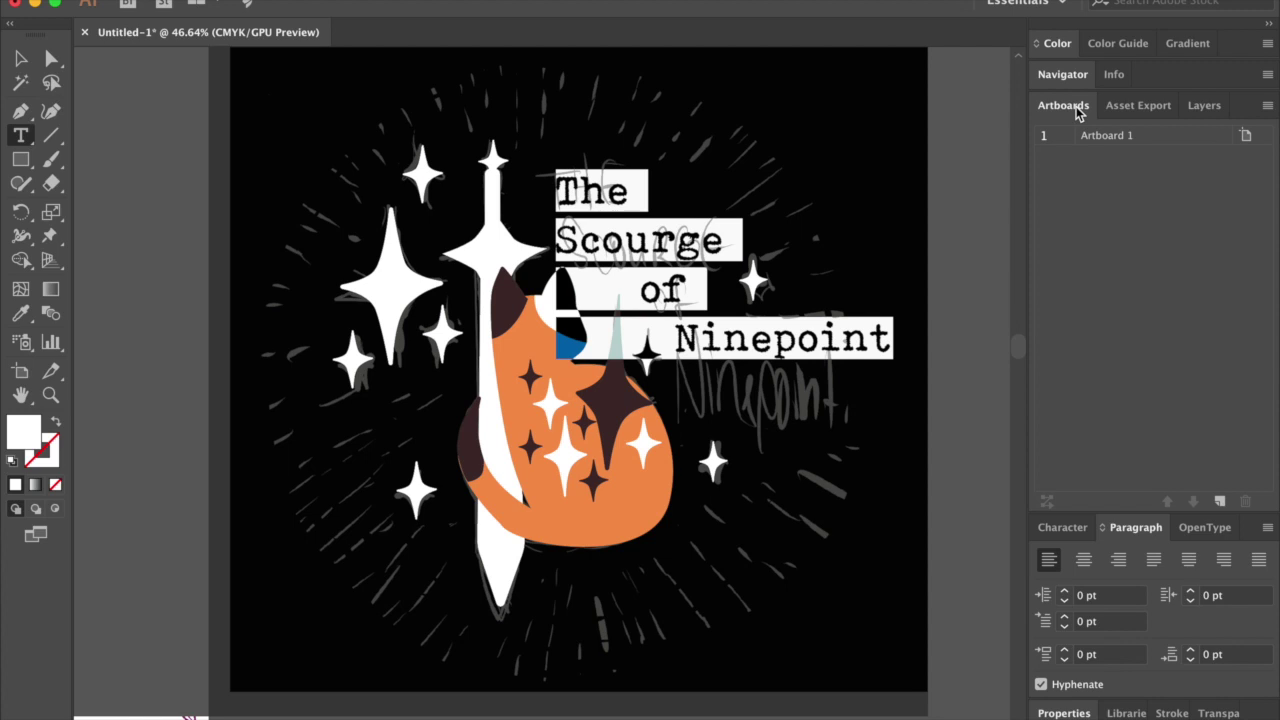
pyautogui.click(1065, 713)
pyautogui.click(1249, 556)
pyautogui.scroll(-10, 960, 183)
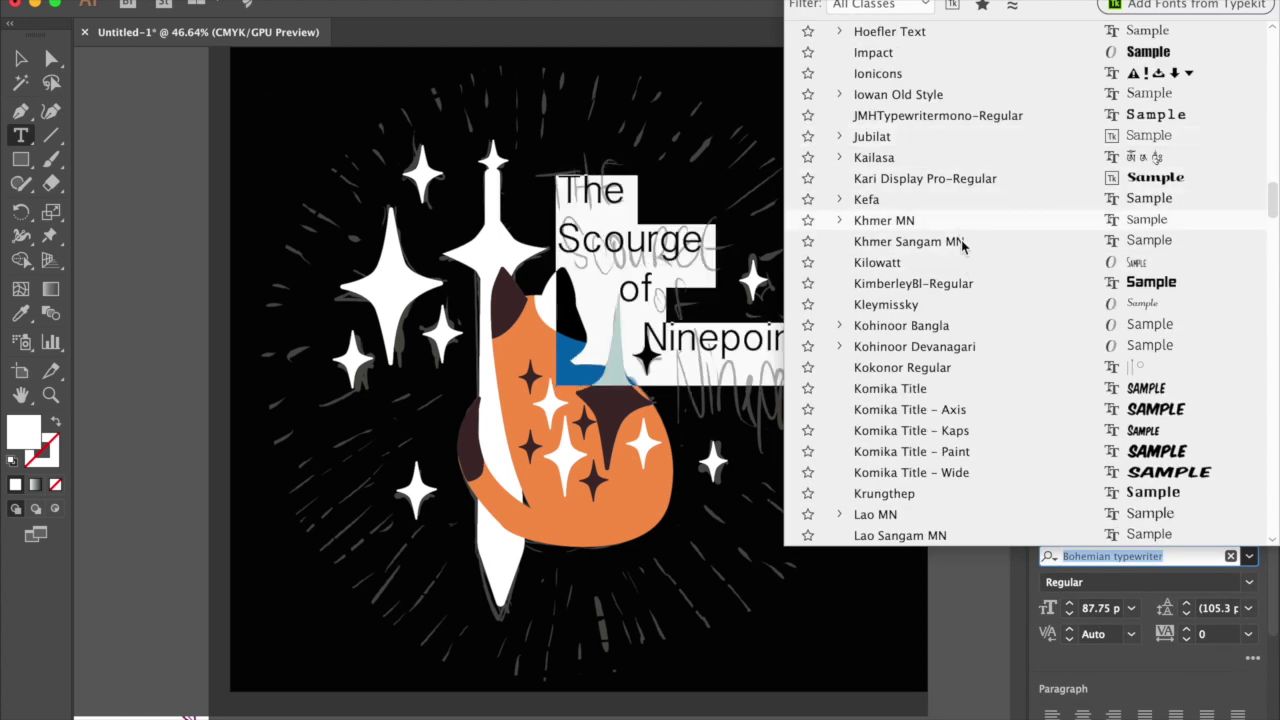
pyautogui.scroll(-1, 963, 430)
pyautogui.scroll(-10, 963, 430)
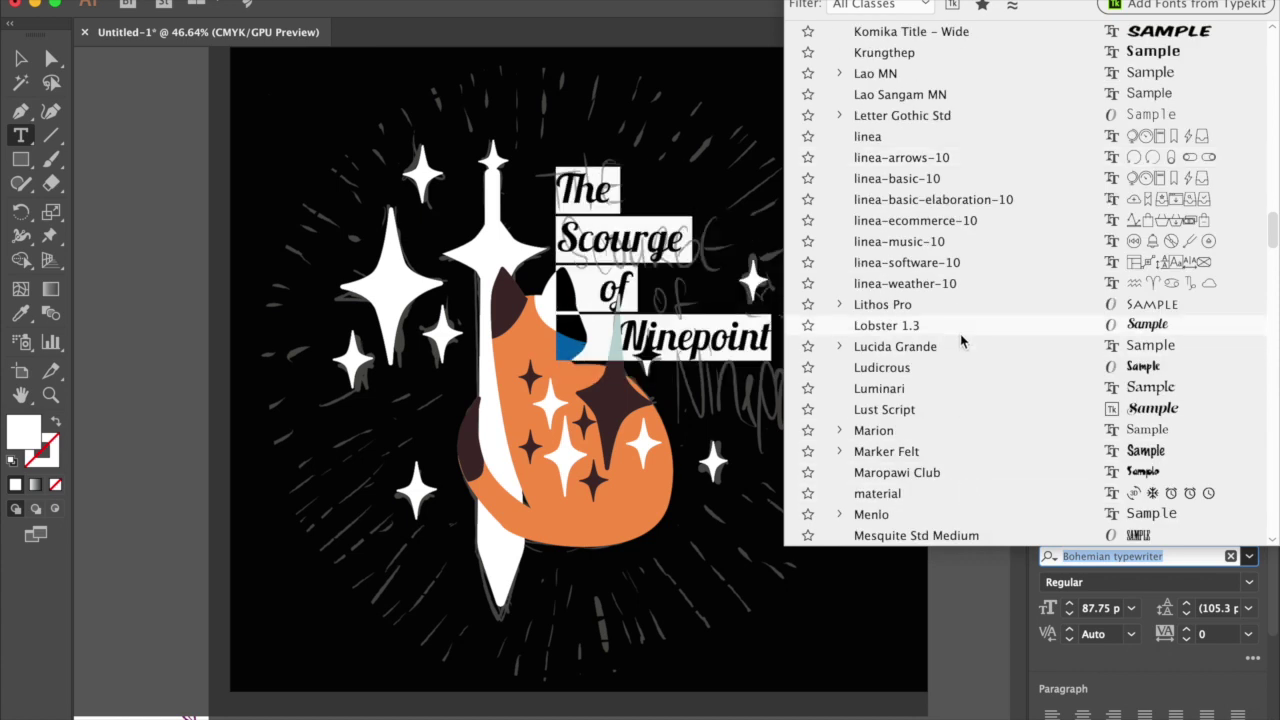
pyautogui.scroll(-6, 990, 475)
pyautogui.scroll(-6, 995, 475)
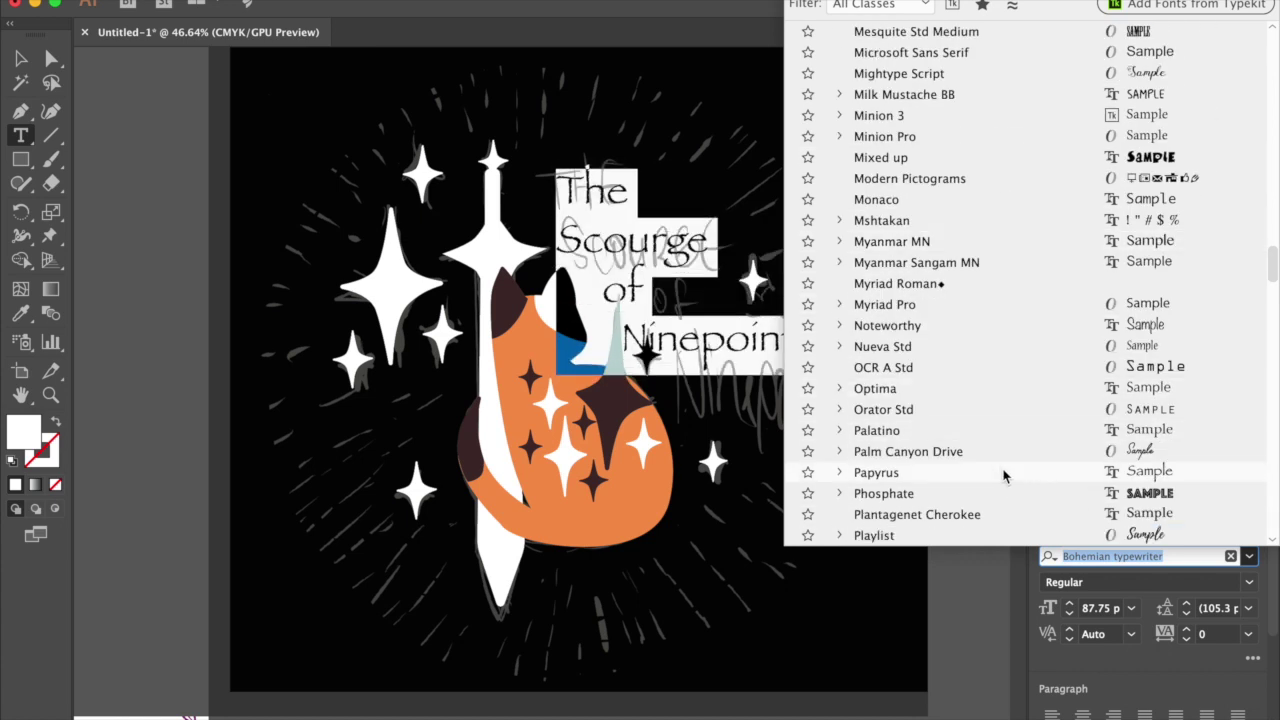
pyautogui.click(998, 432)
pyautogui.press('Escape')
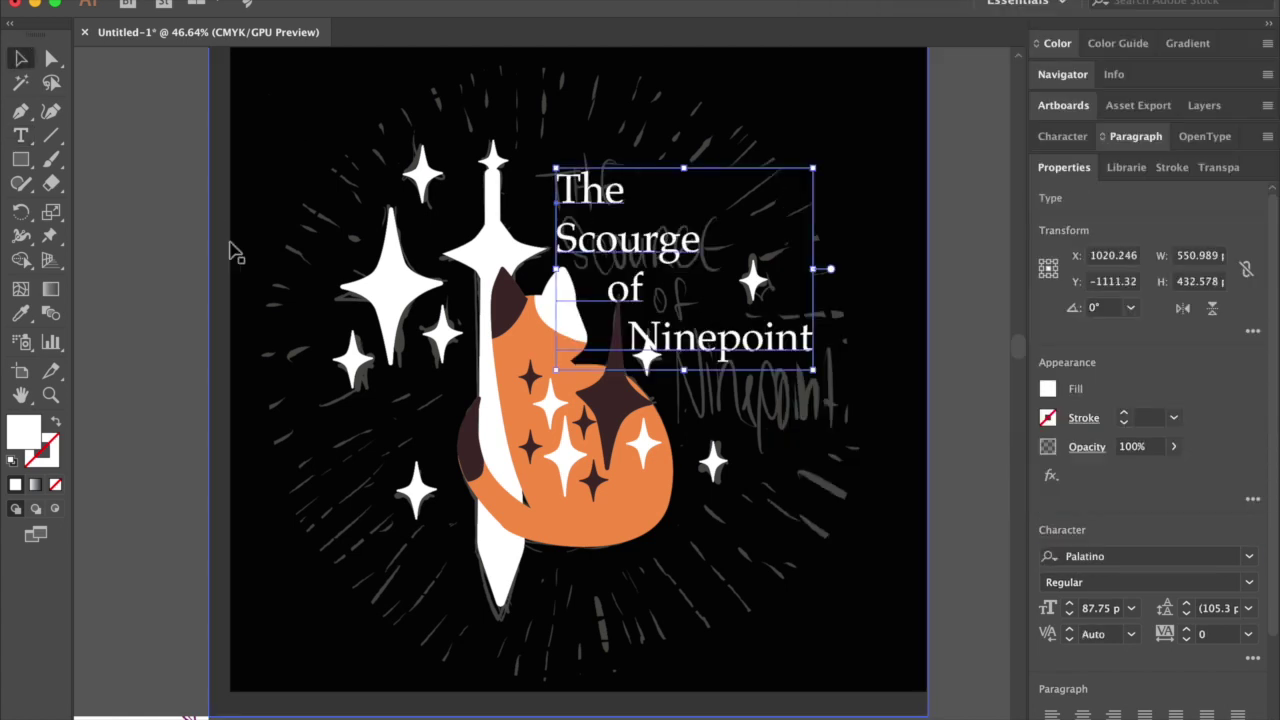
# - Draw a vertical white line about 173 pt long above the title, along the sketched circle of rays
pyautogui.click(185, 285)
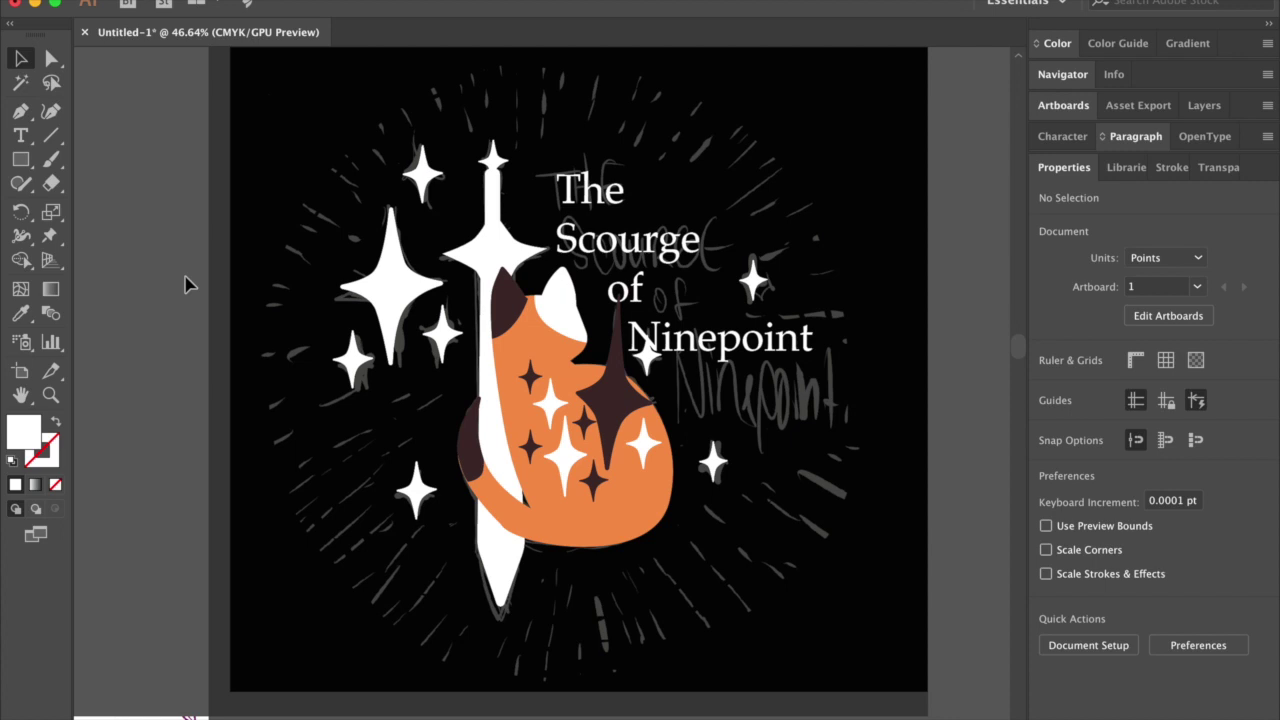
pyautogui.click(551, 63)
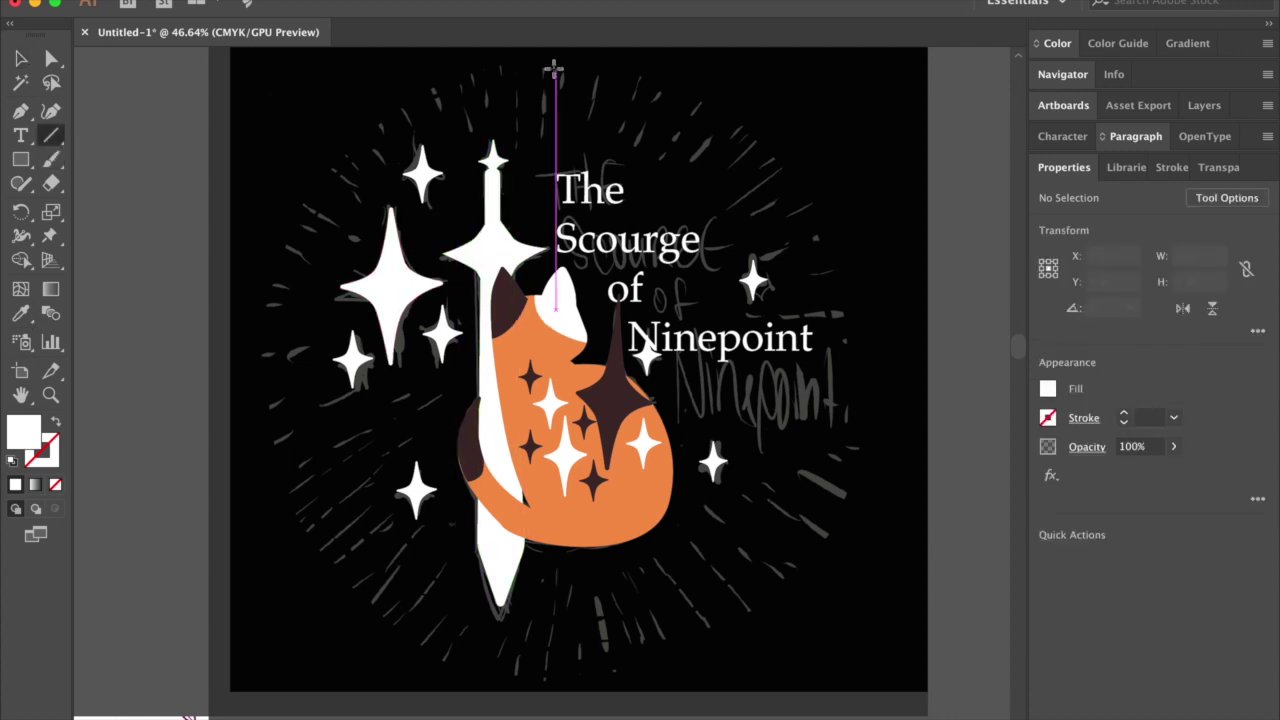
pyautogui.press('super+z')
pyautogui.press('\\')
pyautogui.moveTo(547, 139)
pyautogui.mouseDown()
pyautogui.moveTo(543, 49)
pyautogui.moveTo(543, 126)
pyautogui.mouseUp()
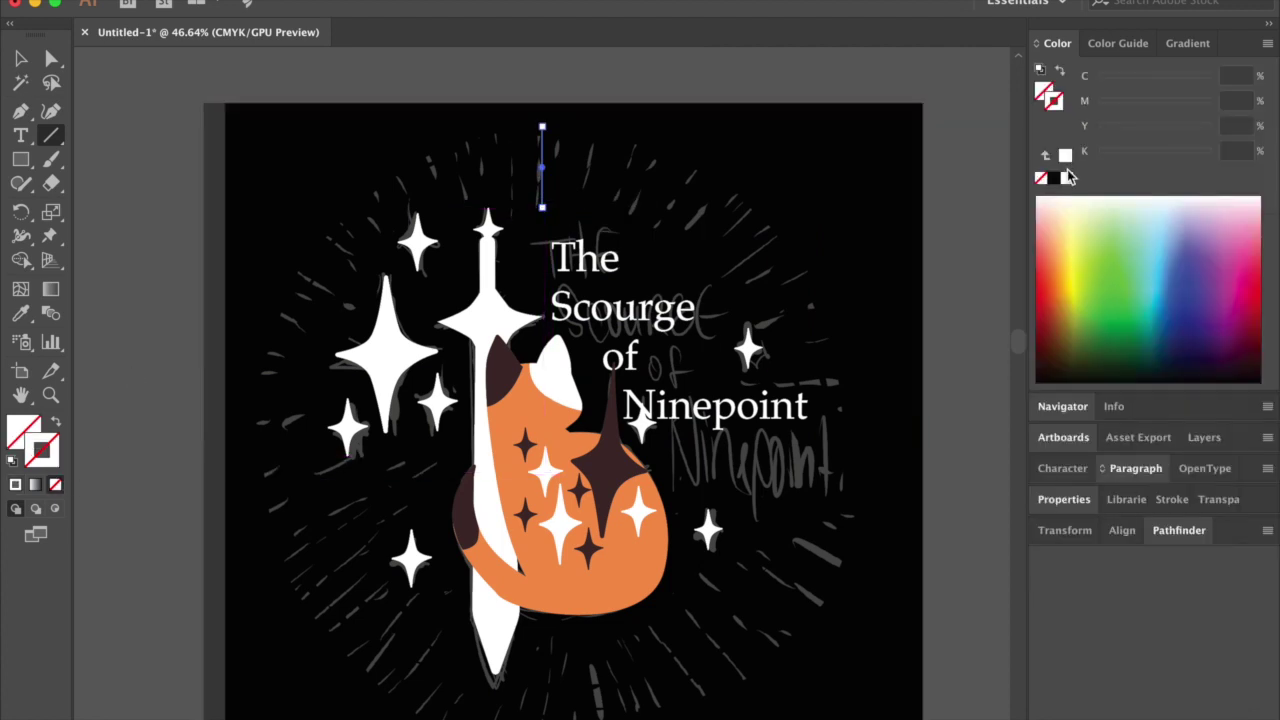
pyautogui.click(1064, 499)
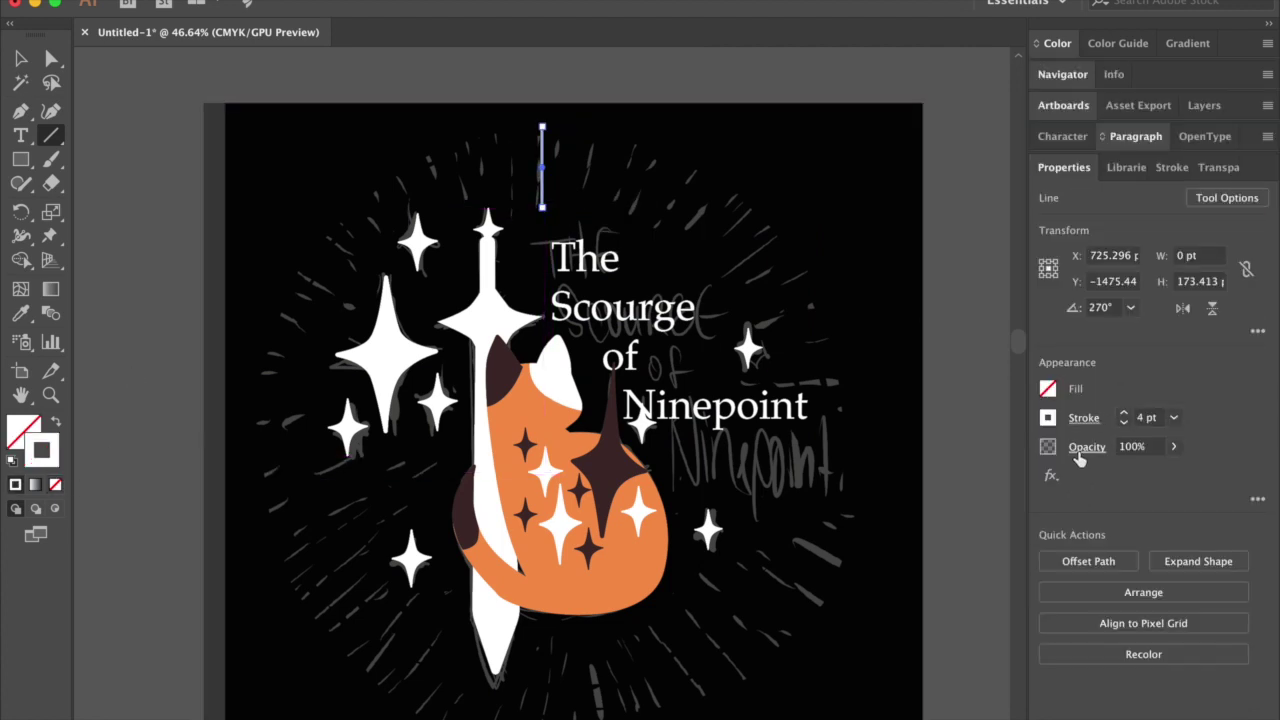
# - Make the line's stroke dashed with a 12 pt dash, 2 pt gap, 15 pt dash and 50 pt gap
pyautogui.click(1084, 418)
pyautogui.click(916, 560)
pyautogui.click(922, 584)
pyautogui.write('2')
pyautogui.click(963, 584)
pyautogui.write('15')
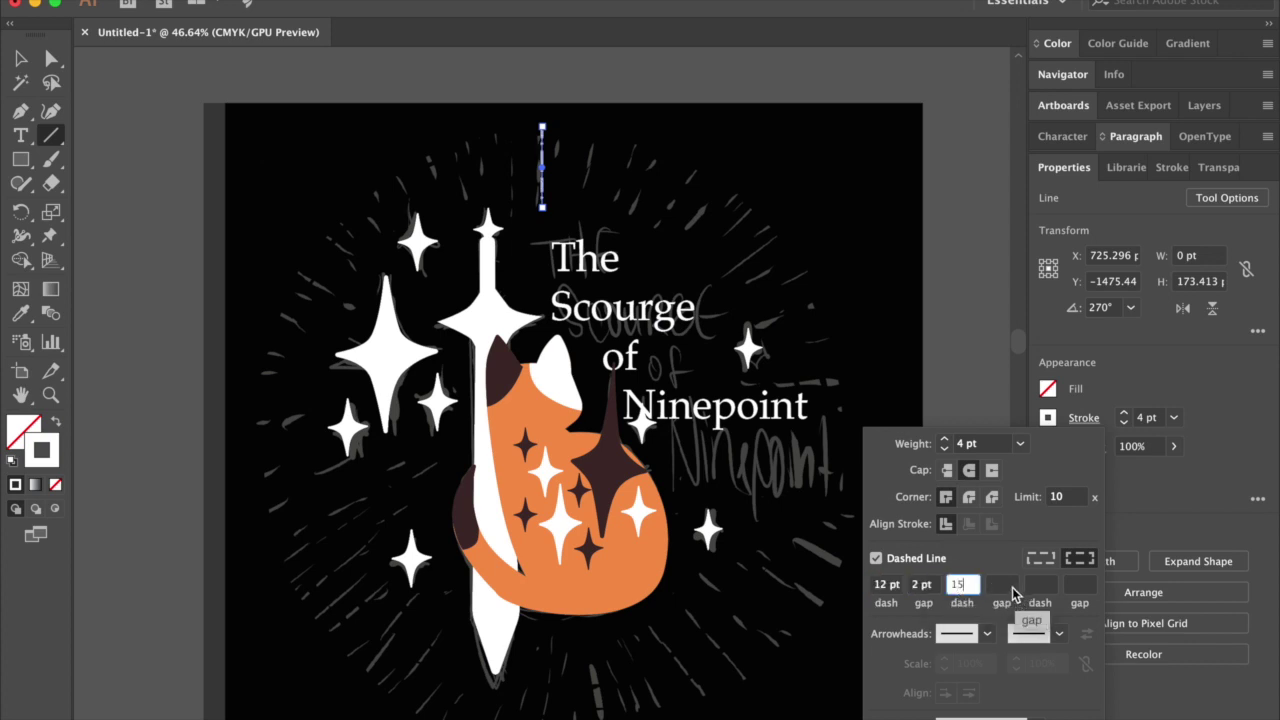
pyautogui.press('Tab')
pyautogui.write('50')
# - Set the second gap of the line's dash pattern to 10 pt
pyautogui.press('Tab')
pyautogui.hotkey('shift', 'Tab')
pyautogui.hotkey('shift', 'Tab')
pyautogui.hotkey('shift', 'Tab')
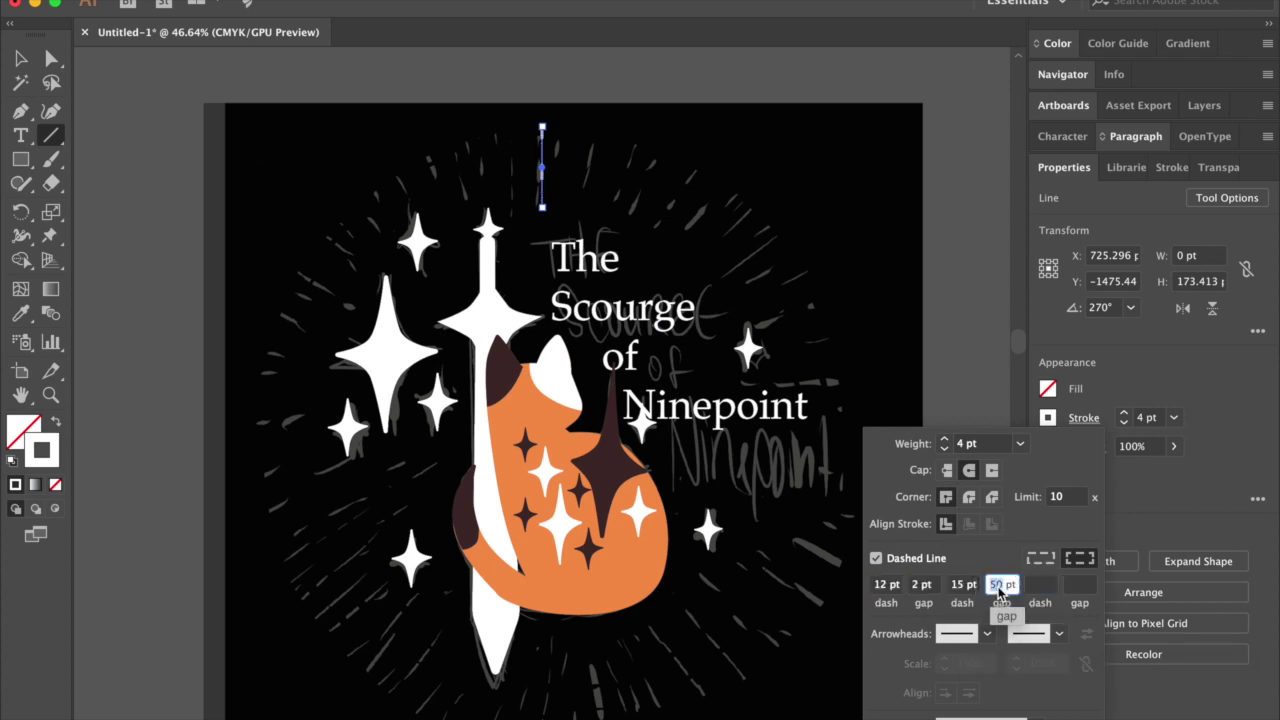
pyautogui.click(1003, 584)
pyautogui.write('3')
pyautogui.hotkey('shift', 'Tab')
pyautogui.press('Tab')
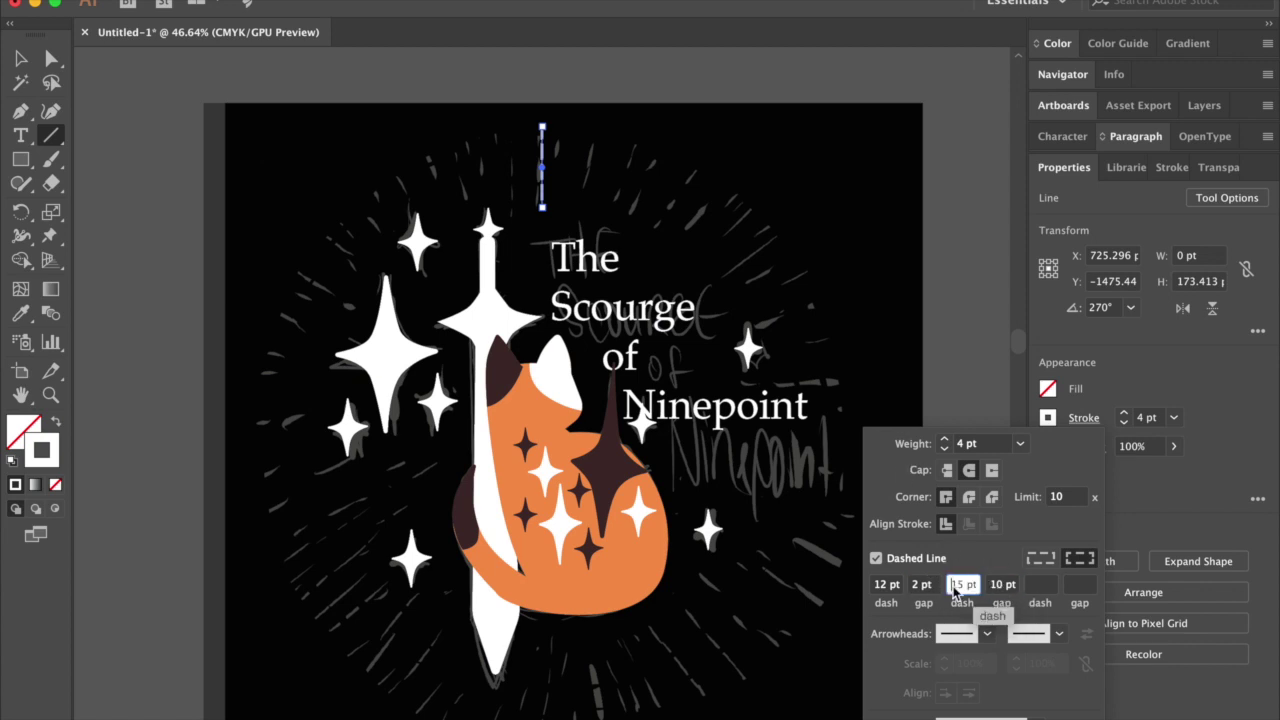
# - Try a 0 pt second gap on the dashed line and undo the last changes
pyautogui.write('0')
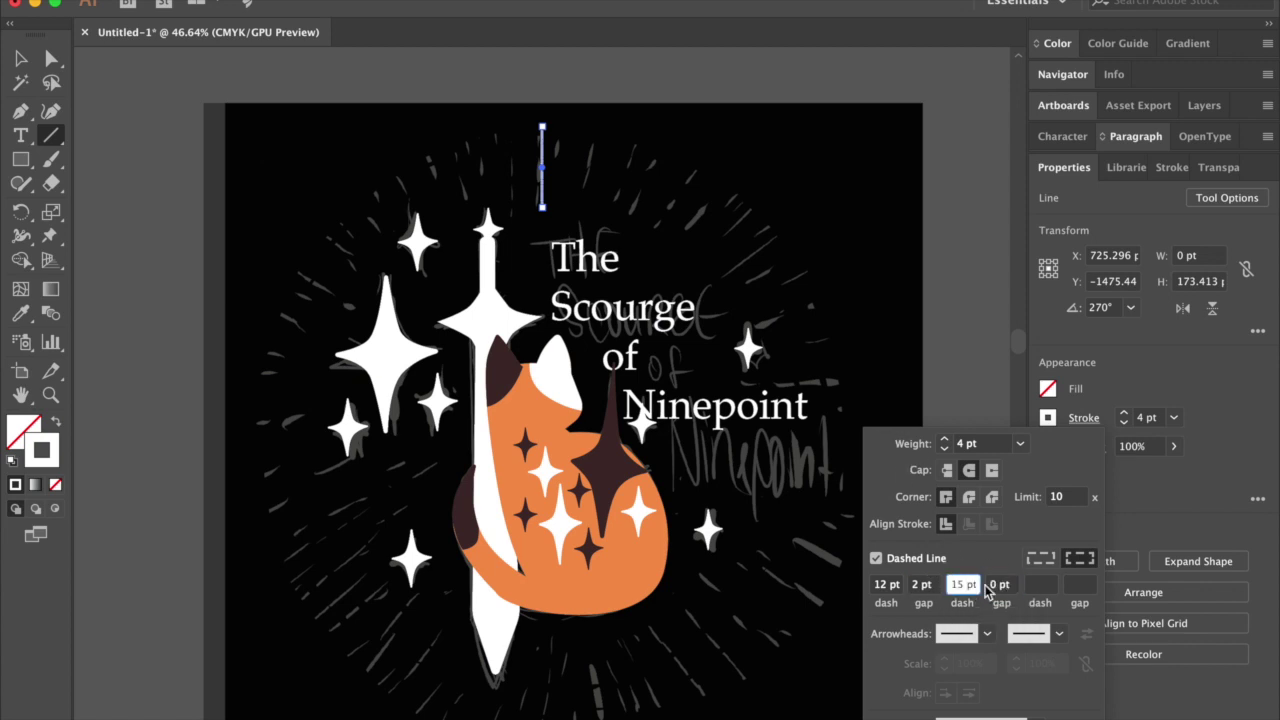
pyautogui.click(945, 220)
pyautogui.press('v')
pyautogui.click(874, 429)
pyautogui.press('super+z')
pyautogui.press('super+z')
# - Increase the dashed line's stroke weight by two increments and place a copy of the line straight below the cat
pyautogui.click(1124, 412)
pyautogui.click(1124, 412)
pyautogui.click(962, 372)
pyautogui.scroll(-2, 748, 271)
pyautogui.moveTo(549, 129); pyautogui.dragTo(553, 660)
pyautogui.click(553, 670)
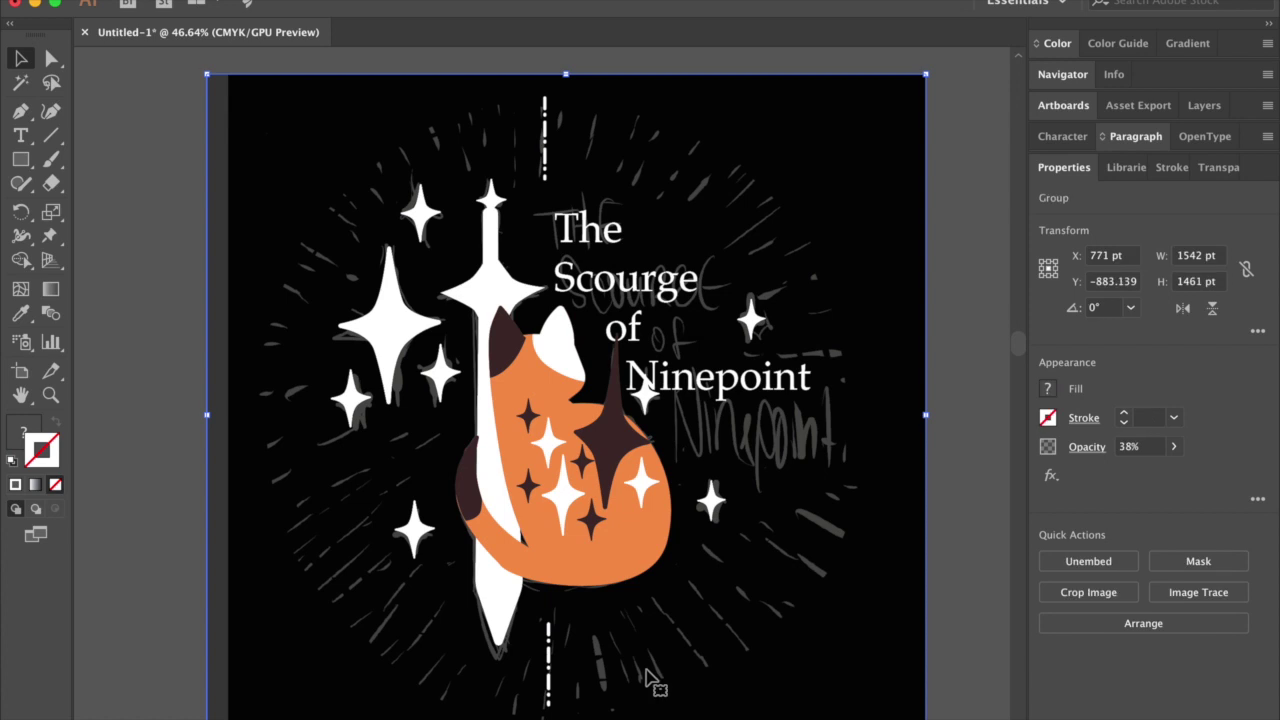
# - Select the upper and lower dashed lines and place three rotated copies of the pair around the sketched circle of rays
pyautogui.click(549, 670)
pyautogui.keyDown('shift'); pyautogui.click(555, 685); pyautogui.keyUp('shift')
pyautogui.click(553, 688)
pyautogui.moveTo(553, 688); pyautogui.dragTo(680, 122)
pyautogui.click(967, 374)
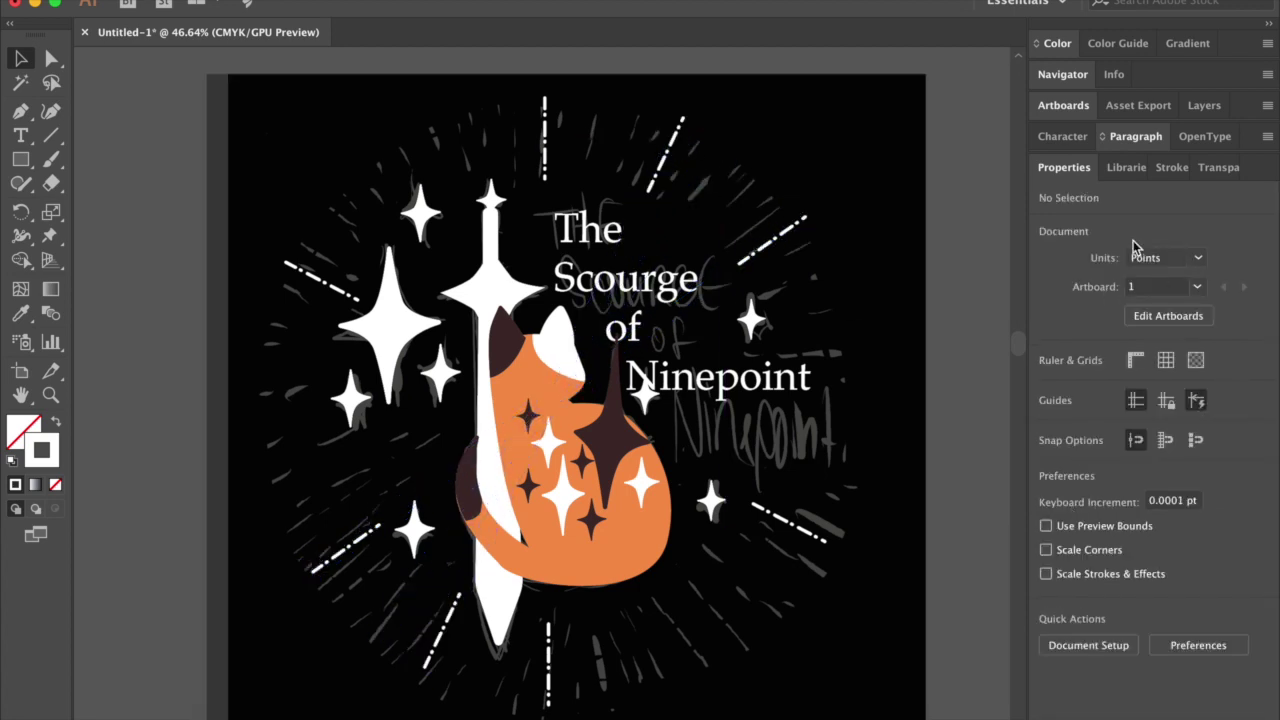
# - Check the Reference layer's contents by toggling its visibility, and move the black background rectangle from it to Layer 3
pyautogui.click(1088, 110)
pyautogui.click(1204, 105)
pyautogui.click(1044, 199)
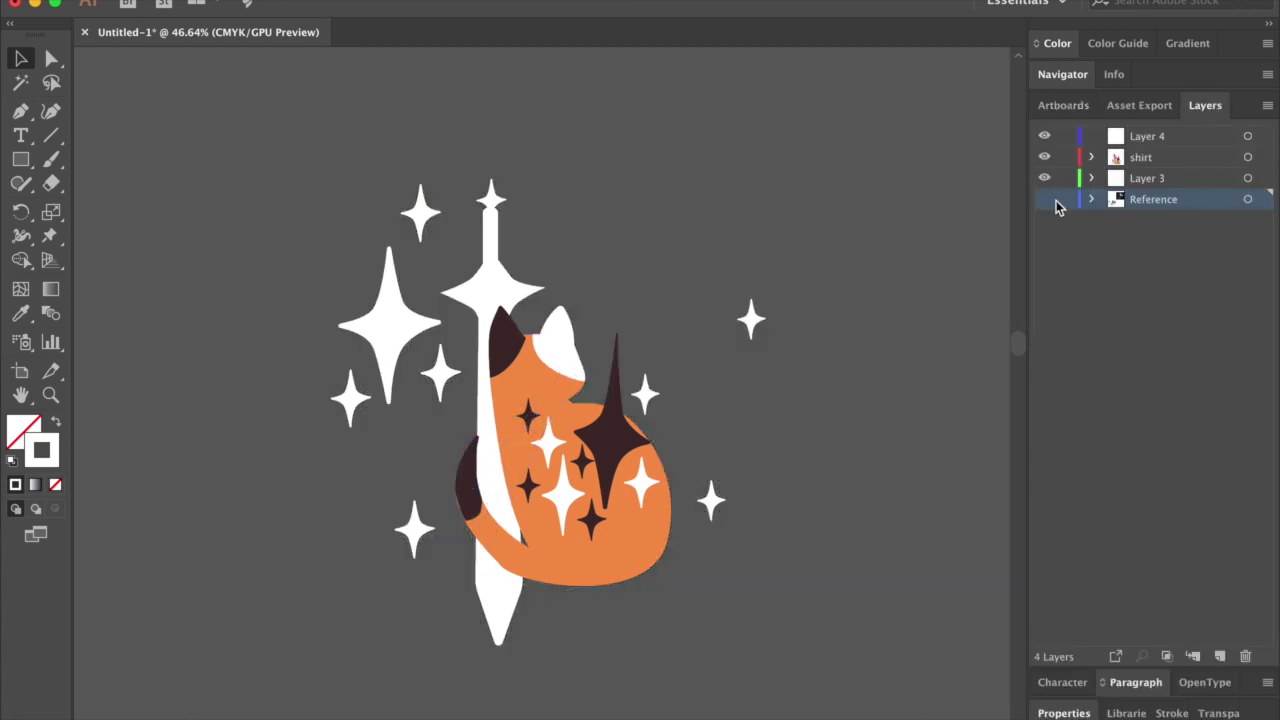
pyautogui.click(1044, 199)
pyautogui.click(880, 368)
pyautogui.click(180, 131)
pyautogui.click(215, 160)
pyautogui.hotkey('ctrl', 'x')
pyautogui.click(1157, 177)
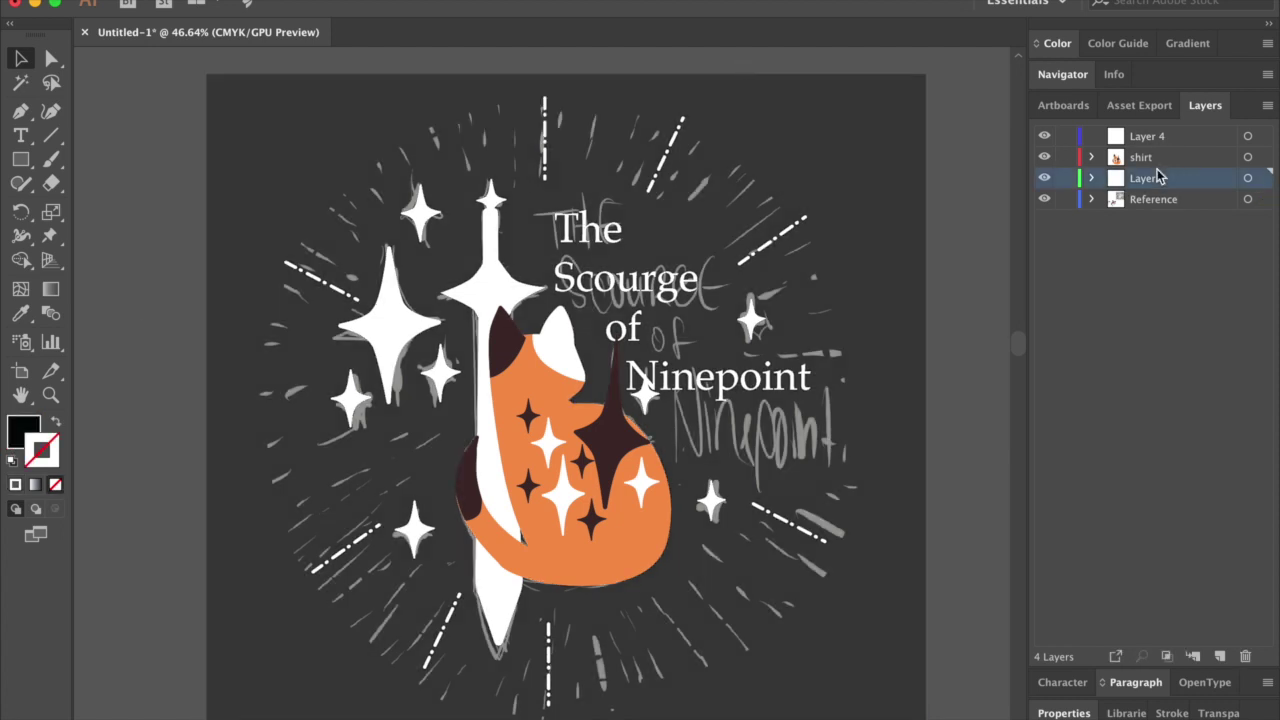
pyautogui.hotkey('ctrl', 'f')
pyautogui.click(966, 357)
# - Hide Layer 3 and lock Layer 4, the shirt layer and Layer 3
pyautogui.click(1044, 178)
pyautogui.click(1045, 179)
pyautogui.click(1045, 179)
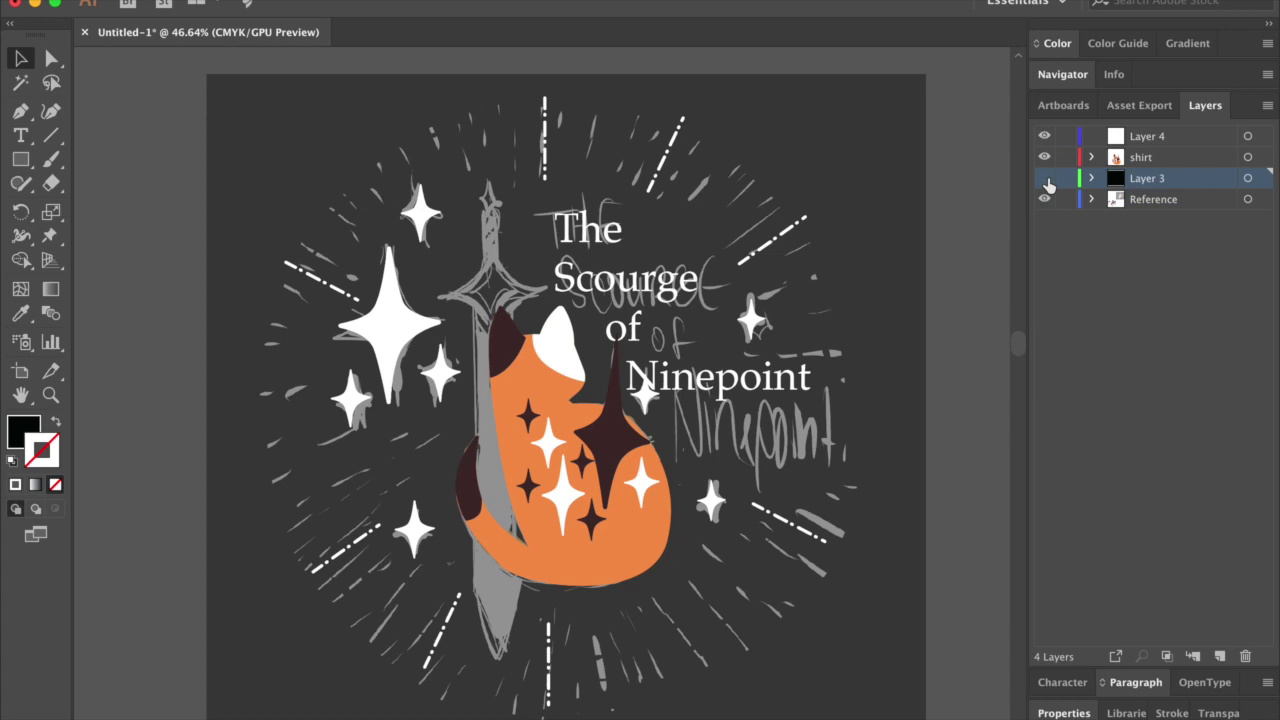
pyautogui.moveTo(1065, 136); pyautogui.dragTo(1065, 157)
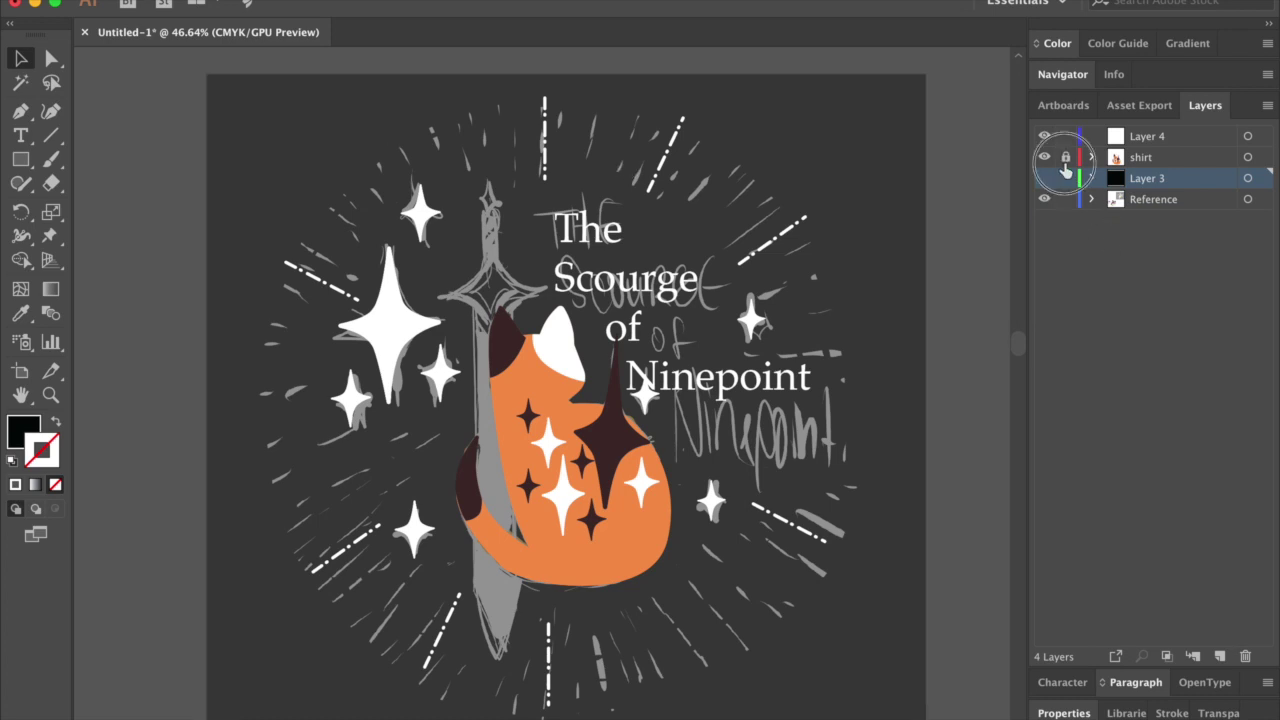
pyautogui.click(1066, 178)
# - Select the title text and all the dashed ray lines on the Reference layer
pyautogui.click(1155, 199)
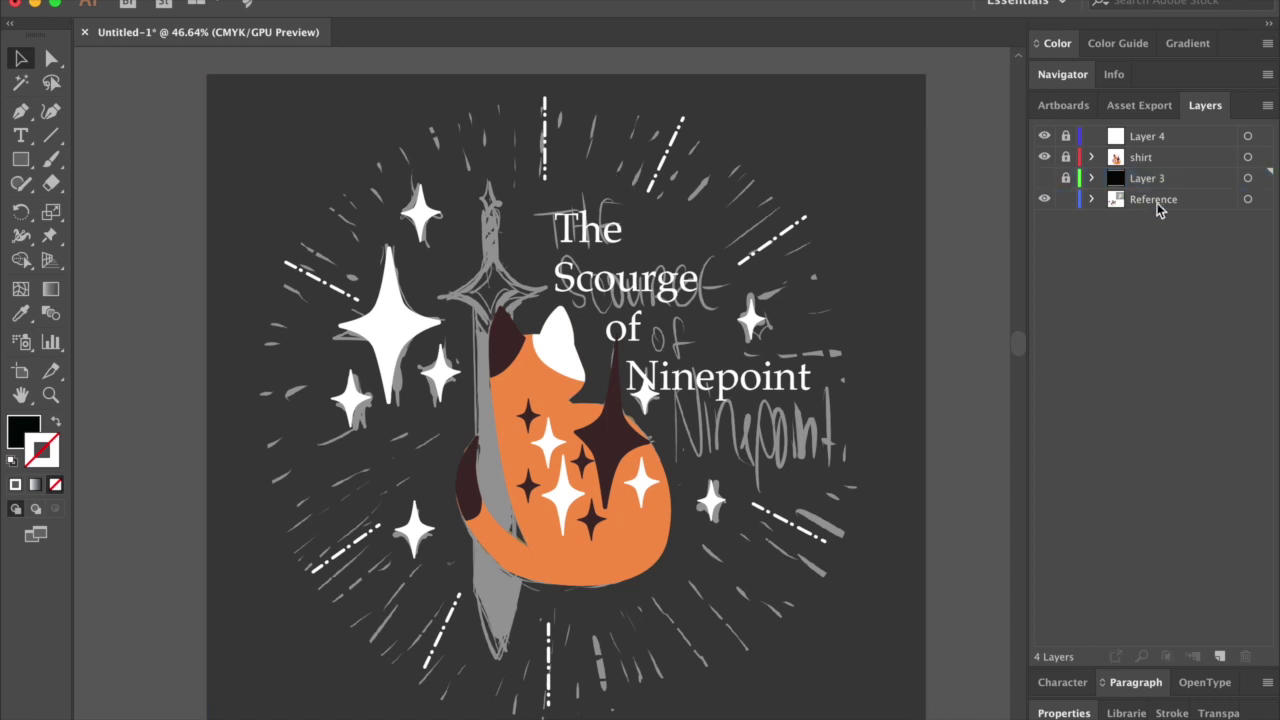
pyautogui.press('super+minus')
pyautogui.click(705, 320)
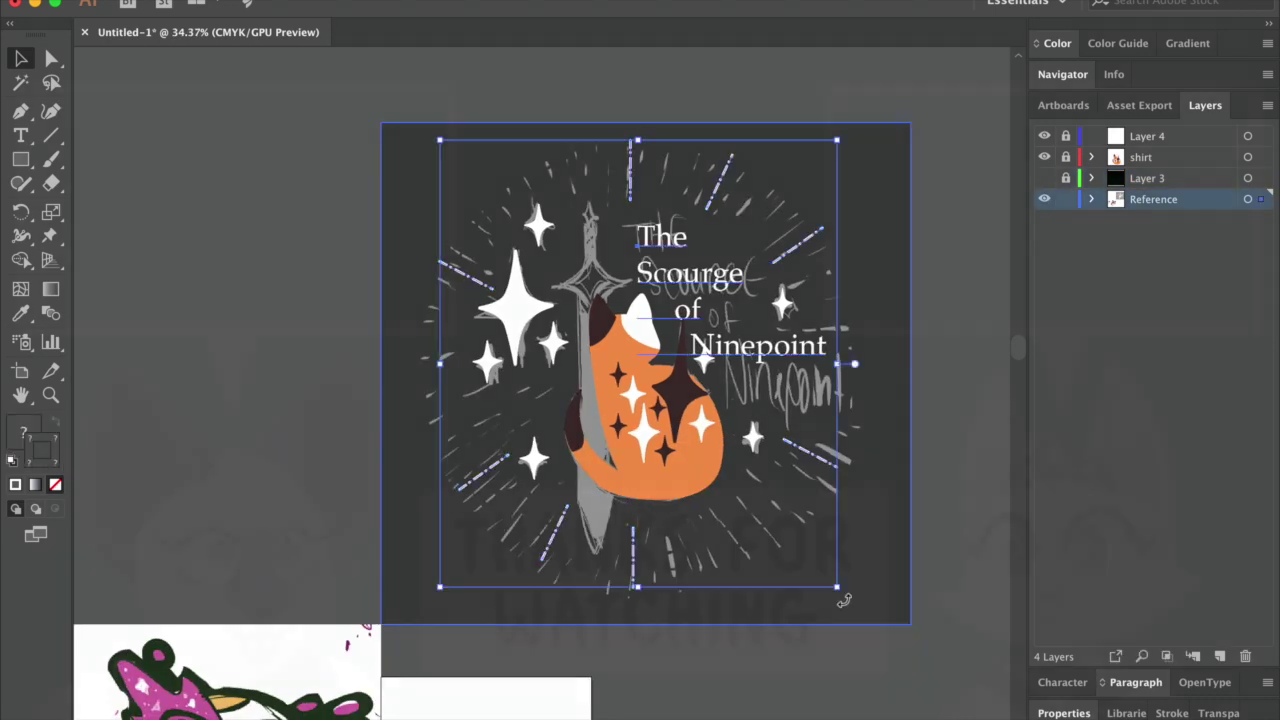